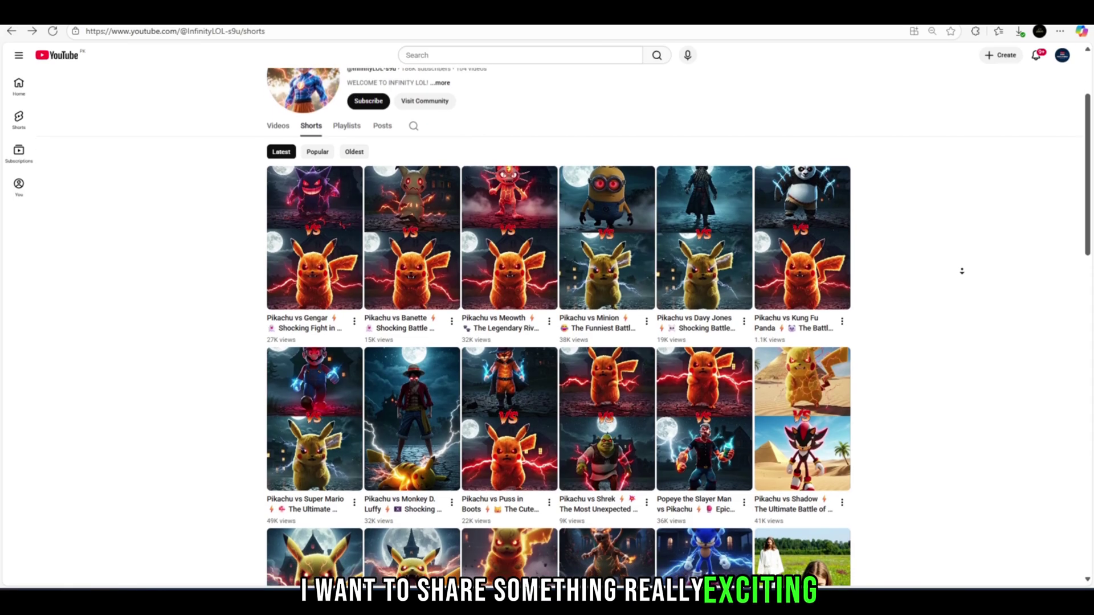
scroll(962, 271, "down", 1)
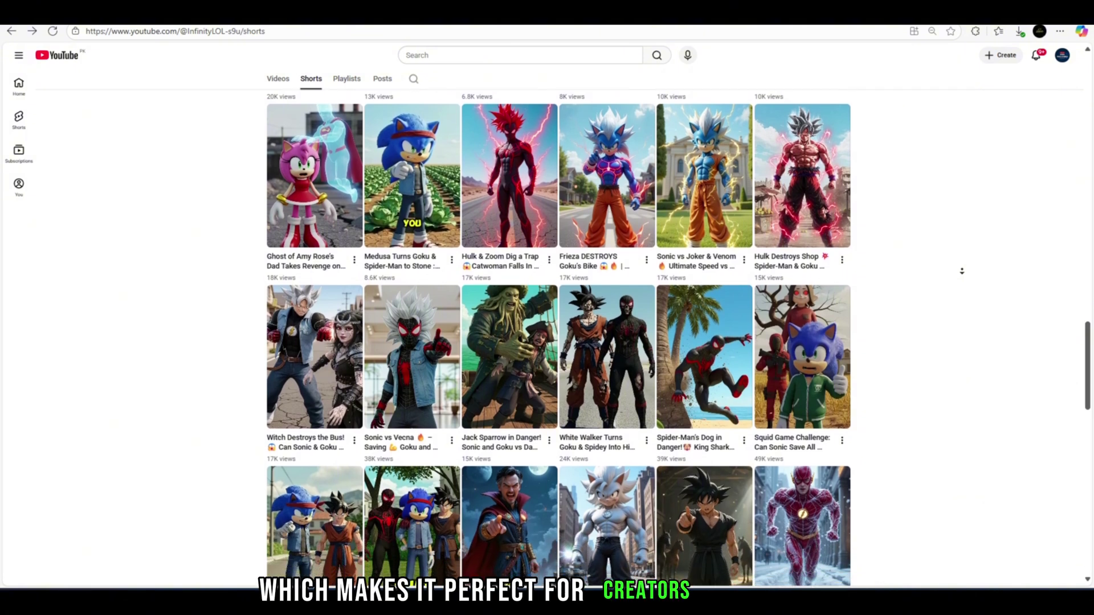
scroll(961, 272, "down", 1)
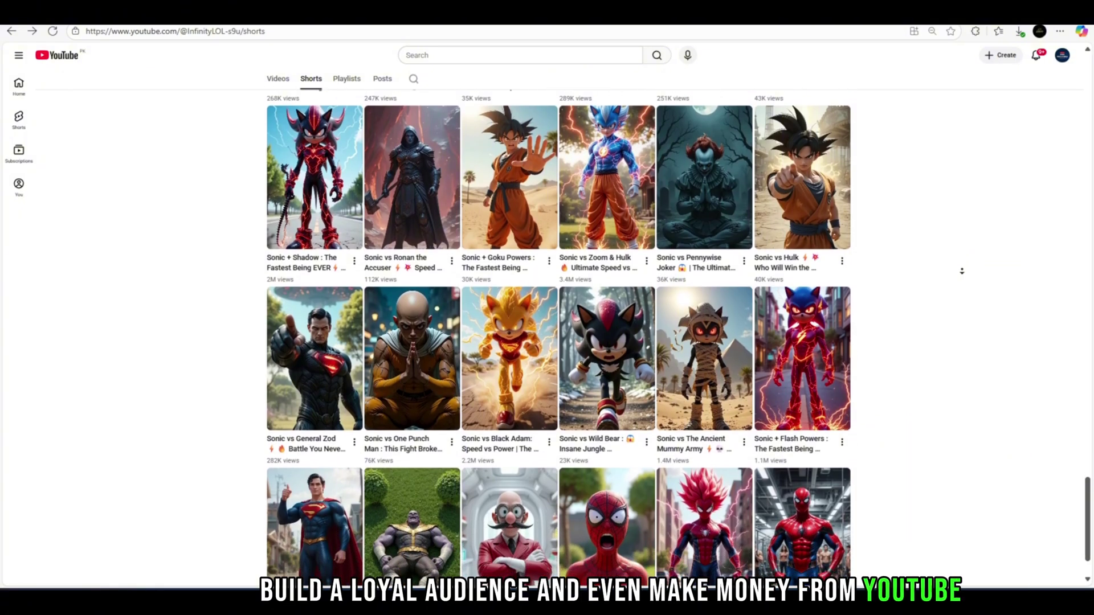
scroll(962, 272, "down", 1)
scroll(961, 272, "down", 1)
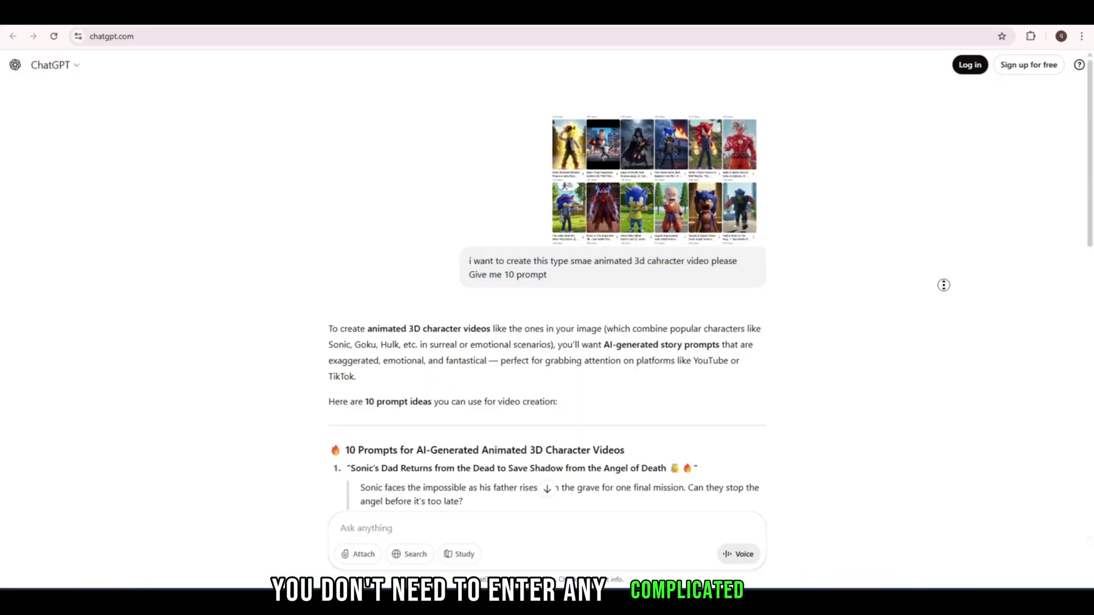
scroll(548, 342, "down", 1)
scroll(944, 295, "down", 1)
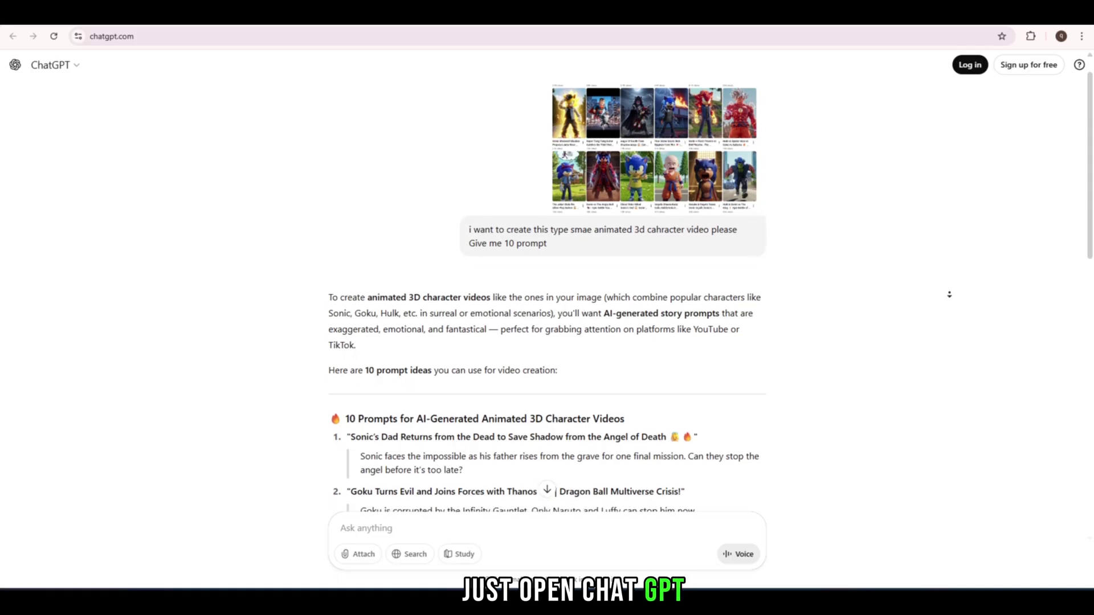
scroll(948, 289, "down", 1)
scroll(949, 294, "down", 2)
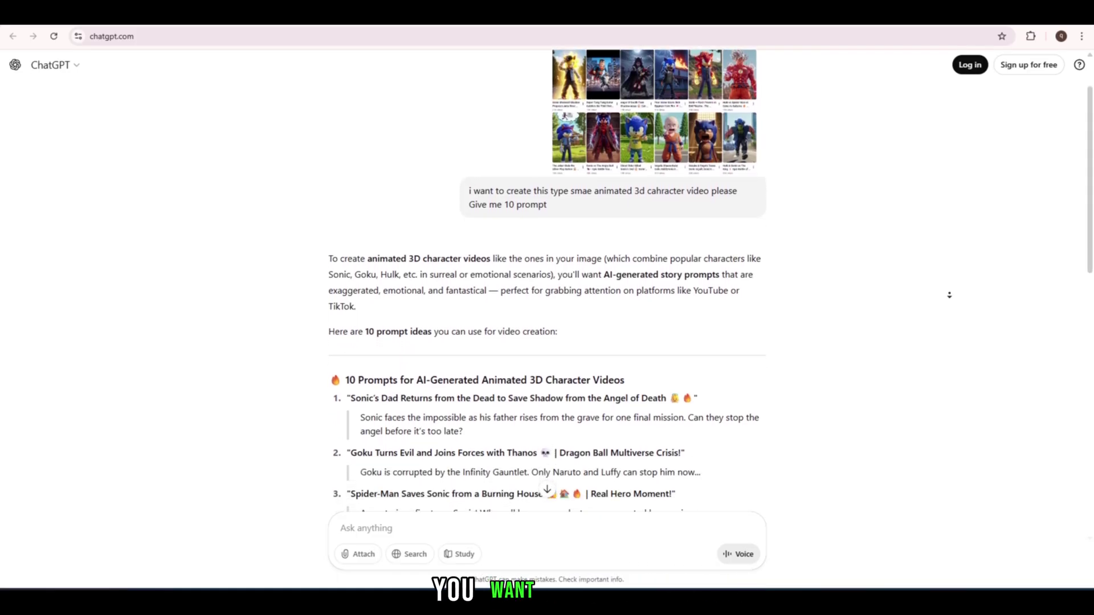
scroll(949, 294, "down", 2)
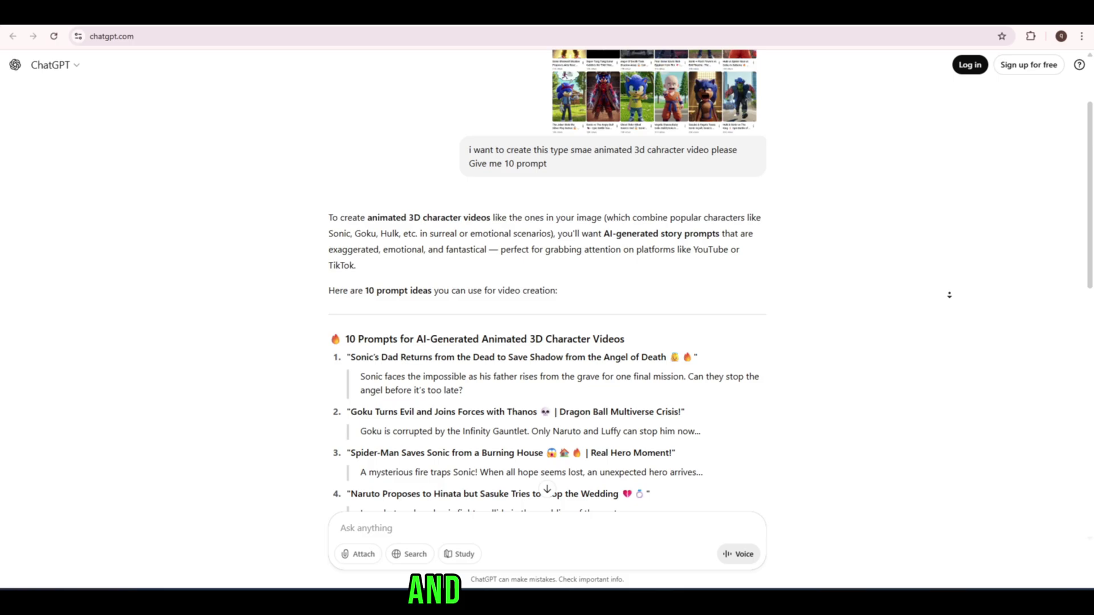
scroll(948, 295, "down", 2)
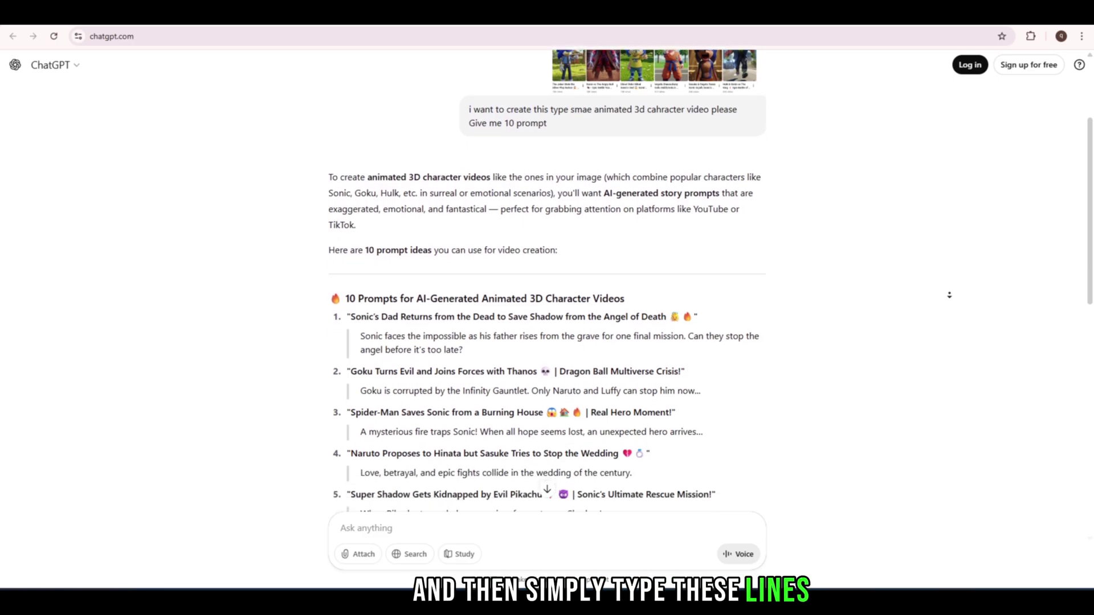
scroll(948, 295, "down", 2)
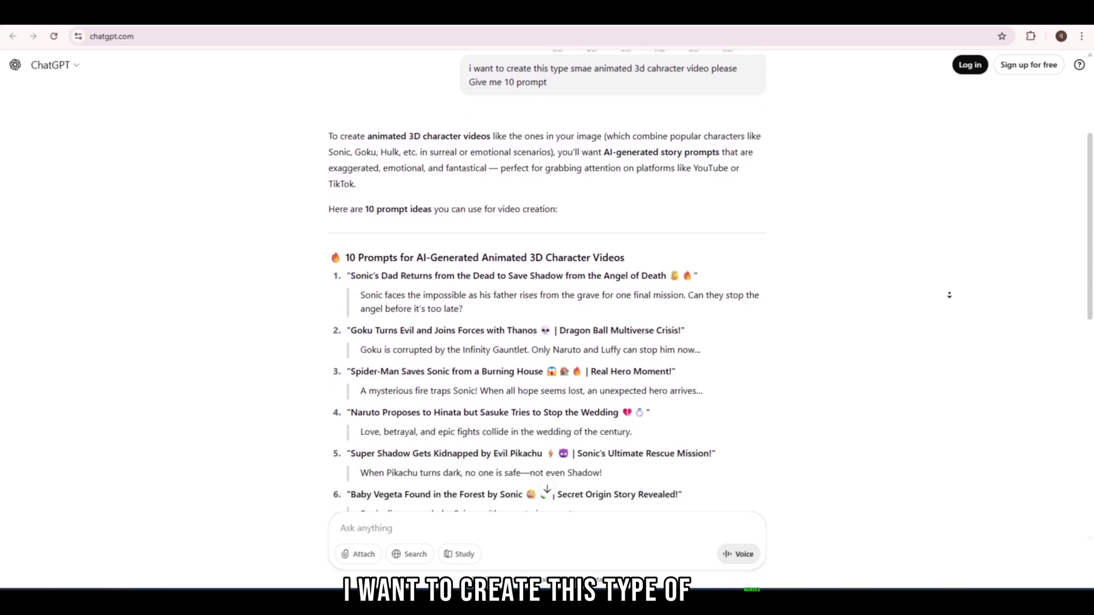
scroll(949, 295, "down", 2)
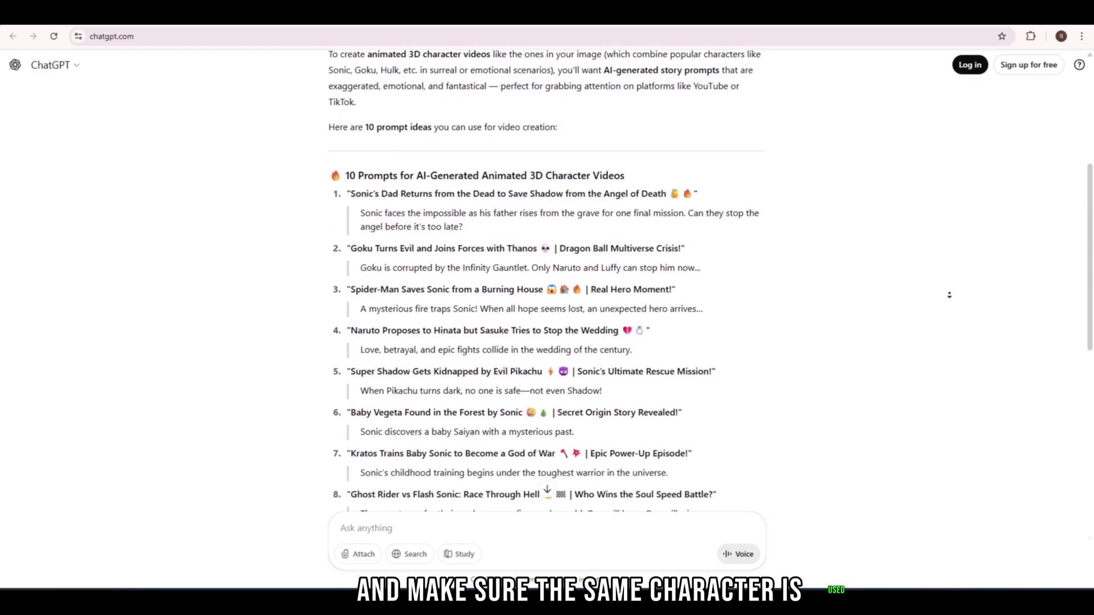
scroll(948, 295, "down", 2)
scroll(949, 295, "down", 2)
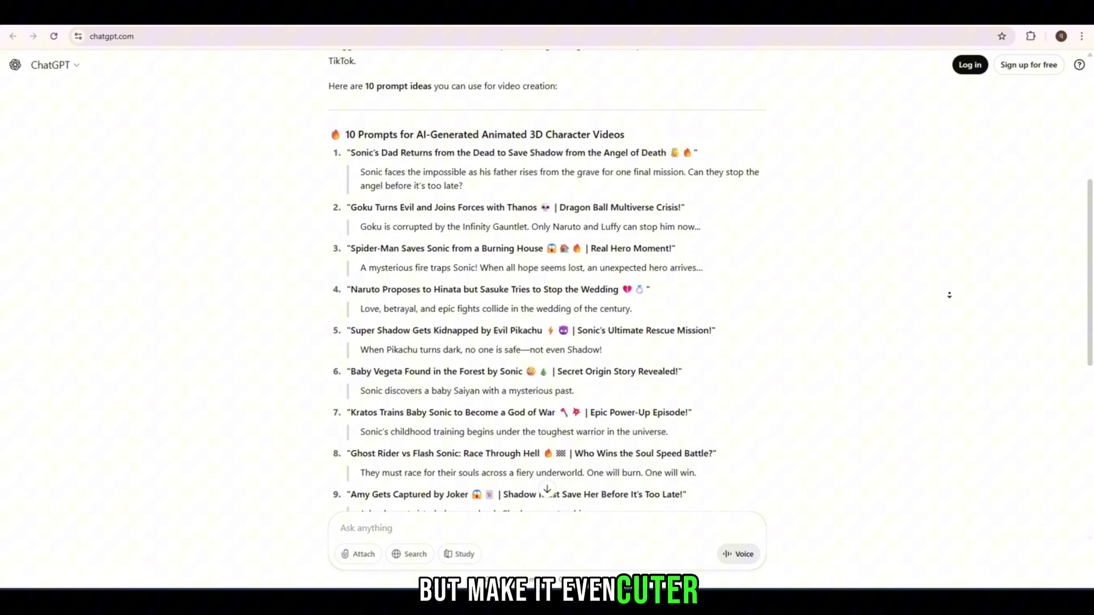
scroll(948, 294, "down", 2)
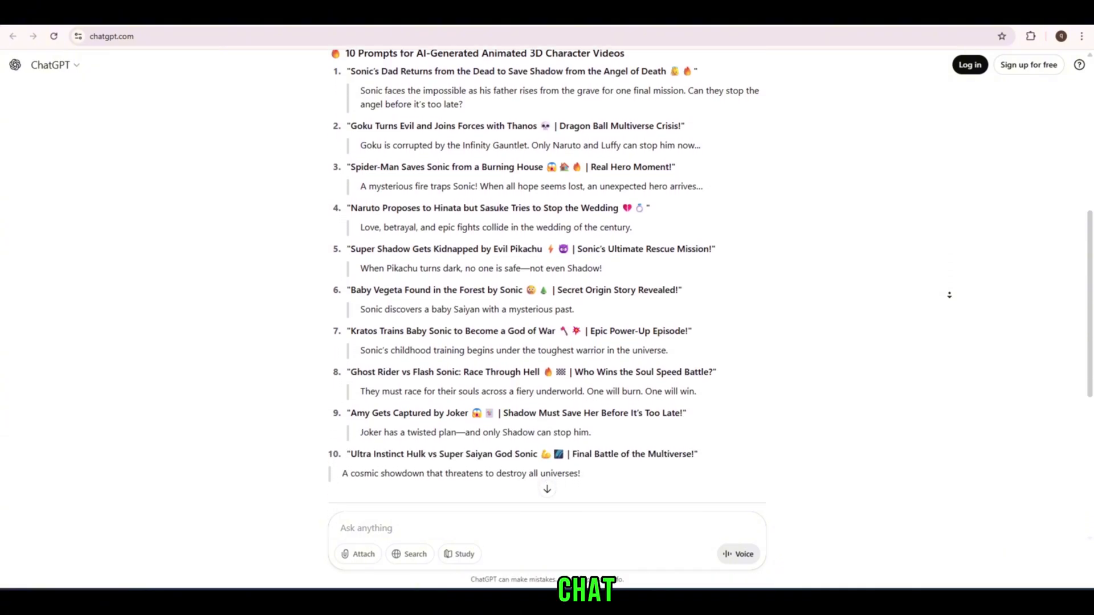
scroll(948, 295, "down", 2)
scroll(948, 295, "down", 2)
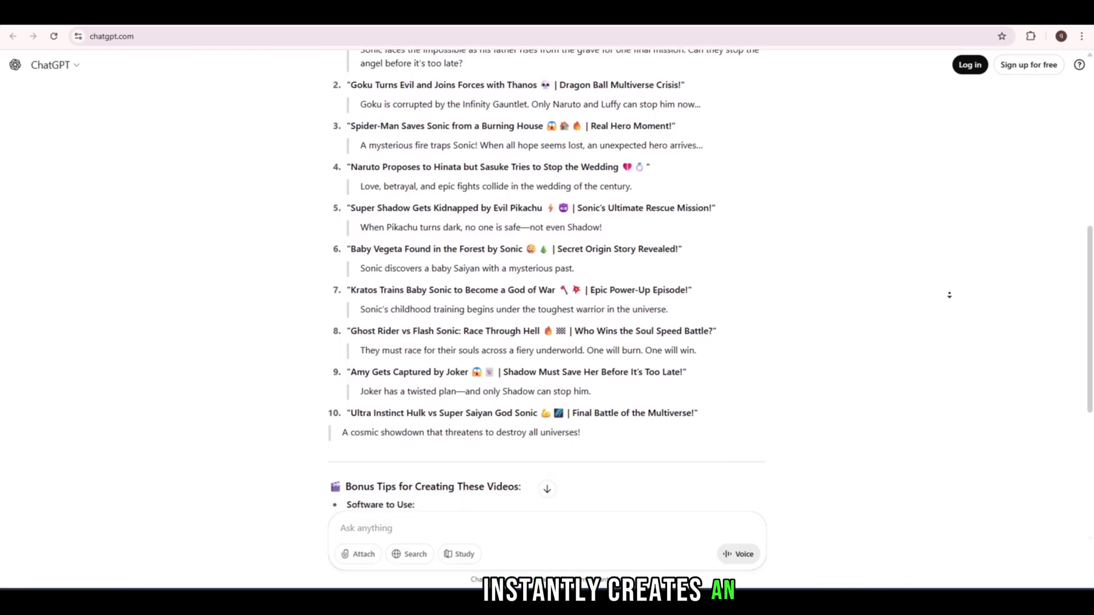
scroll(948, 295, "down", 2)
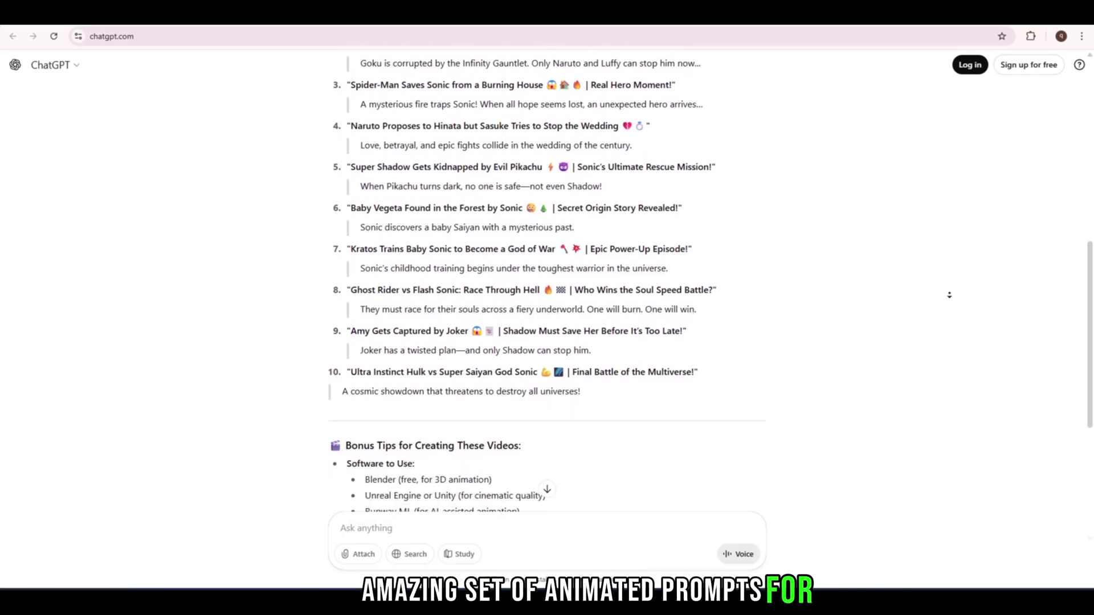
scroll(948, 295, "down", 2)
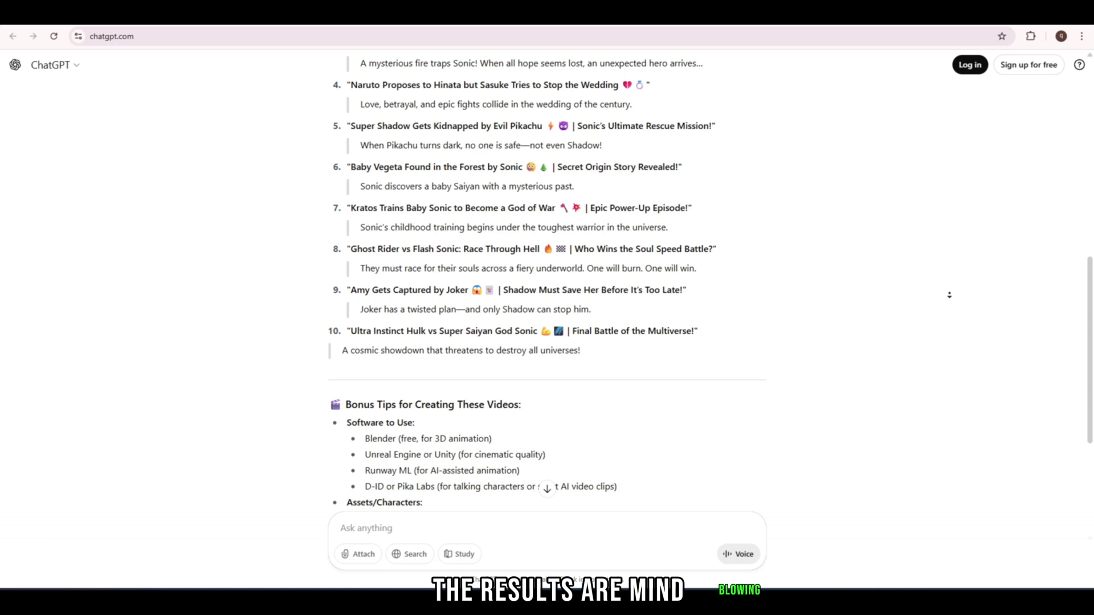
scroll(949, 294, "down", 2)
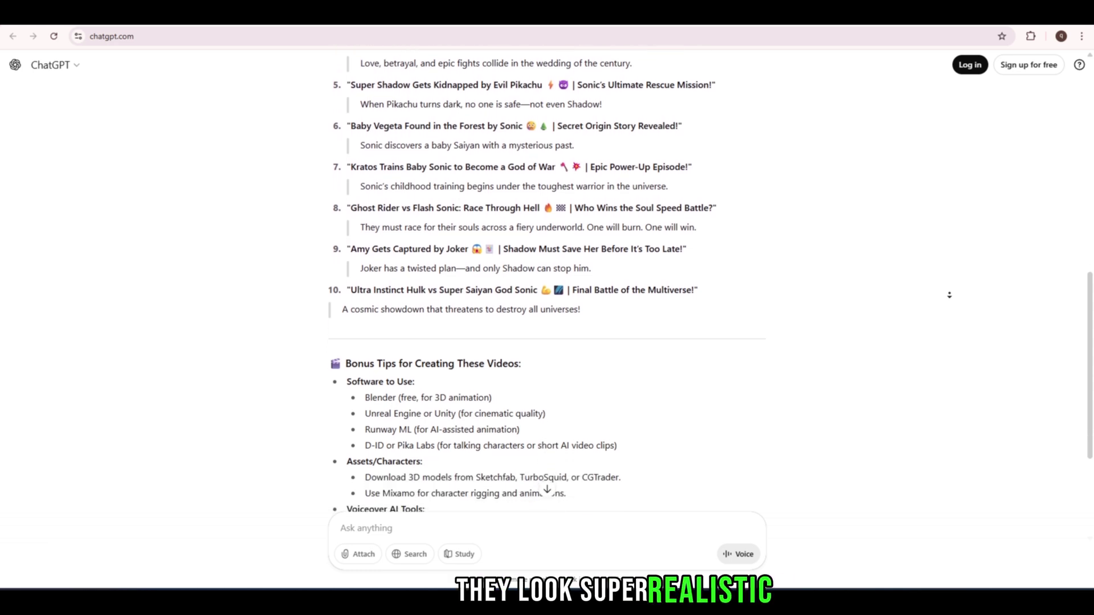
scroll(948, 294, "down", 2)
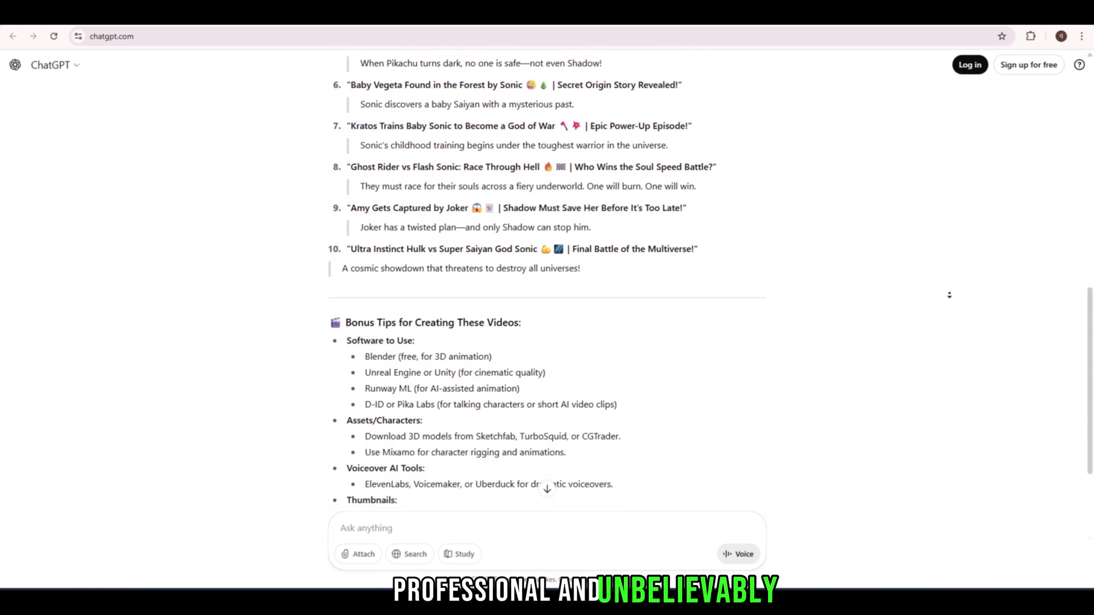
scroll(948, 295, "down", 2)
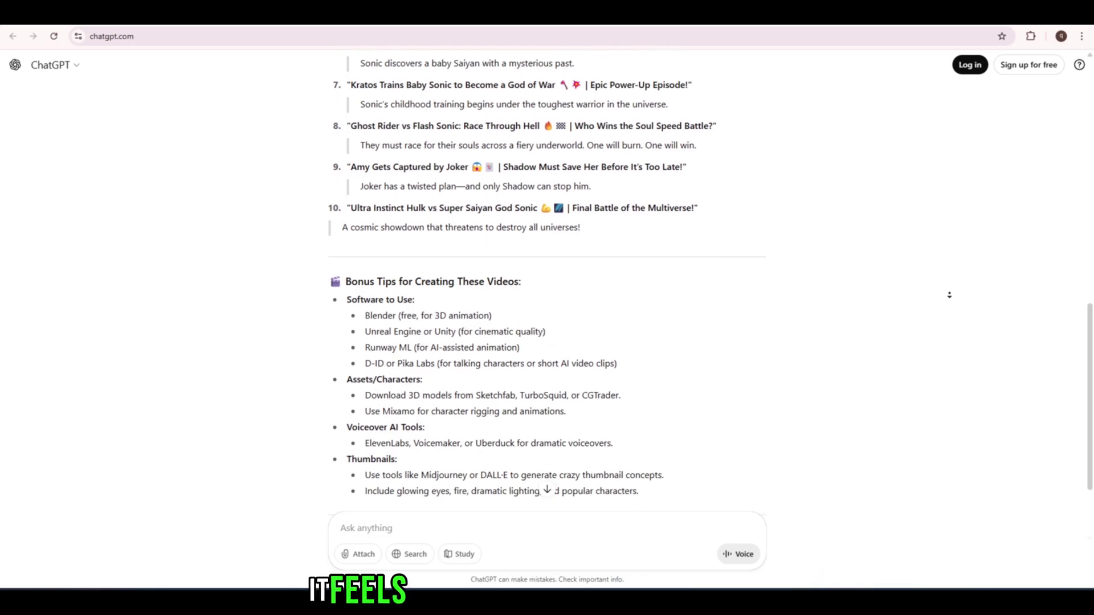
scroll(948, 294, "down", 2)
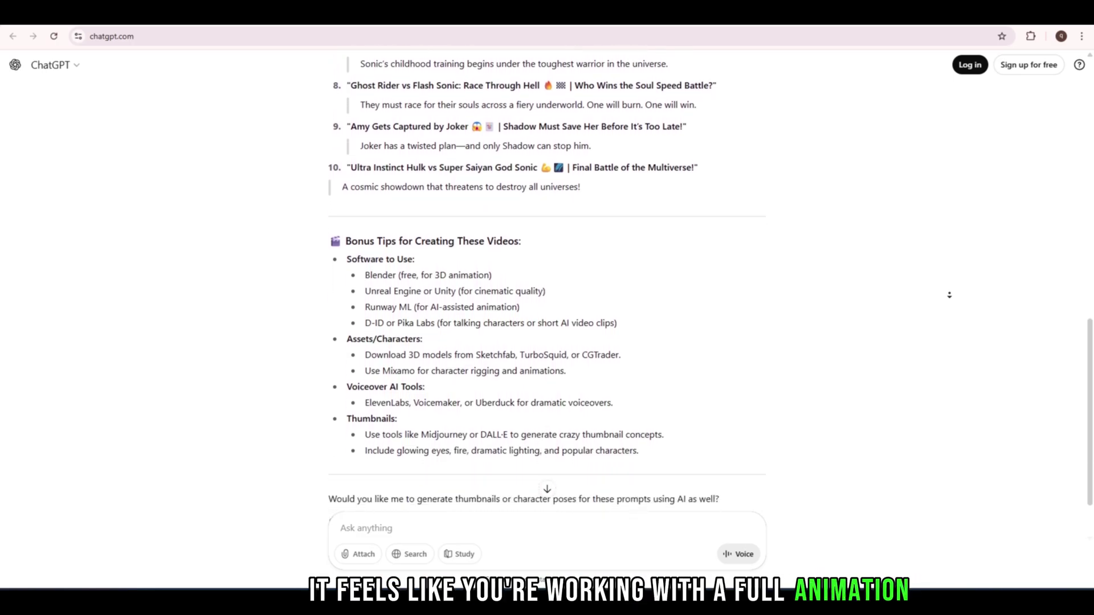
scroll(948, 294, "down", 2)
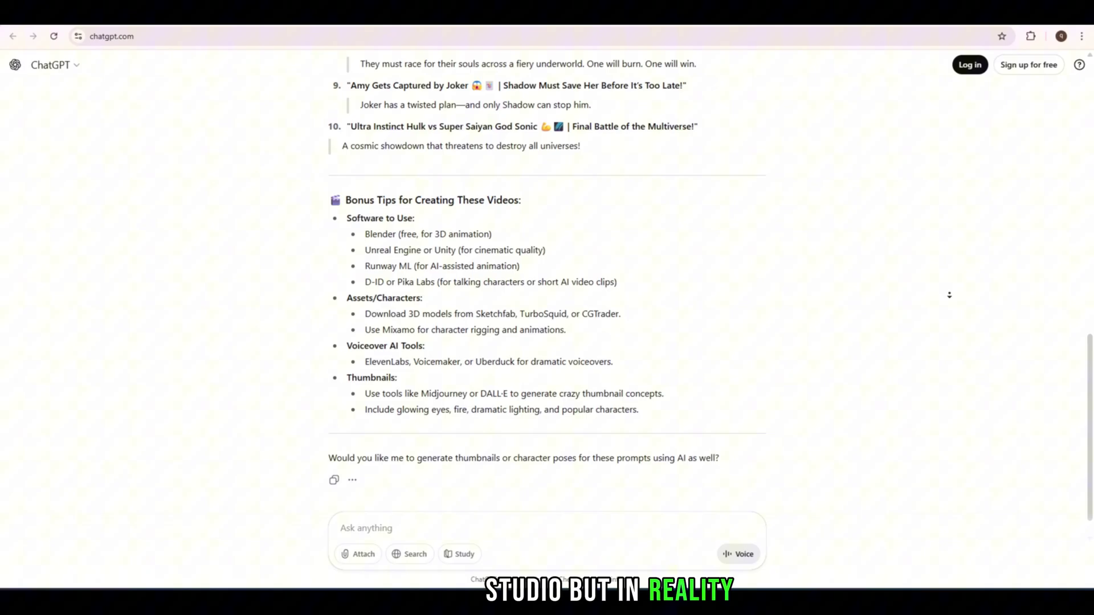
scroll(948, 295, "down", 1)
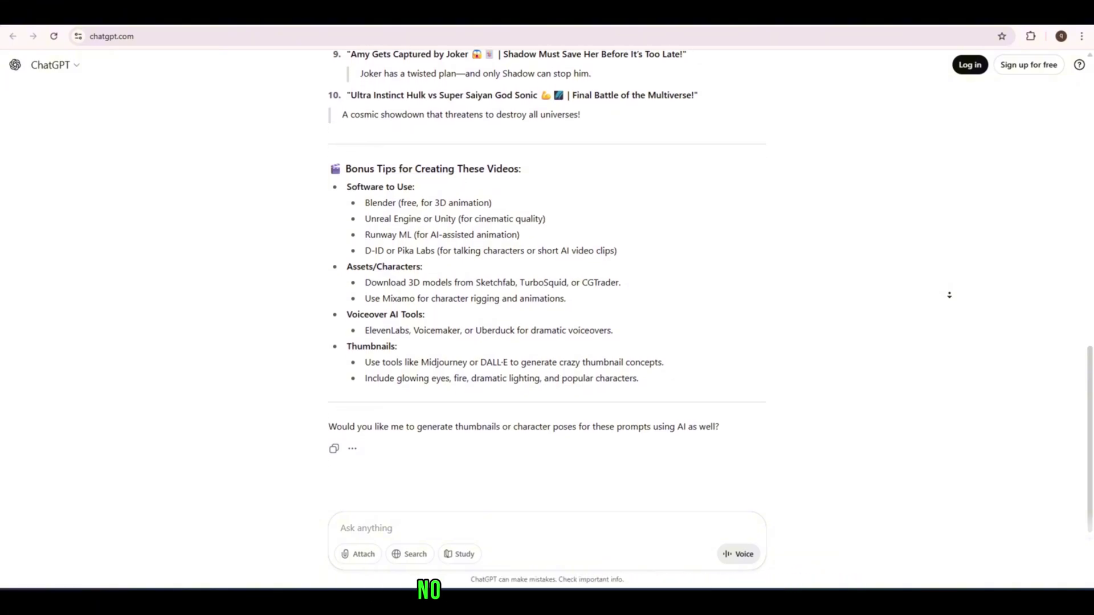
scroll(927, 291, "up", 2)
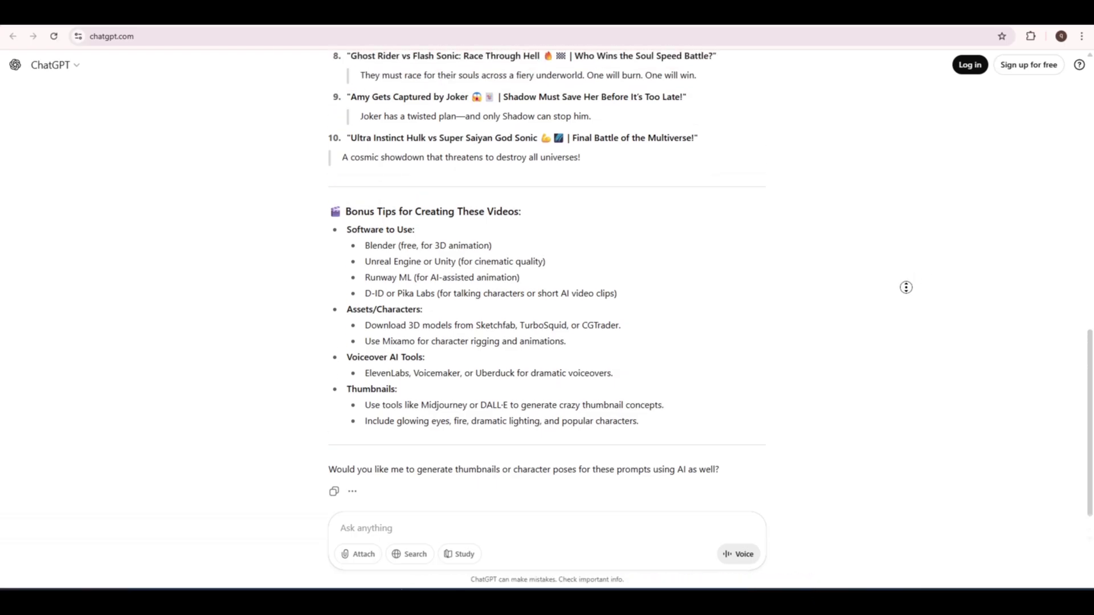
scroll(906, 282, "up", 2)
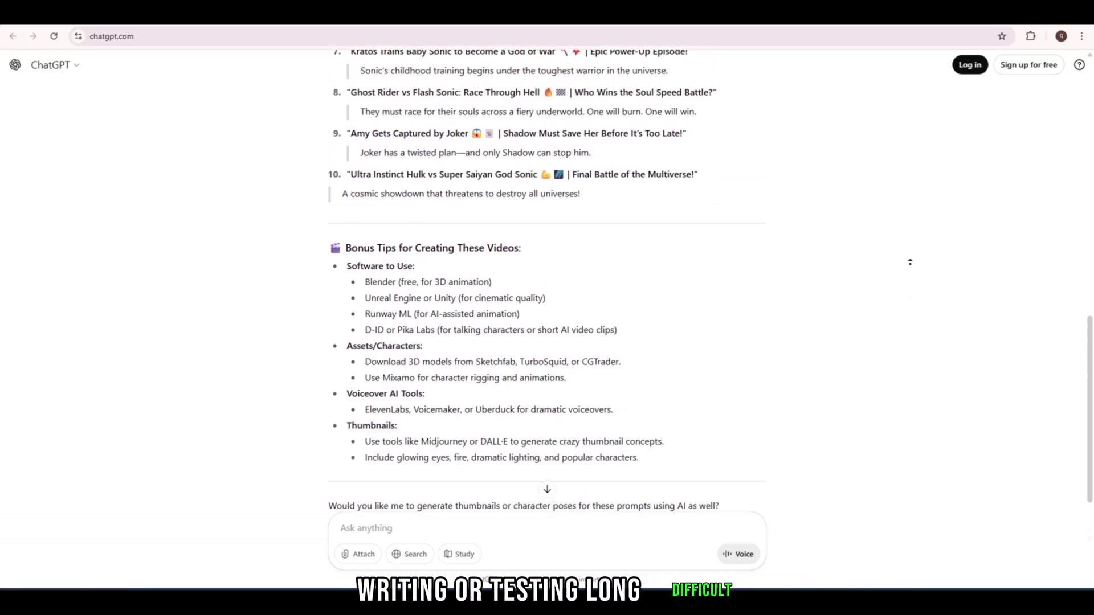
scroll(909, 261, "up", 2)
scroll(910, 262, "up", 2)
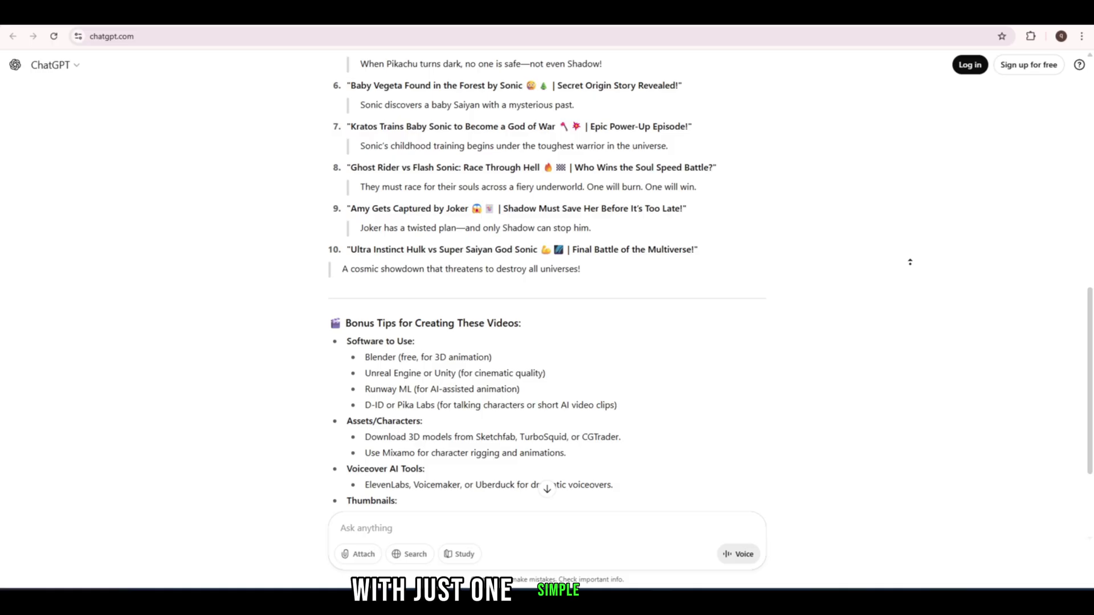
scroll(909, 261, "up", 1)
scroll(909, 262, "up", 1)
scroll(910, 261, "up", 1)
scroll(909, 262, "up", 1)
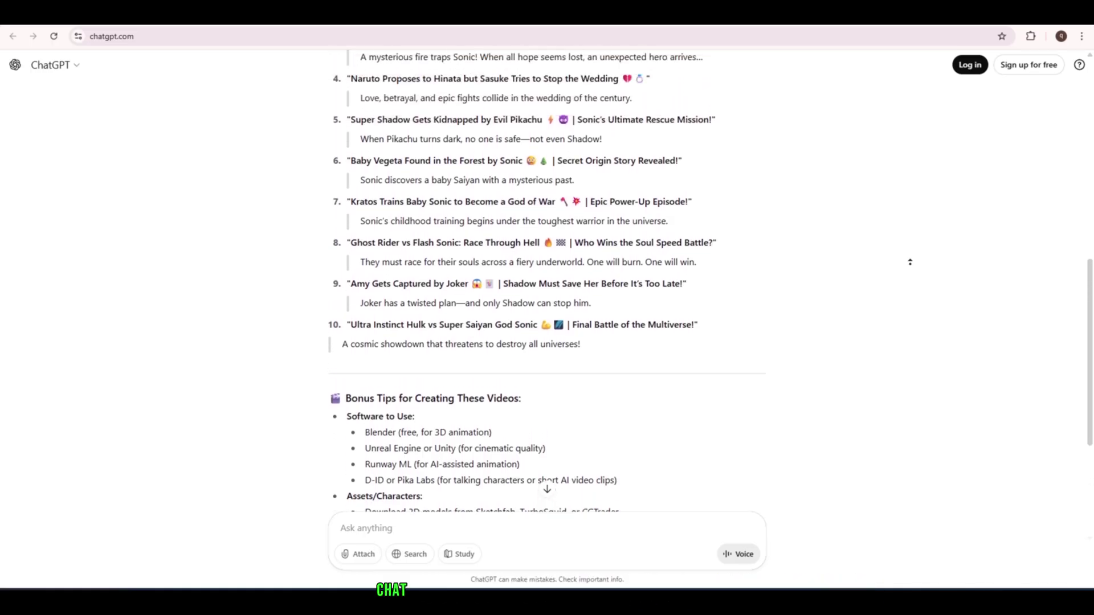
scroll(909, 262, "up", 1)
scroll(910, 262, "up", 1)
scroll(909, 261, "up", 1)
scroll(909, 262, "up", 1)
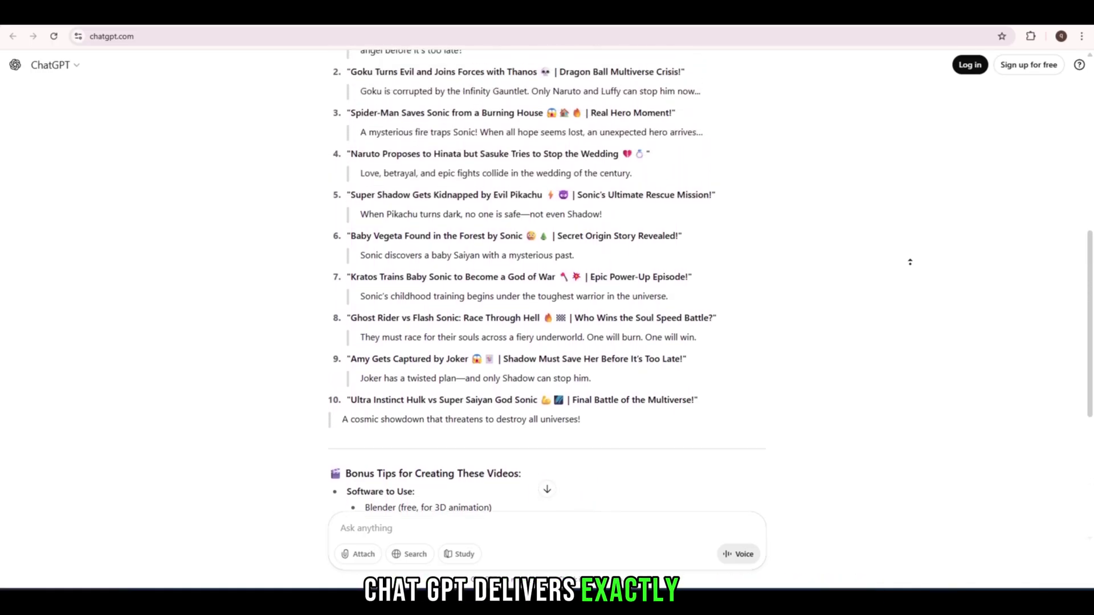
scroll(909, 262, "up", 1)
scroll(909, 261, "up", 1)
scroll(909, 262, "up", 1)
scroll(910, 262, "up", 1)
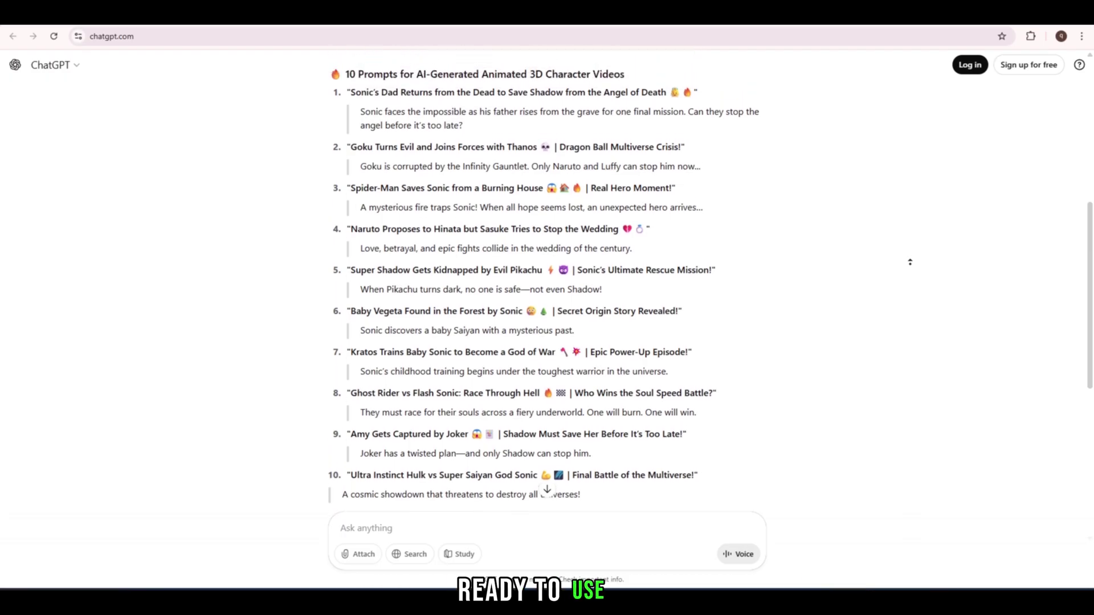
scroll(910, 262, "up", 1)
scroll(909, 261, "up", 1)
scroll(909, 261, "up", 1)
scroll(909, 262, "up", 1)
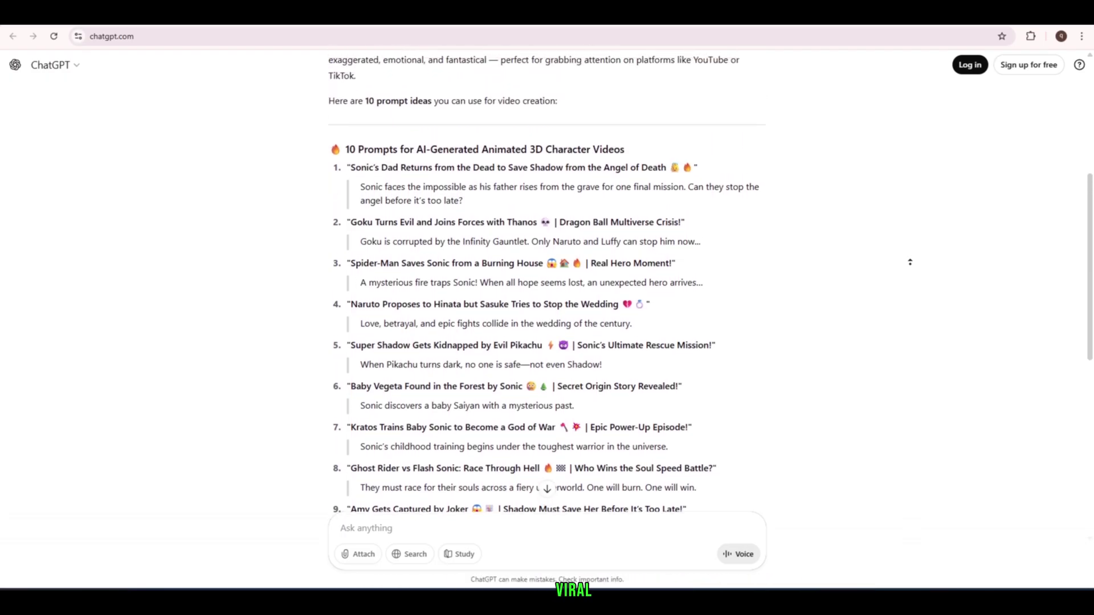
scroll(909, 261, "up", 1)
scroll(909, 261, "up", 1)
scroll(909, 262, "up", 1)
scroll(909, 261, "up", 1)
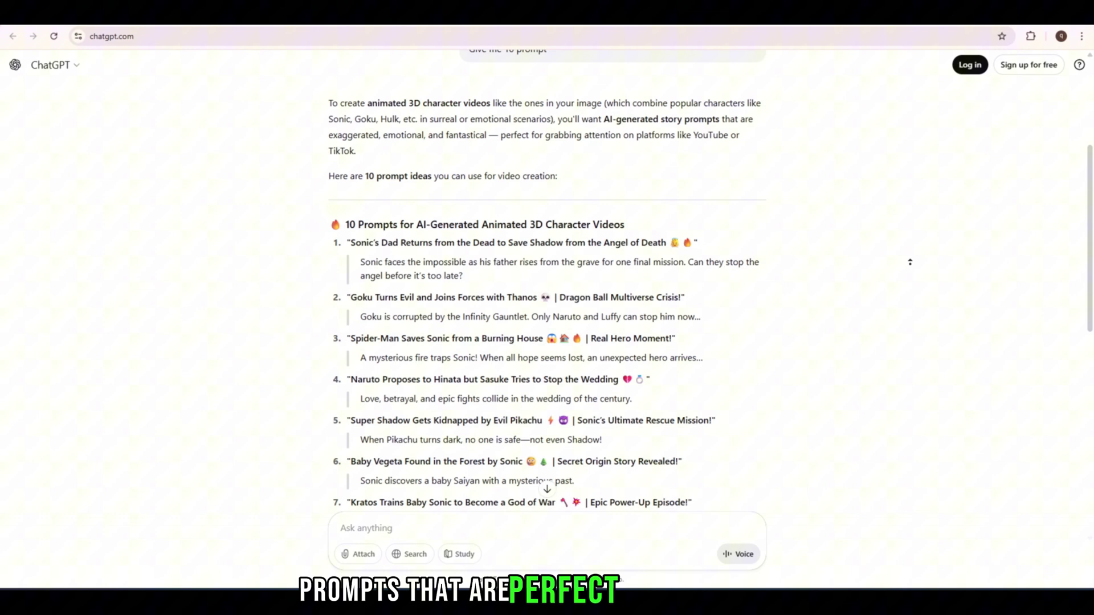
scroll(909, 262, "up", 1)
scroll(909, 262, "up", 1)
scroll(909, 262, "up", 1)
scroll(909, 262, "up", 1)
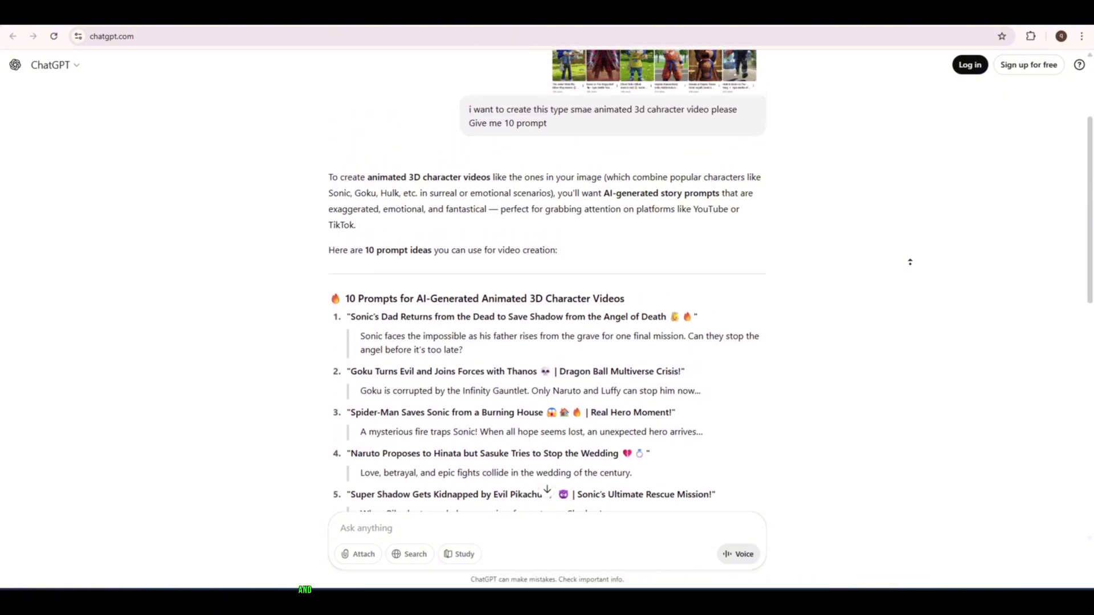
scroll(909, 262, "up", 1)
scroll(910, 261, "up", 1)
scroll(910, 262, "up", 1)
scroll(880, 275, "up", 1)
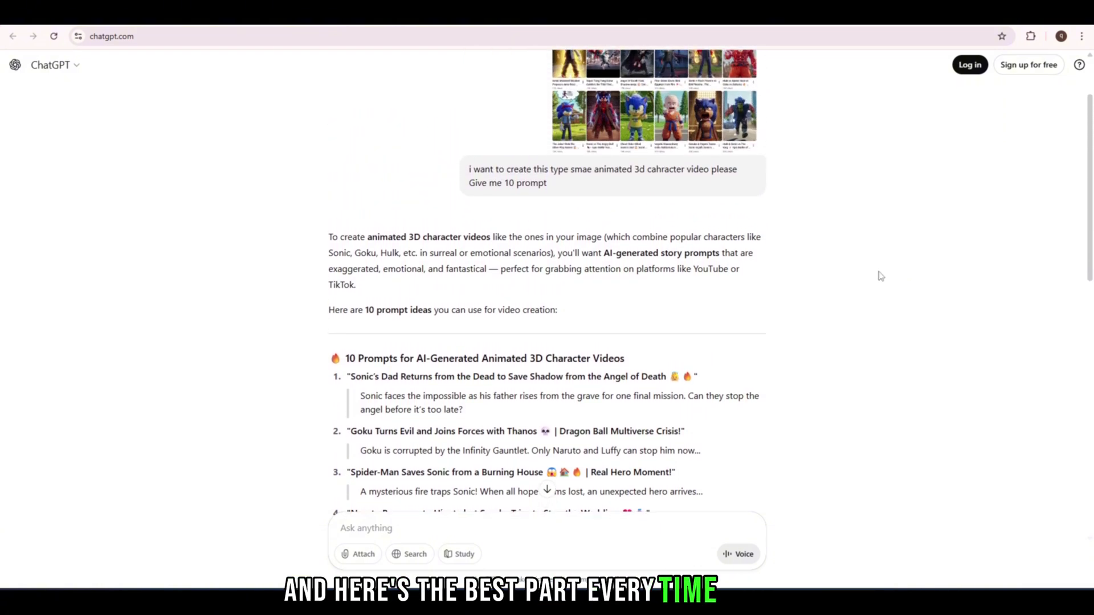
scroll(880, 276, "down", 1)
left_click_drag(360, 339, 419, 355)
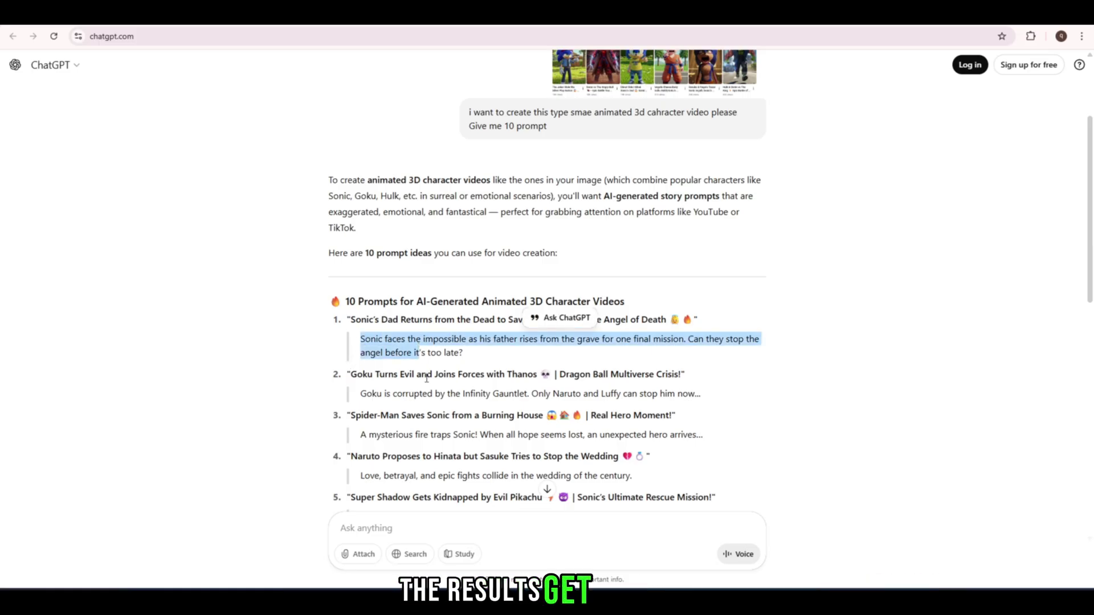
Read through ChatGPT's prompts 4 (Hinata) and 5, highlighting their descriptions.
double_click(412, 394)
triple_click(412, 394)
triple_click(402, 434)
double_click(447, 456)
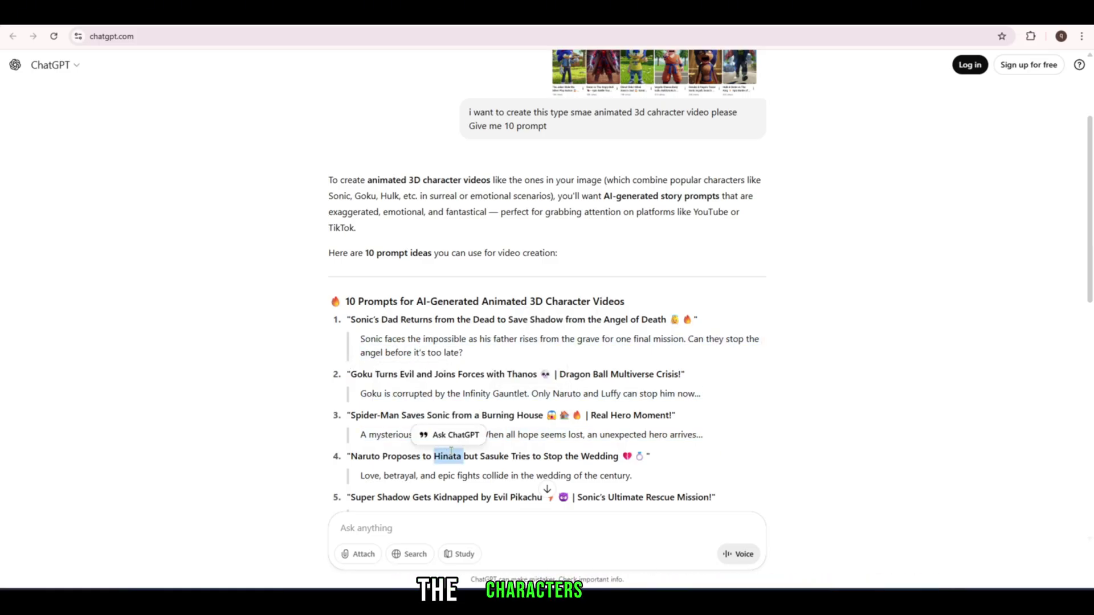
triple_click(487, 475)
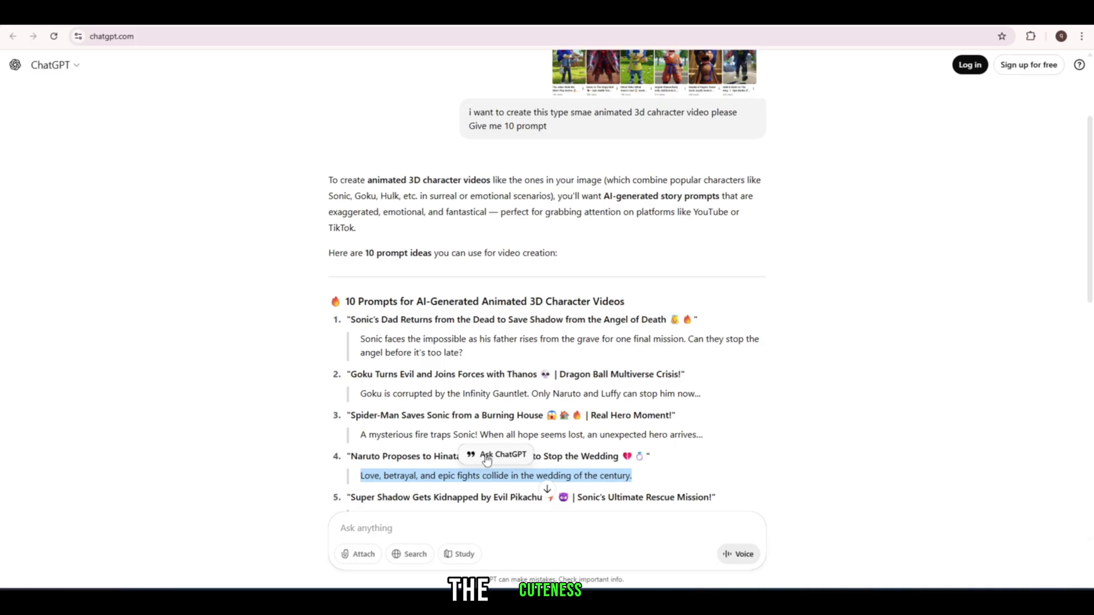
scroll(653, 462, "down", 1)
triple_click(598, 459)
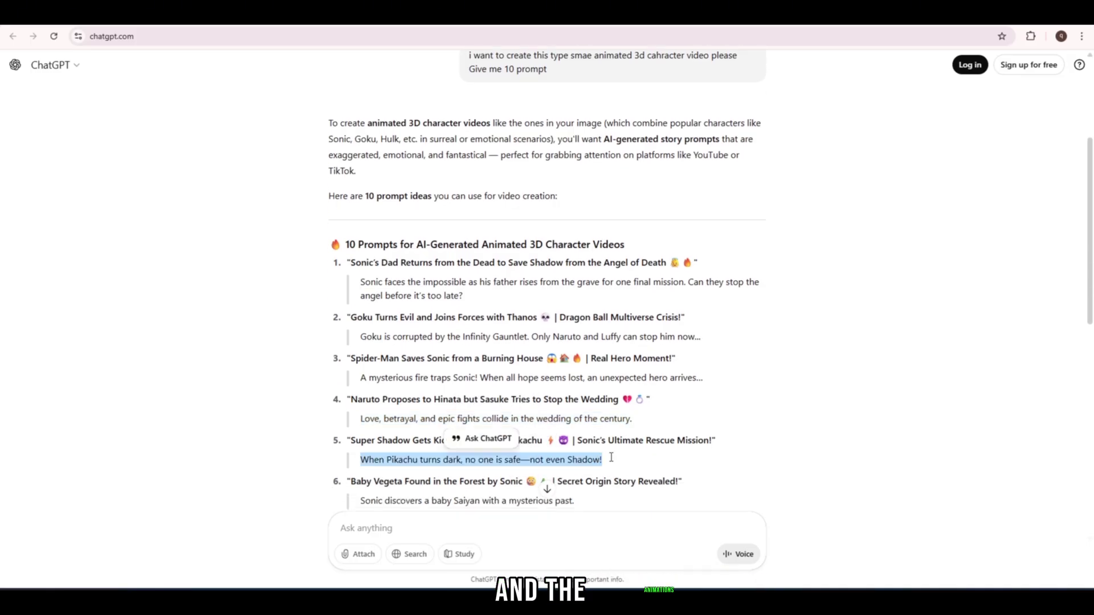
left_click(821, 457)
scroll(598, 457, "down", 2)
Read through prompts 6 to 10, highlighting each description in turn.
triple_click(546, 387)
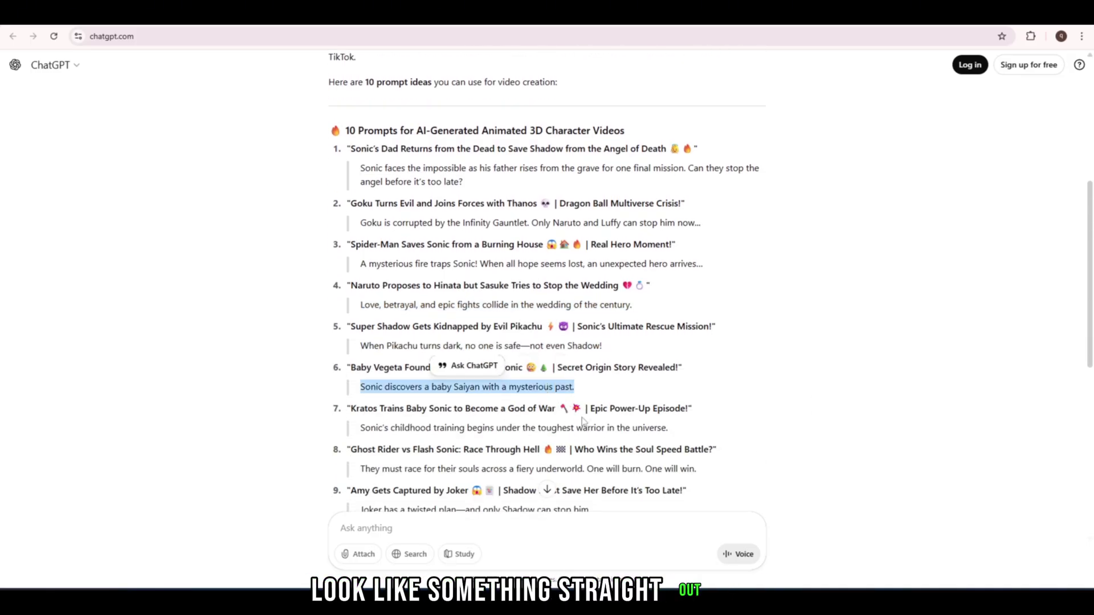
left_click(581, 428)
triple_click(581, 427)
scroll(687, 404, "down", 1)
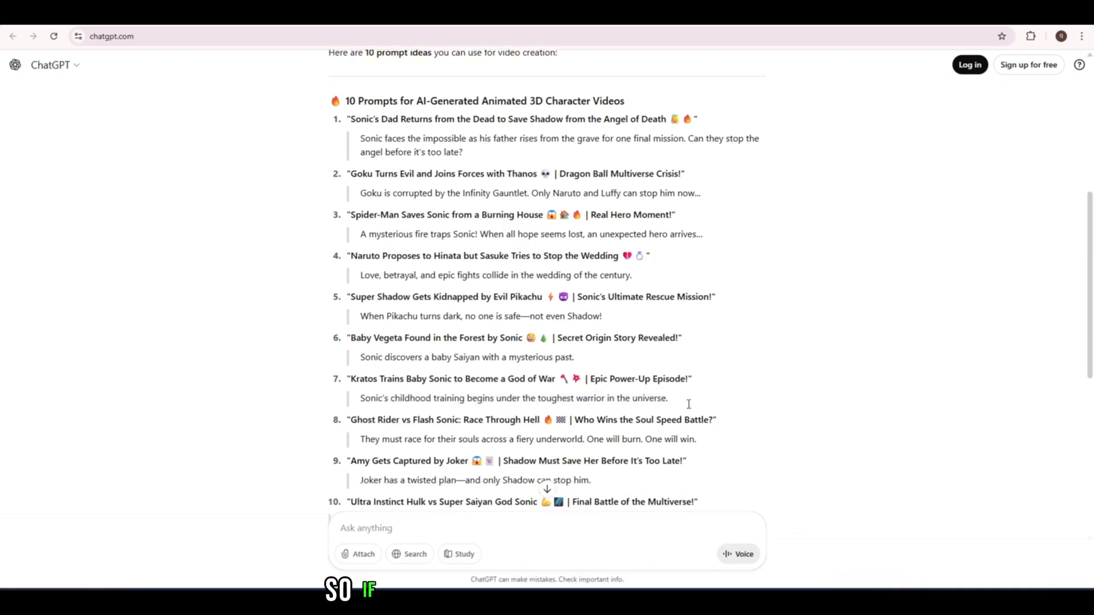
triple_click(547, 411)
left_click(586, 457)
triple_click(587, 453)
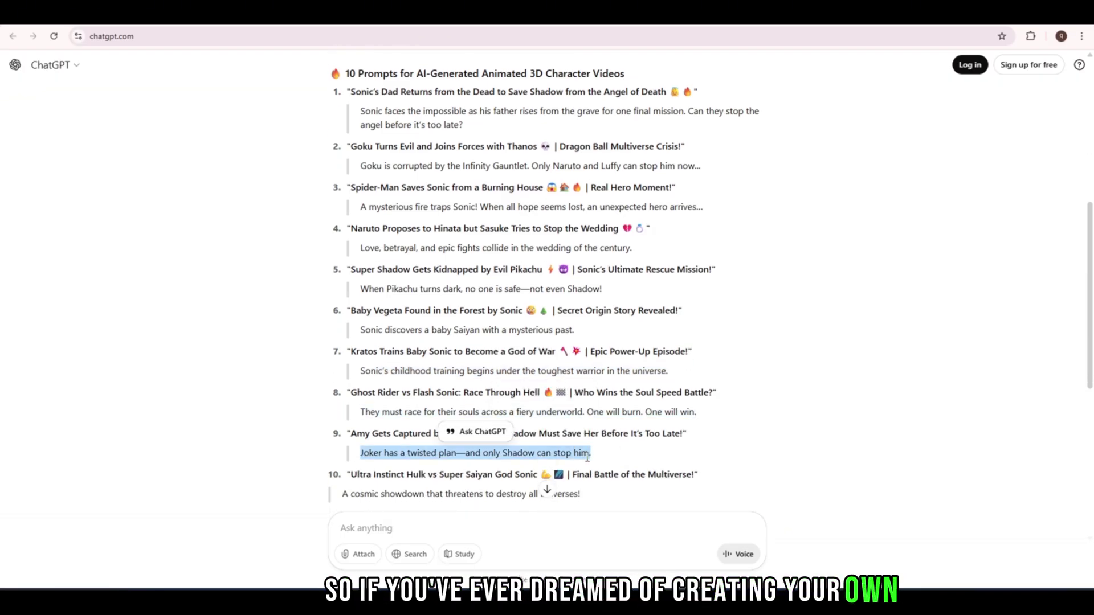
left_click(749, 432)
scroll(589, 444, "down", 1)
triple_click(581, 494)
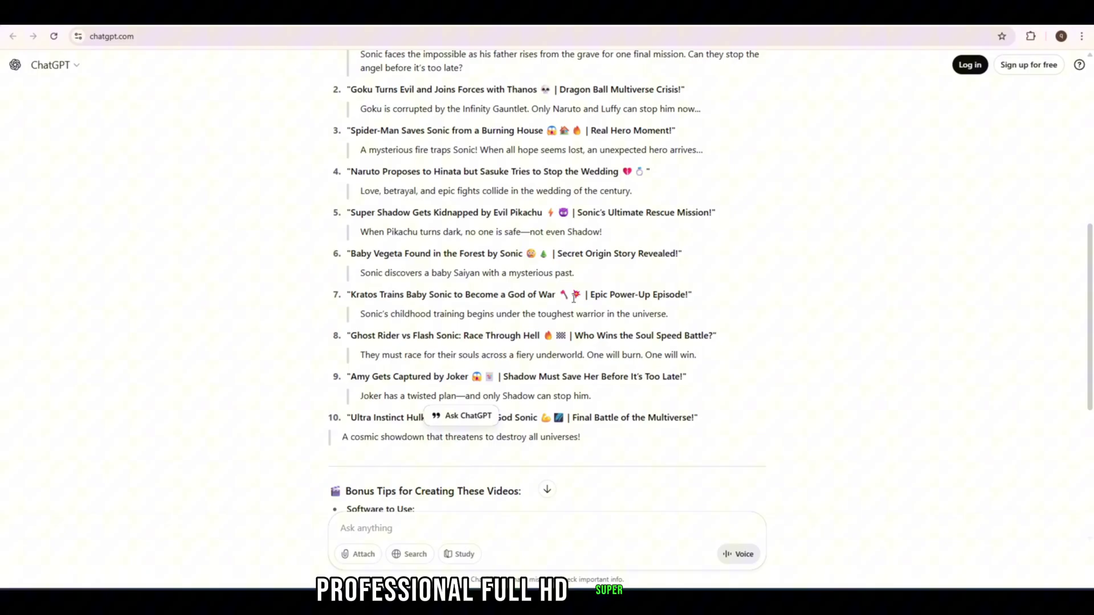
Review prompts 3 to 7, then enlarge PicLumen's Goku Infinity Gauntlet image with its details.
left_click_drag(413, 130, 647, 318)
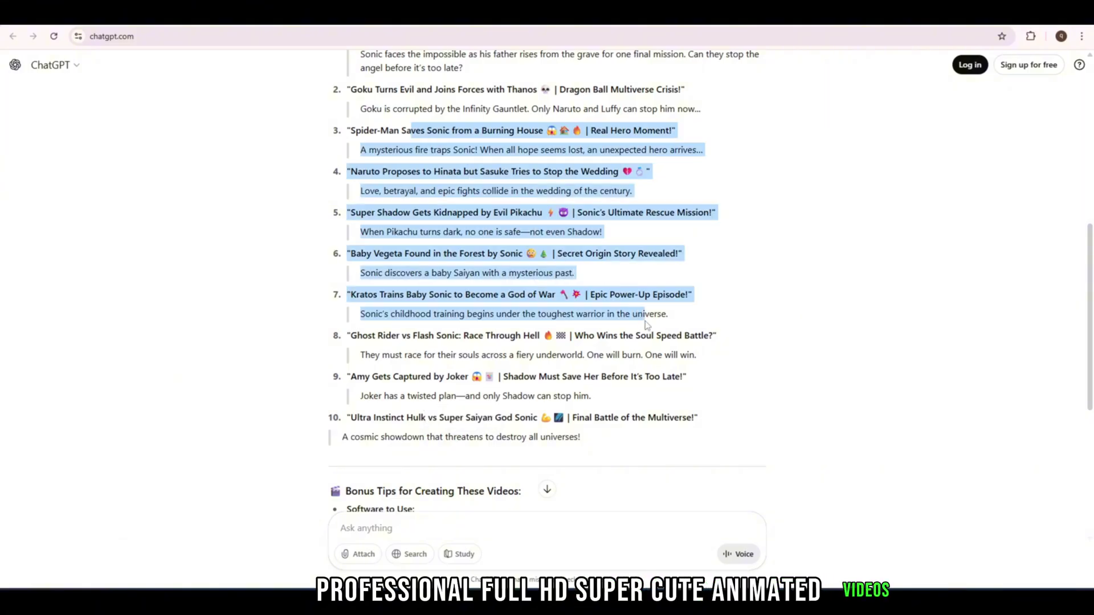
left_click(812, 243)
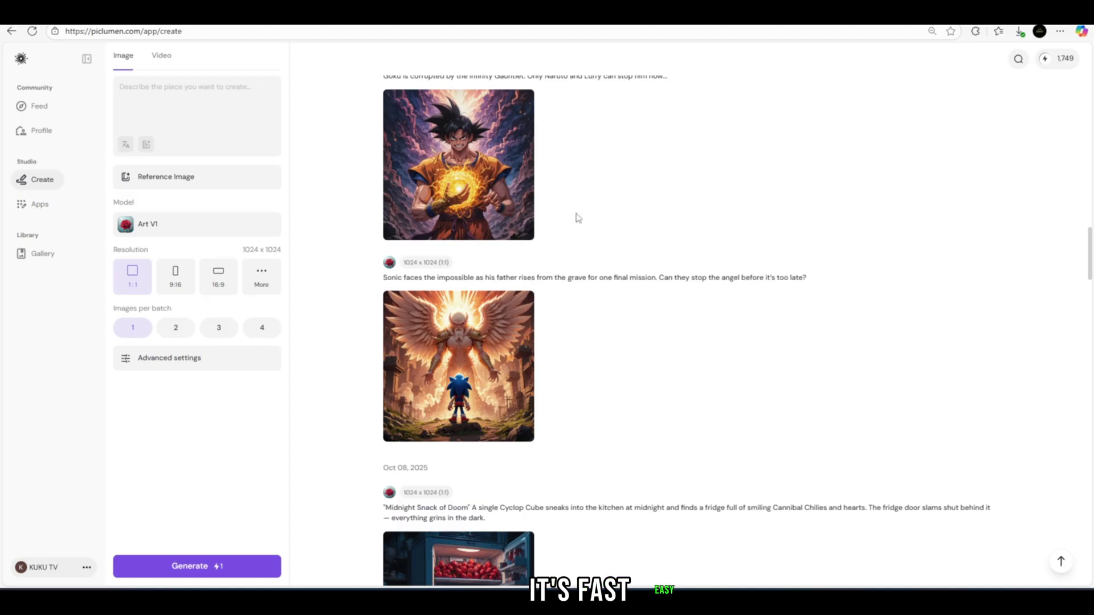
left_click(492, 146)
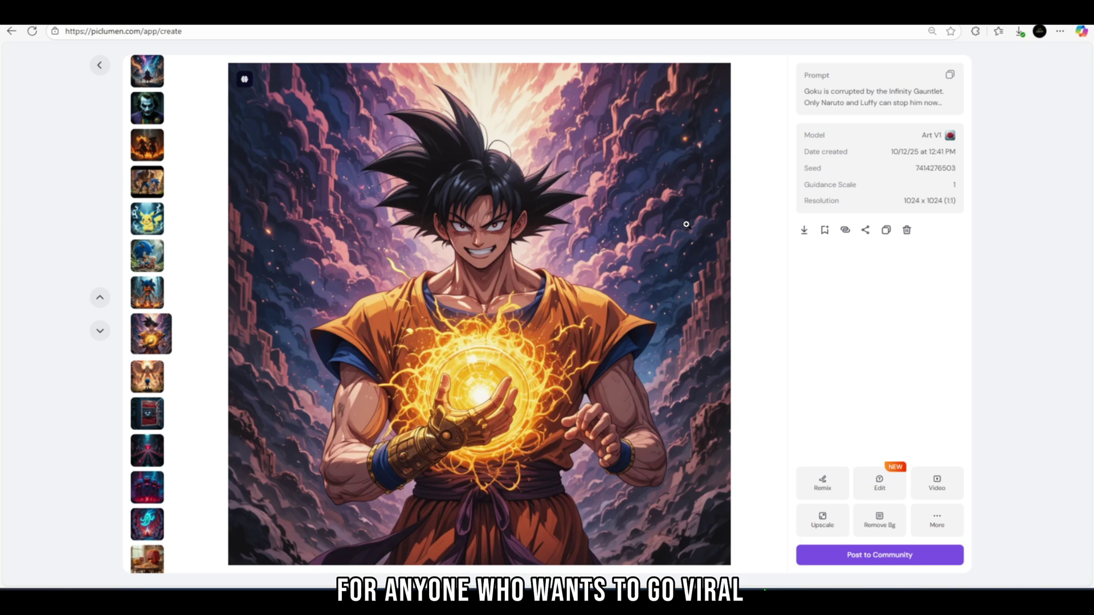
scroll(686, 224, "down", 1)
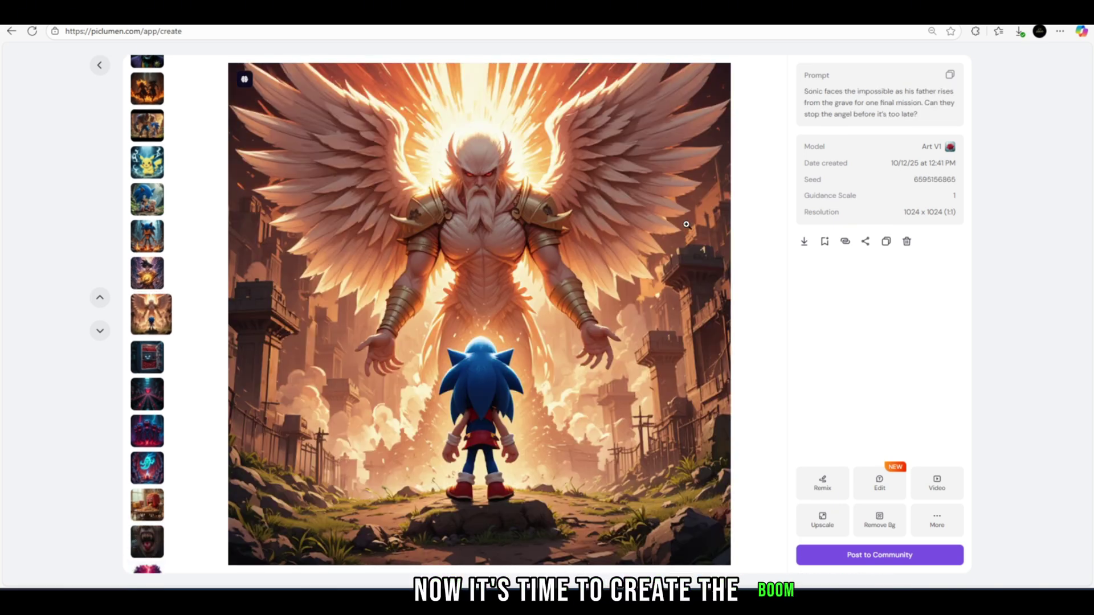
scroll(685, 224, "down", 1)
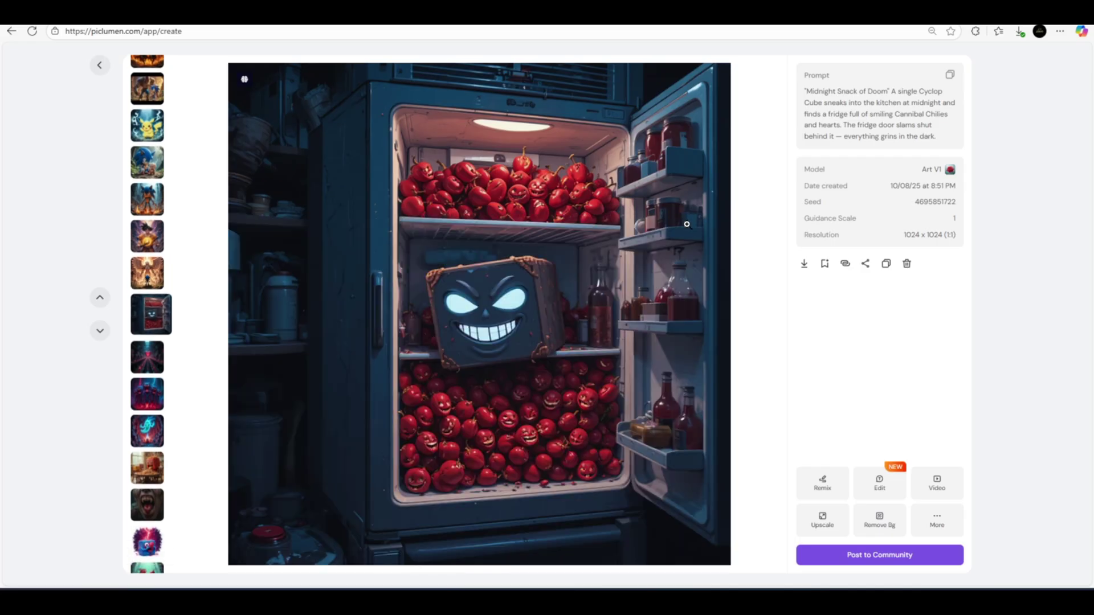
scroll(685, 224, "up", 2)
scroll(686, 224, "down", 1)
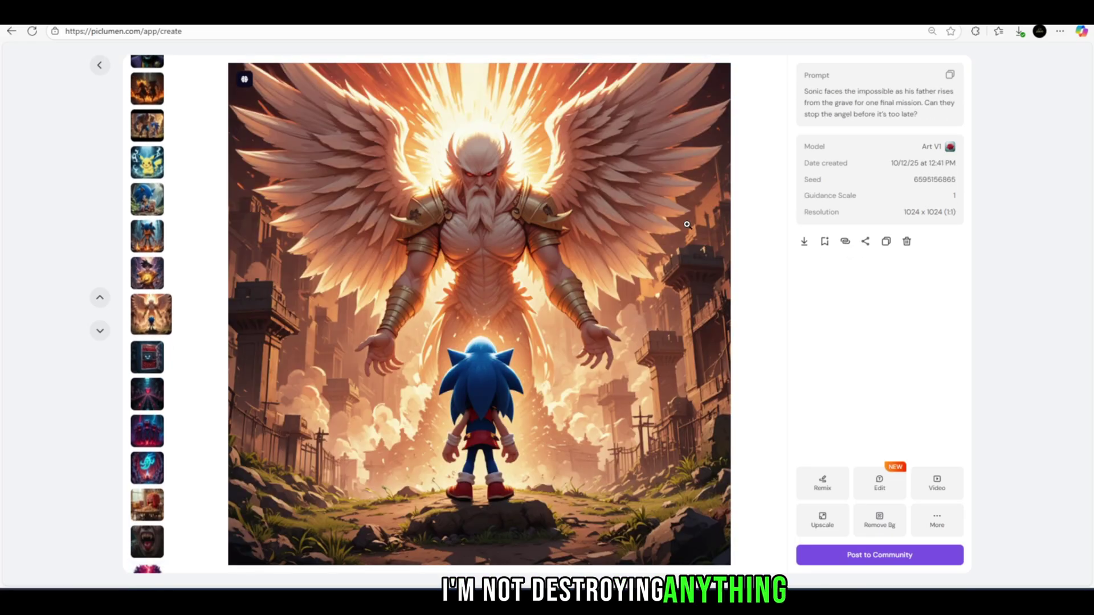
scroll(686, 224, "up", 1)
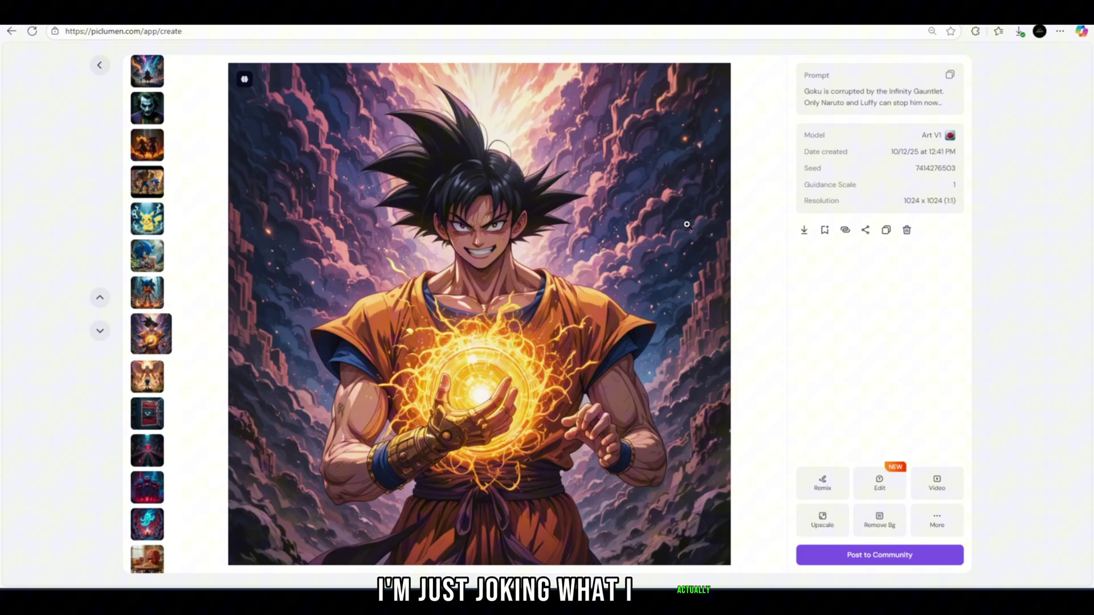
scroll(685, 224, "down", 1)
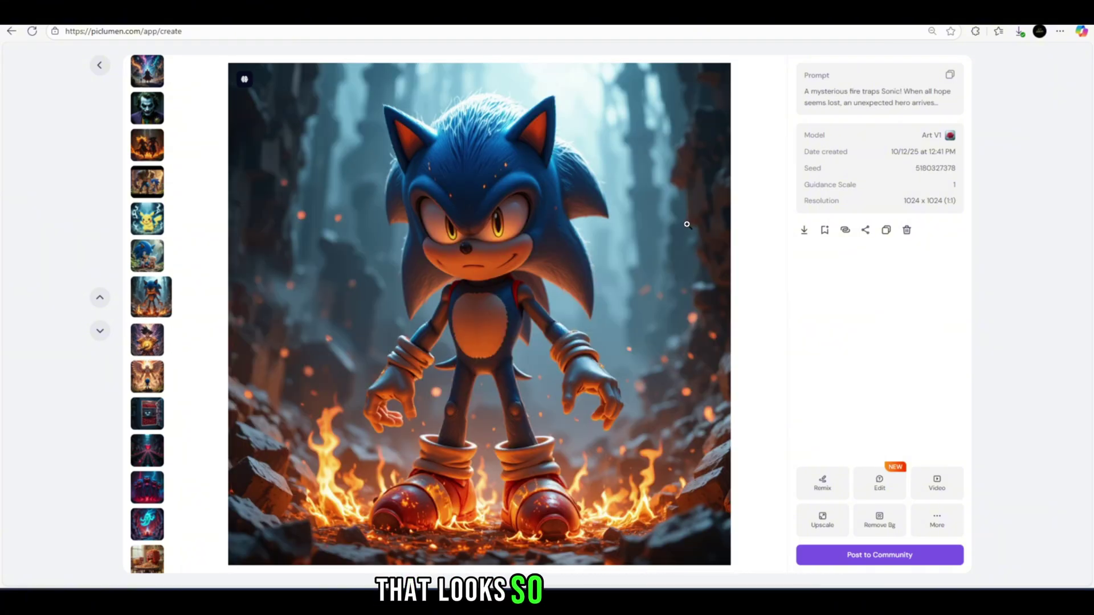
scroll(685, 224, "up", 1)
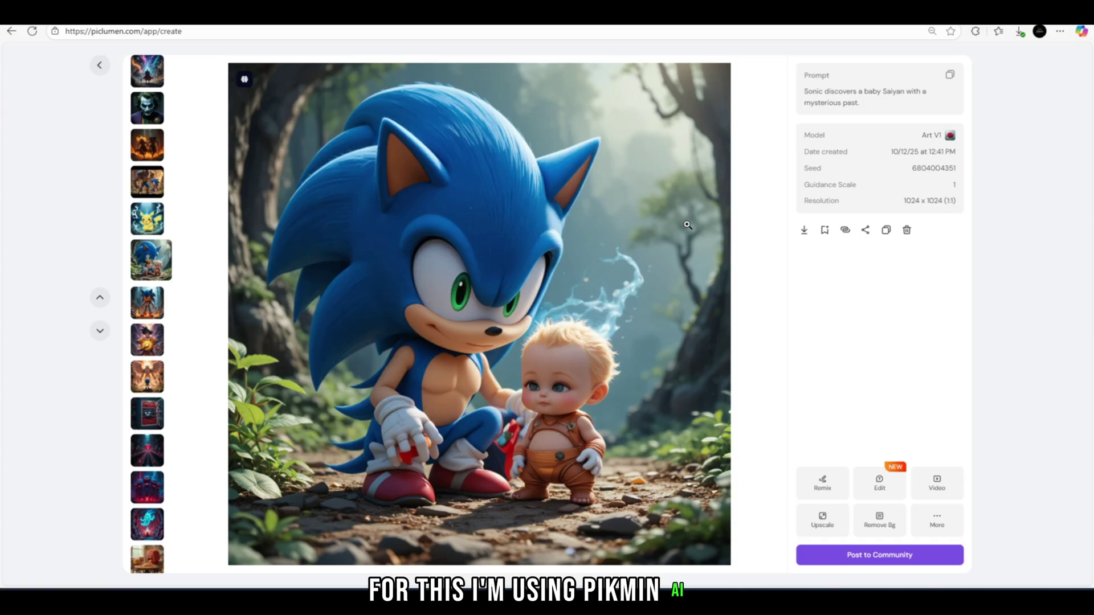
scroll(685, 224, "up", 1)
scroll(686, 224, "down", 1)
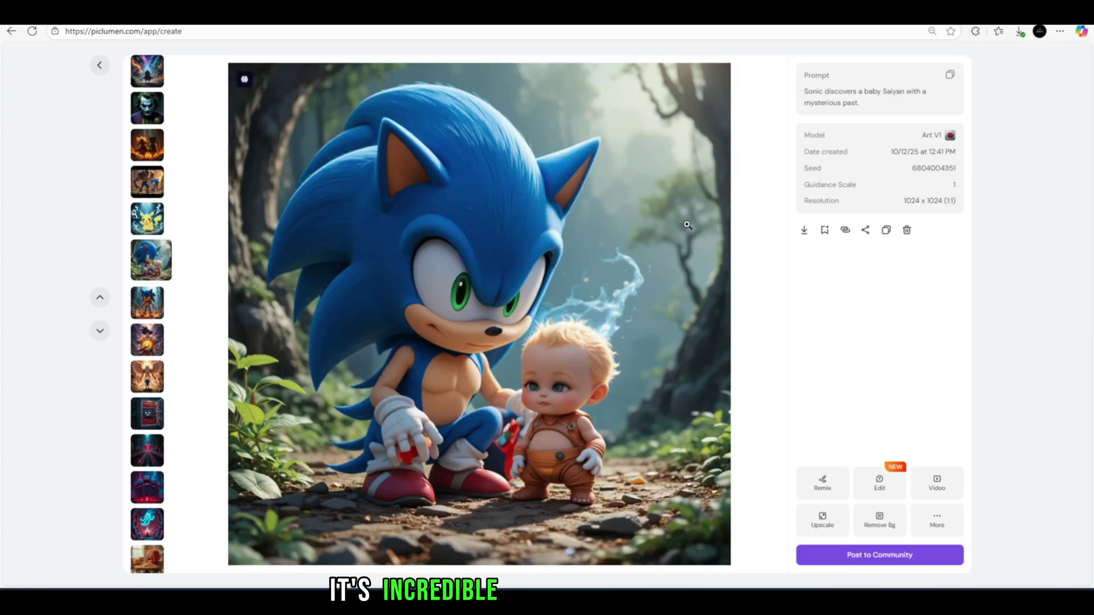
scroll(686, 224, "up", 1)
scroll(685, 224, "up", 1)
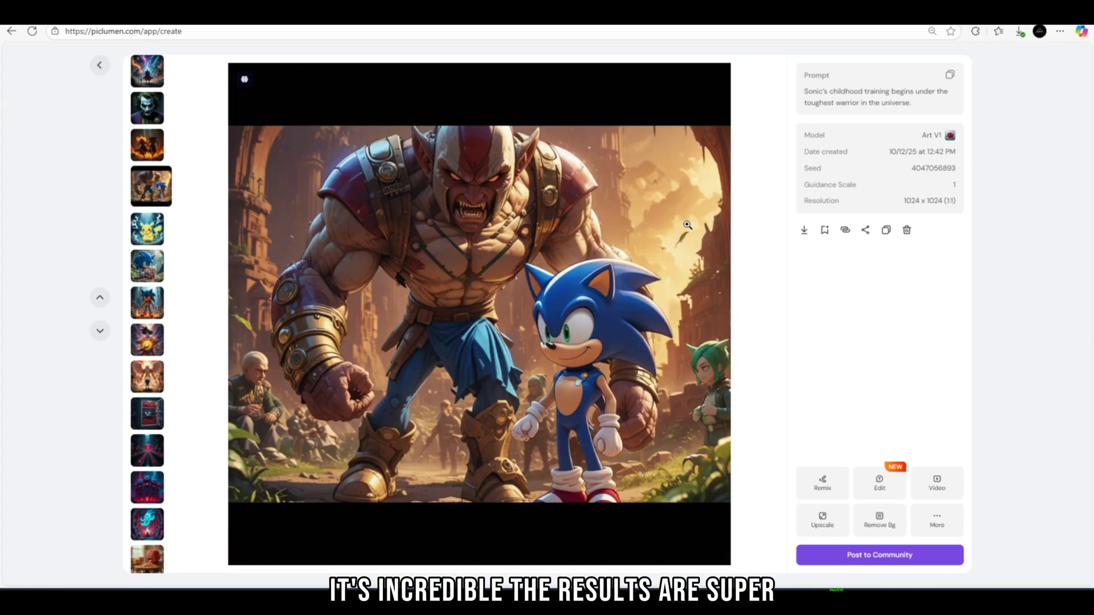
scroll(686, 225, "up", 1)
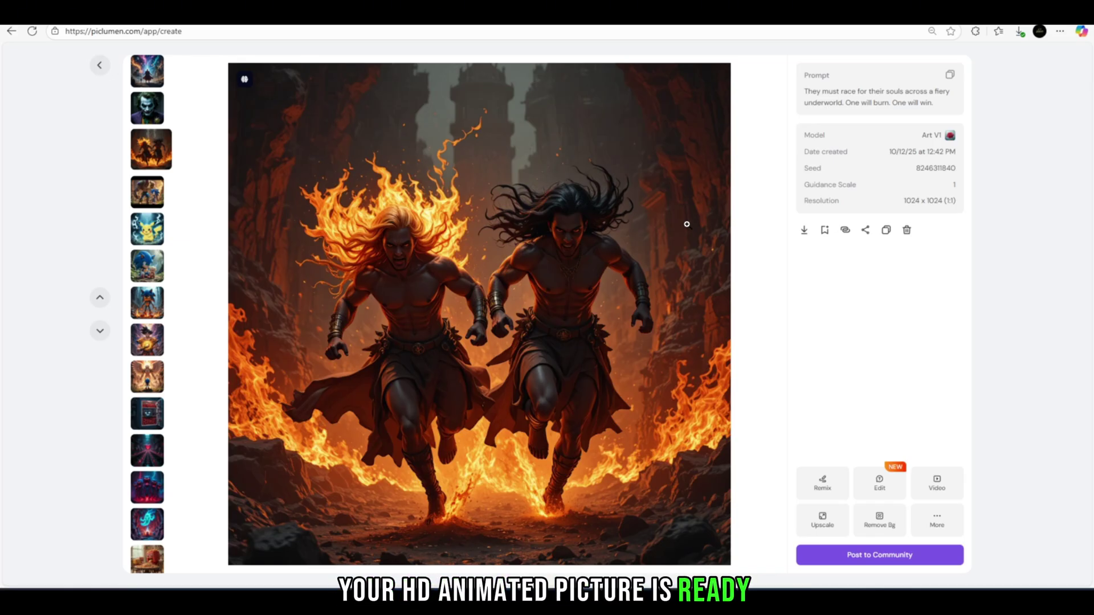
Browse back to the Joker and cosmic showdown images, then forward to the fiery warriors and Sonic-with-warrior images.
key("Up")
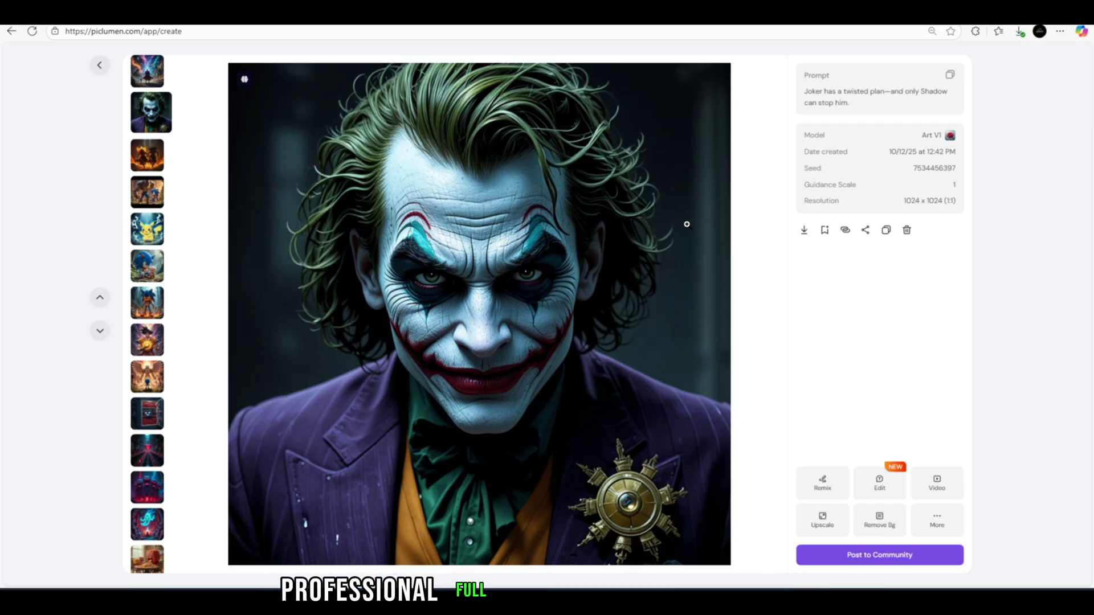
key("Up")
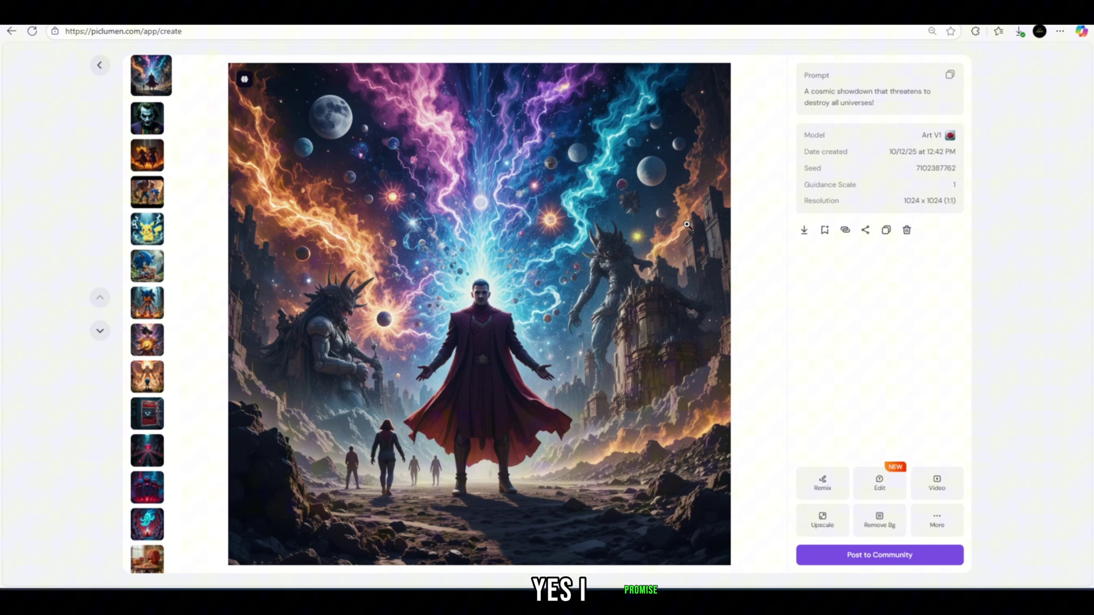
key("Down")
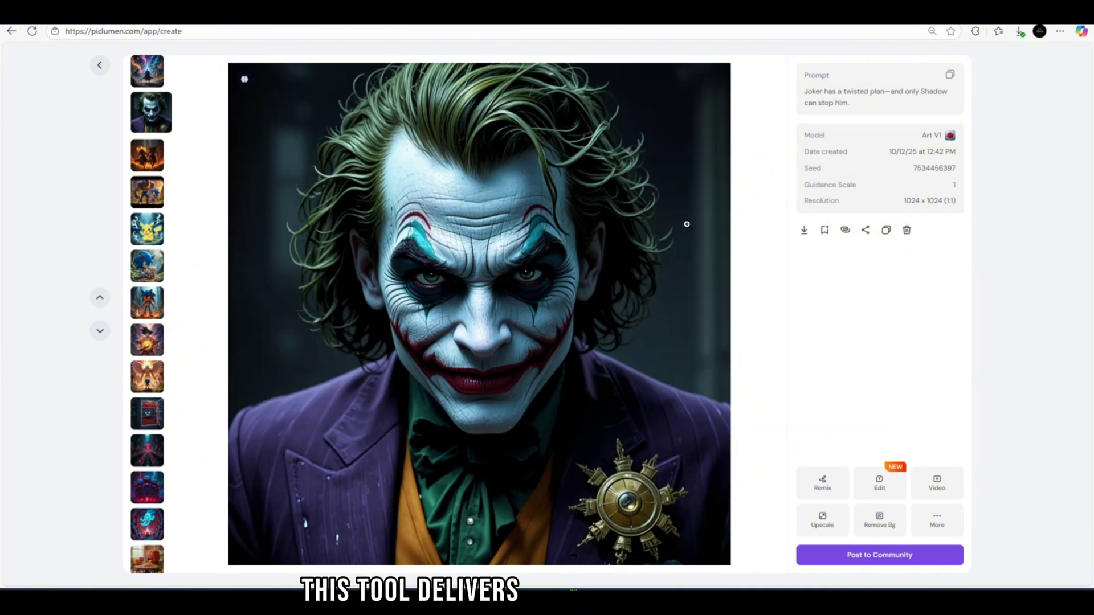
key("Down")
key("Down")
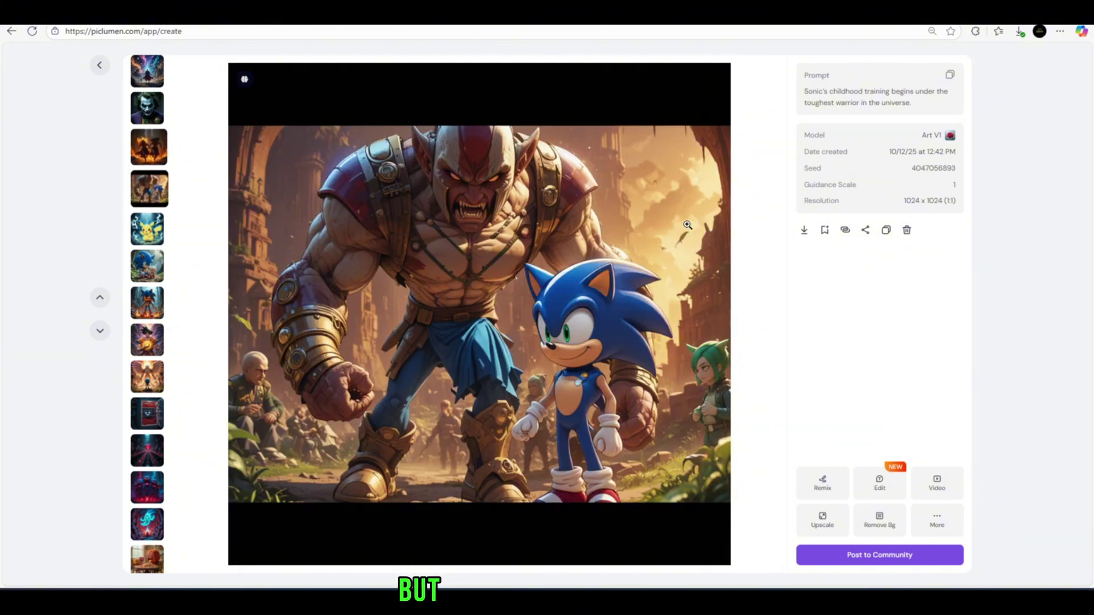
key("Down")
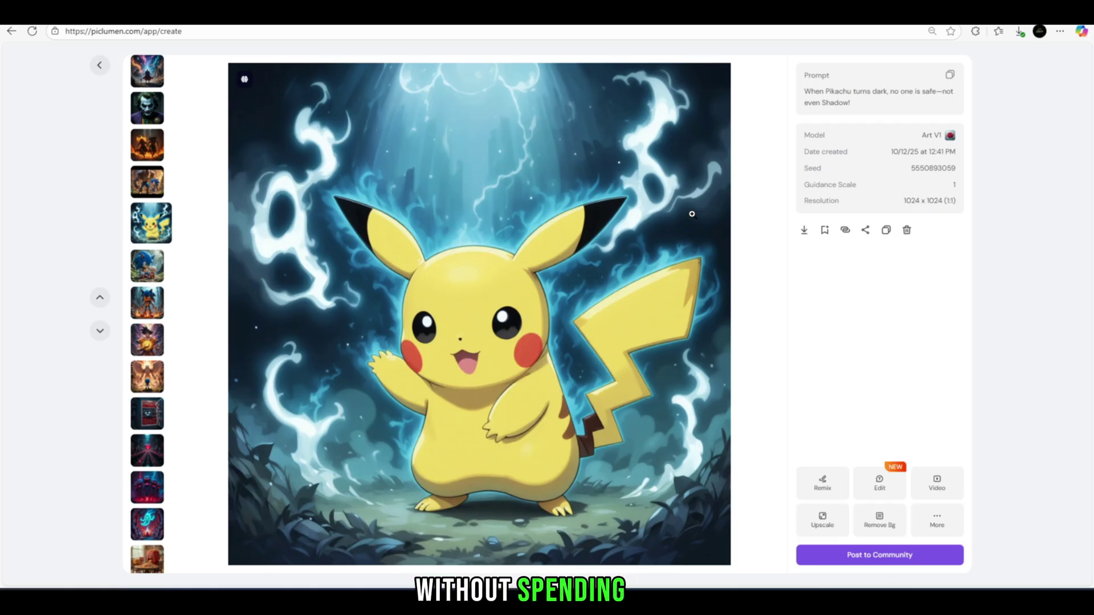
Advance through Sonic with the baby and Sonic among flames to the corrupted Goku image.
key("Down")
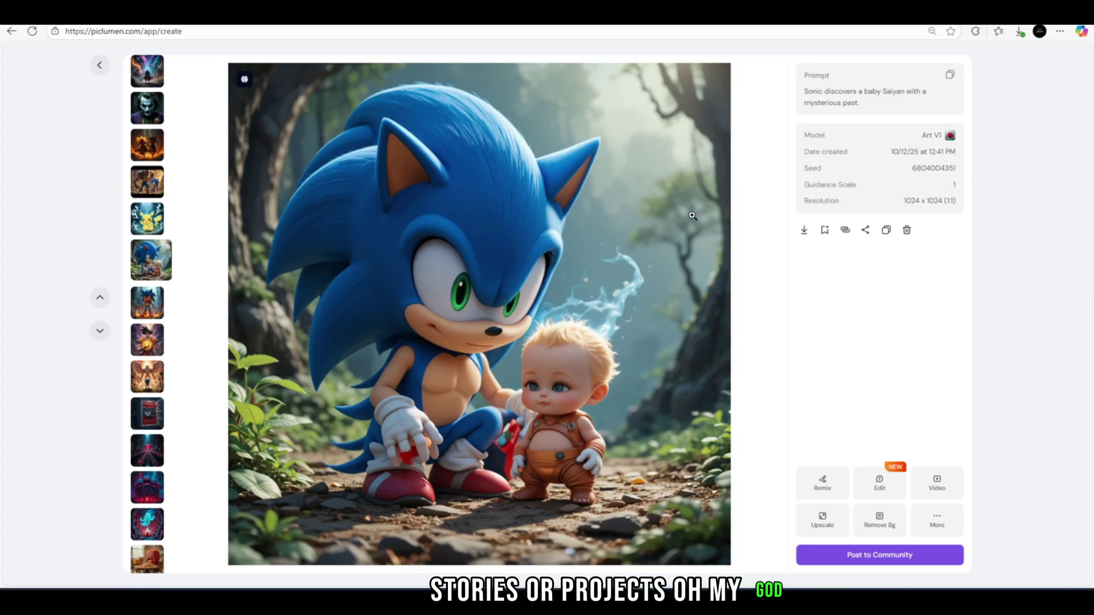
key("Down")
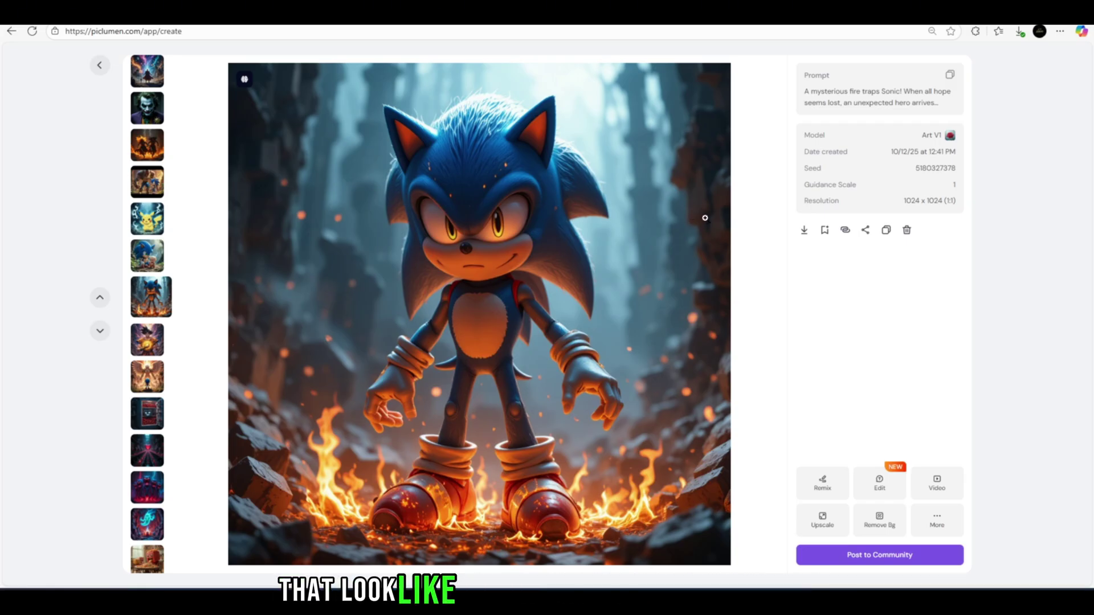
key("Down")
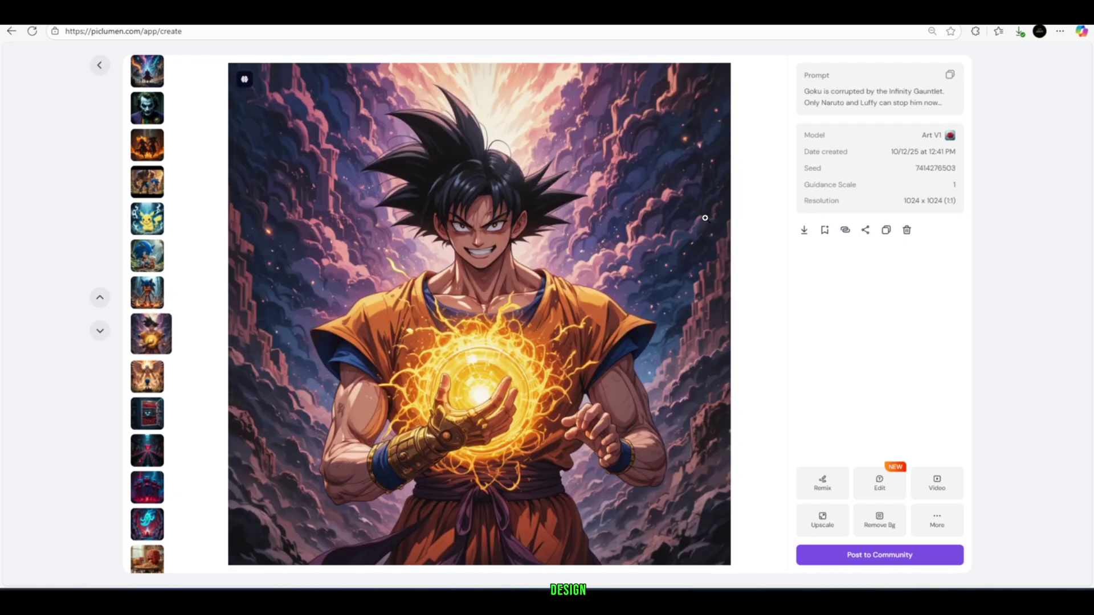
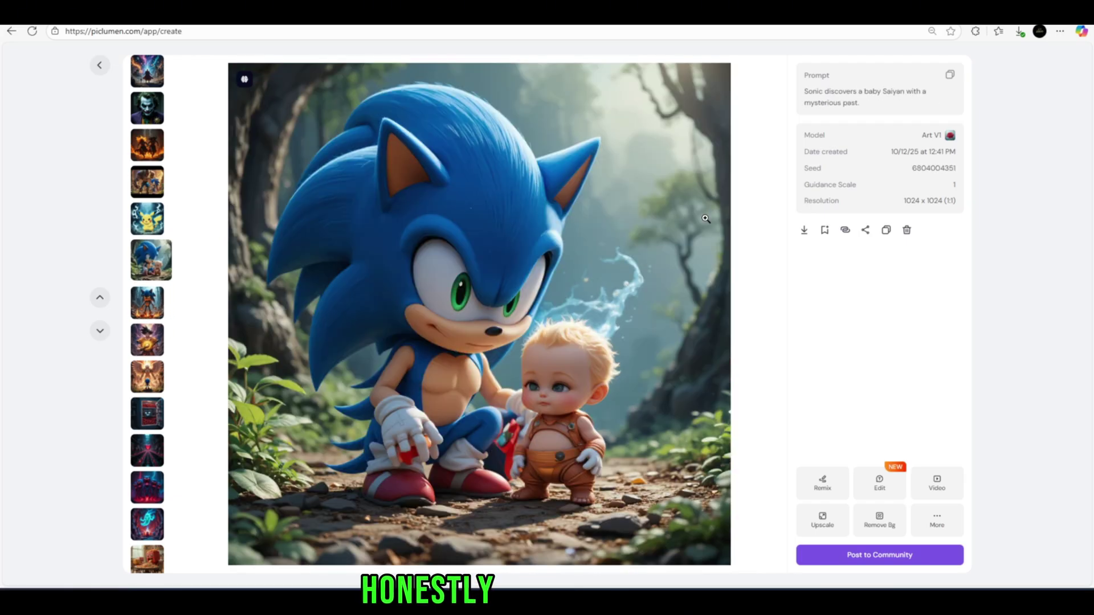
Page up through the generated PicLumen character images back to the first one.
key("Up")
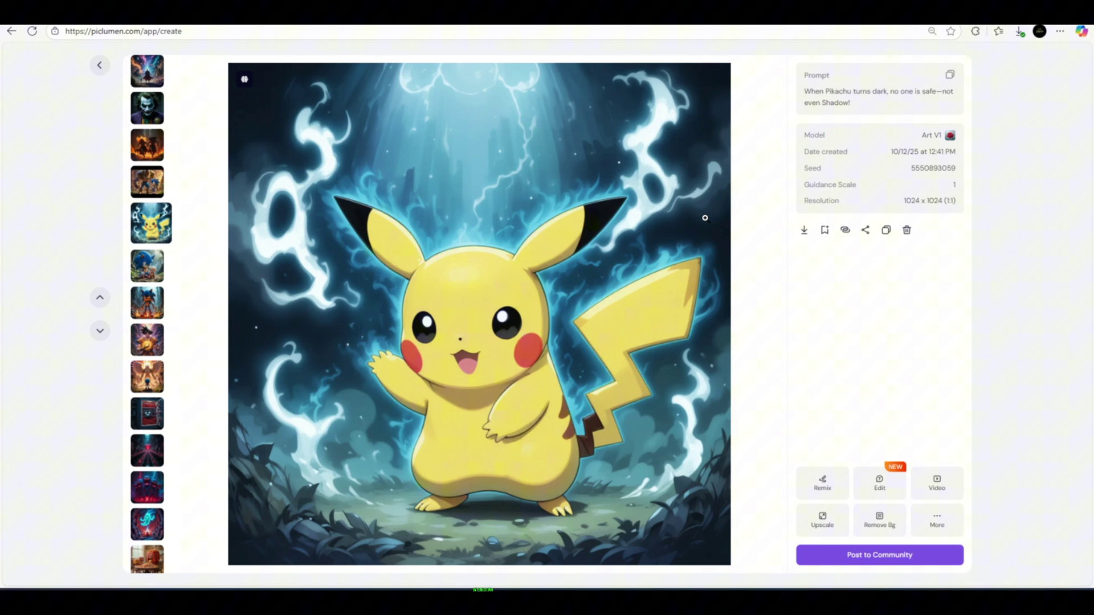
key("Up")
key("Up")
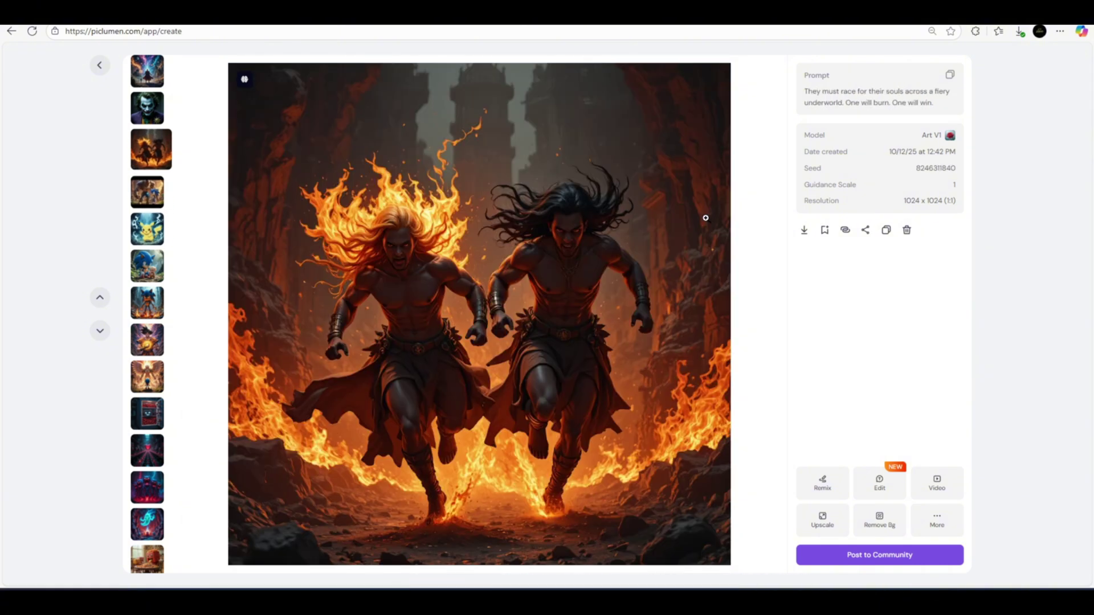
key("Up")
key("Up")
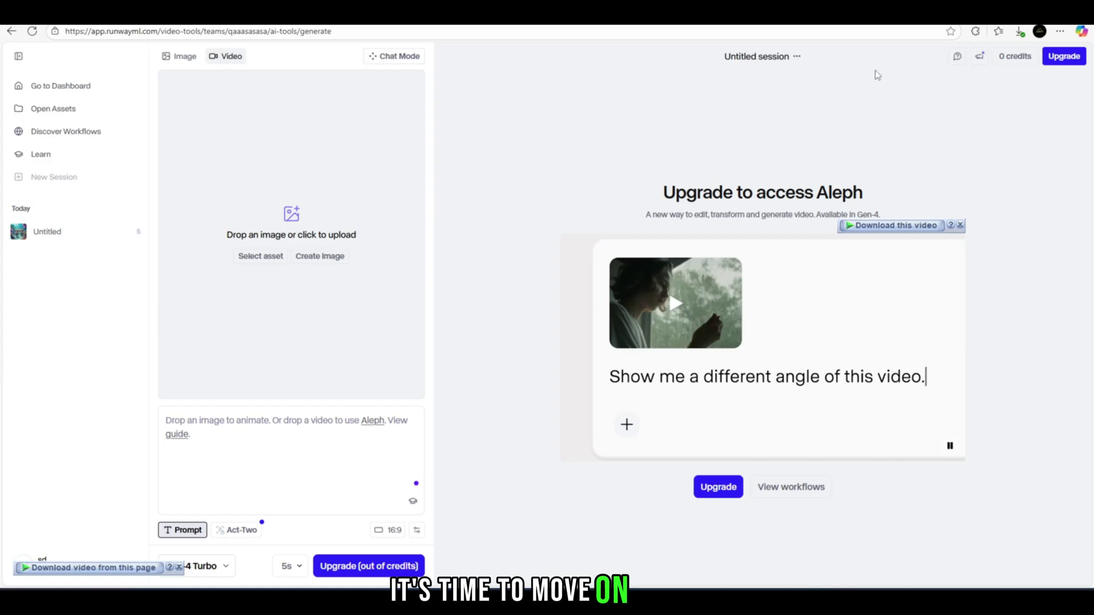
Log out of the current Runway account from the dashboard's avatar menu.
left_click(103, 89)
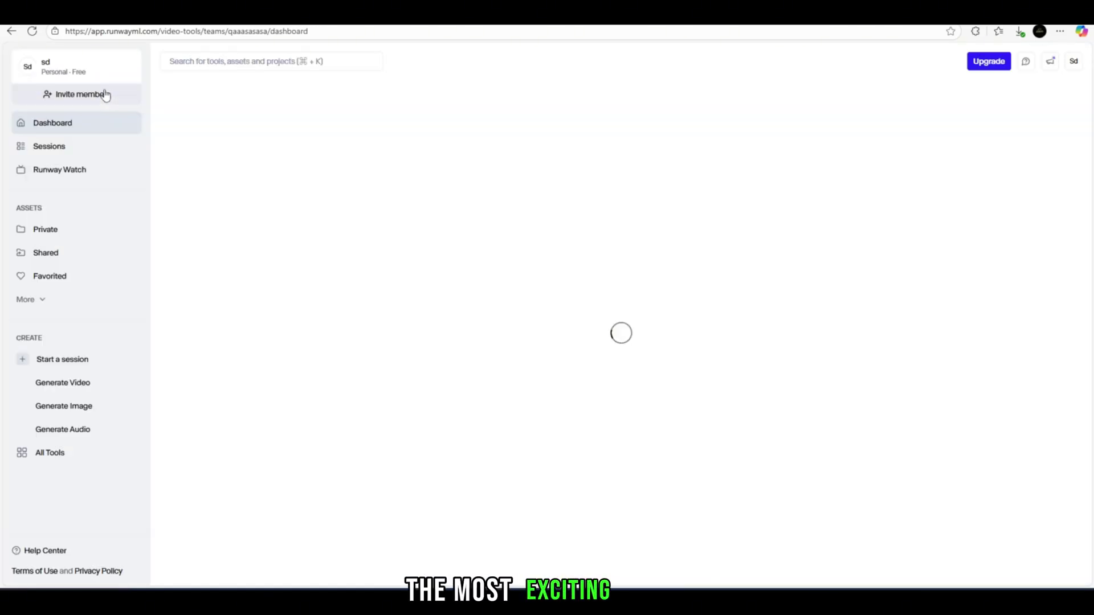
left_click(1073, 61)
left_click(1008, 376)
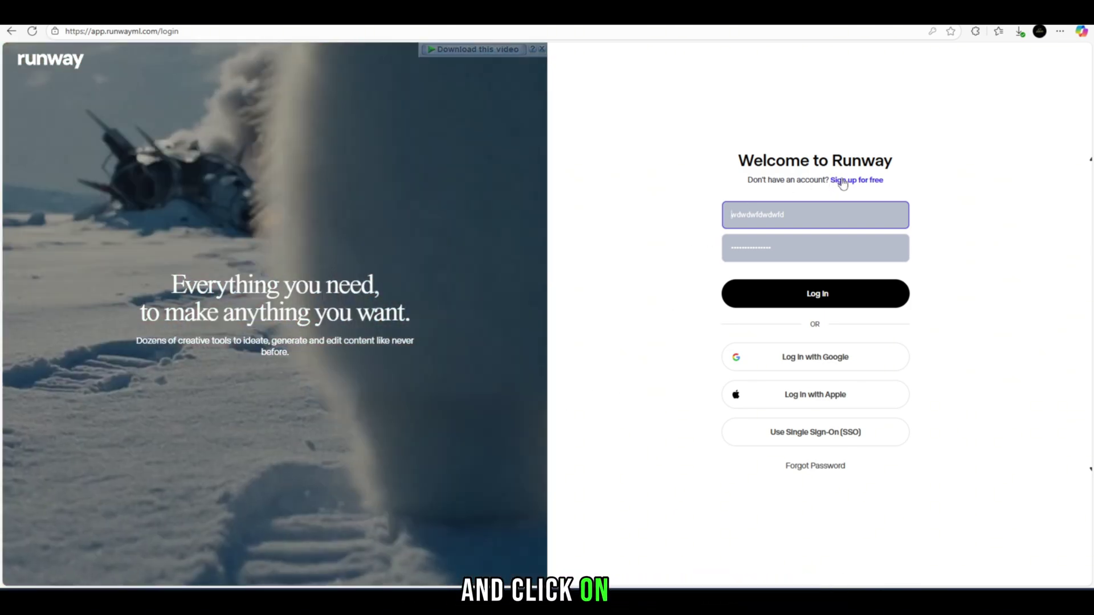
Start a Runway sign-up using the copied temporary email address.
left_click(856, 180)
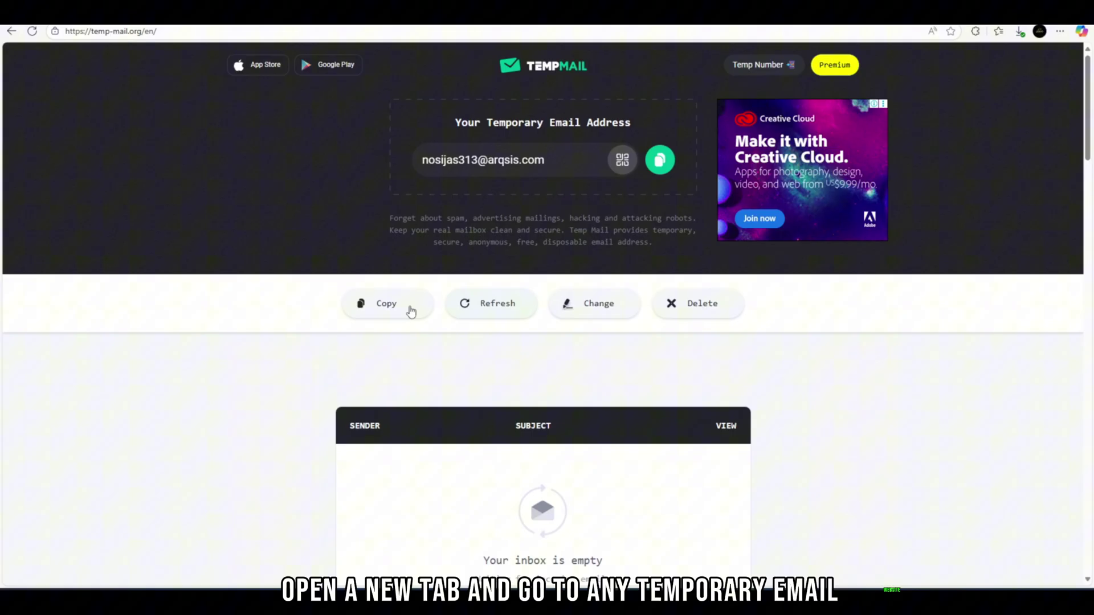
left_click(386, 304)
left_click(385, 45)
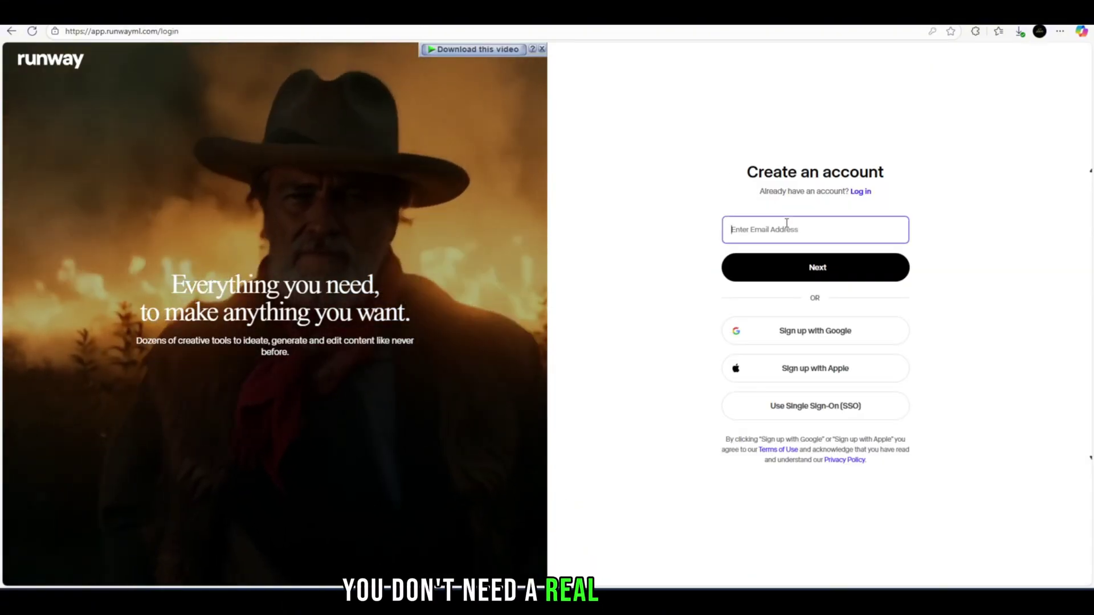
right_click(795, 229)
left_click(817, 305)
left_click(815, 267)
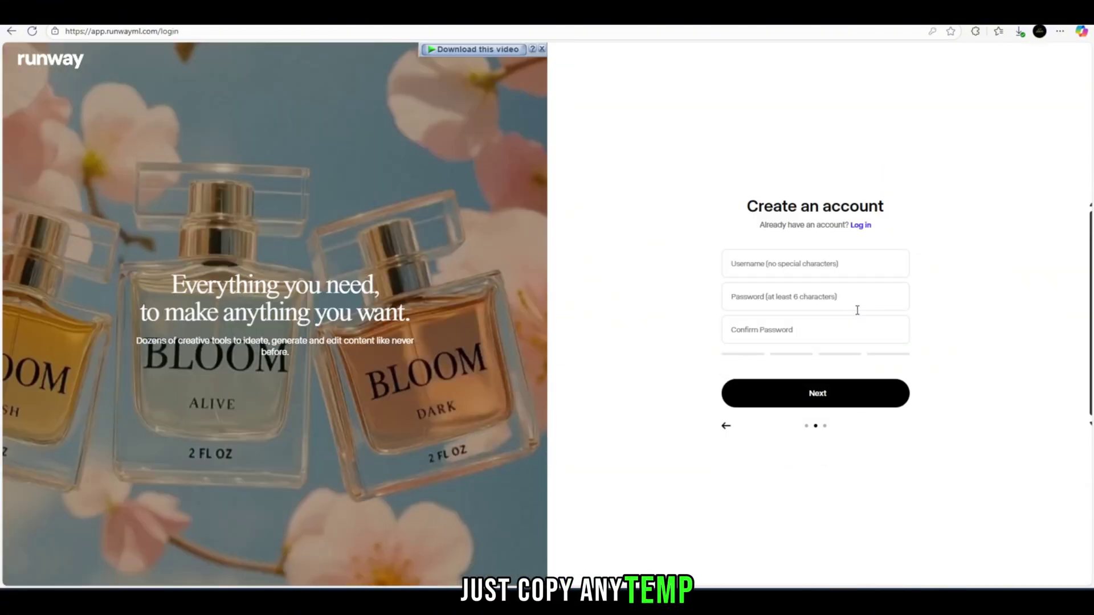
Fill in the password and its confirmation, plus a username made from the email without its domain.
left_click(811, 297)
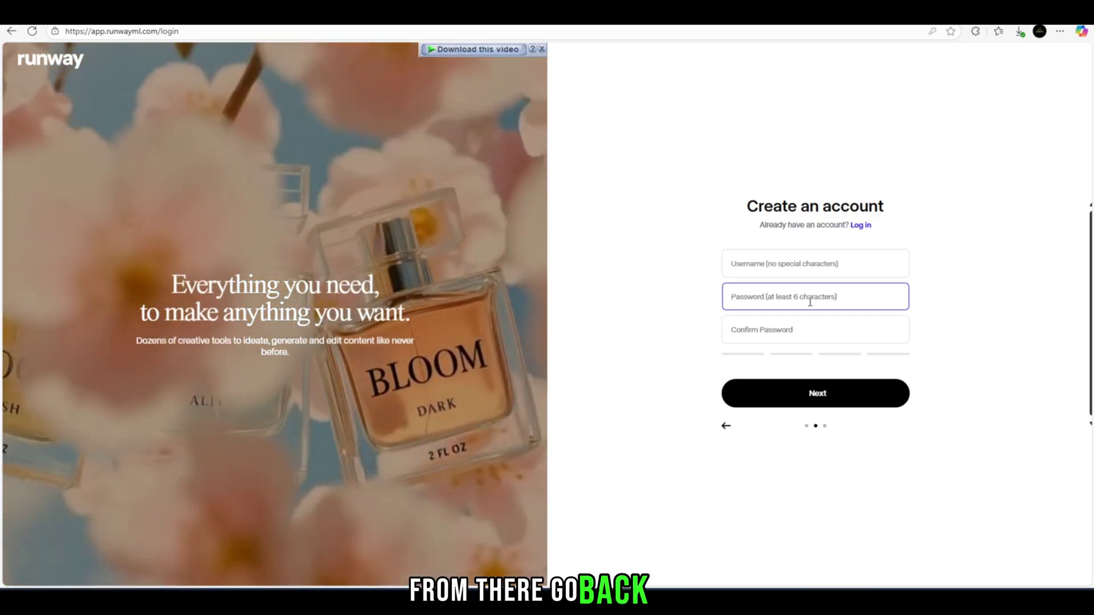
type("••••••••••••••••••")
left_click(803, 330)
key("ctrl+v")
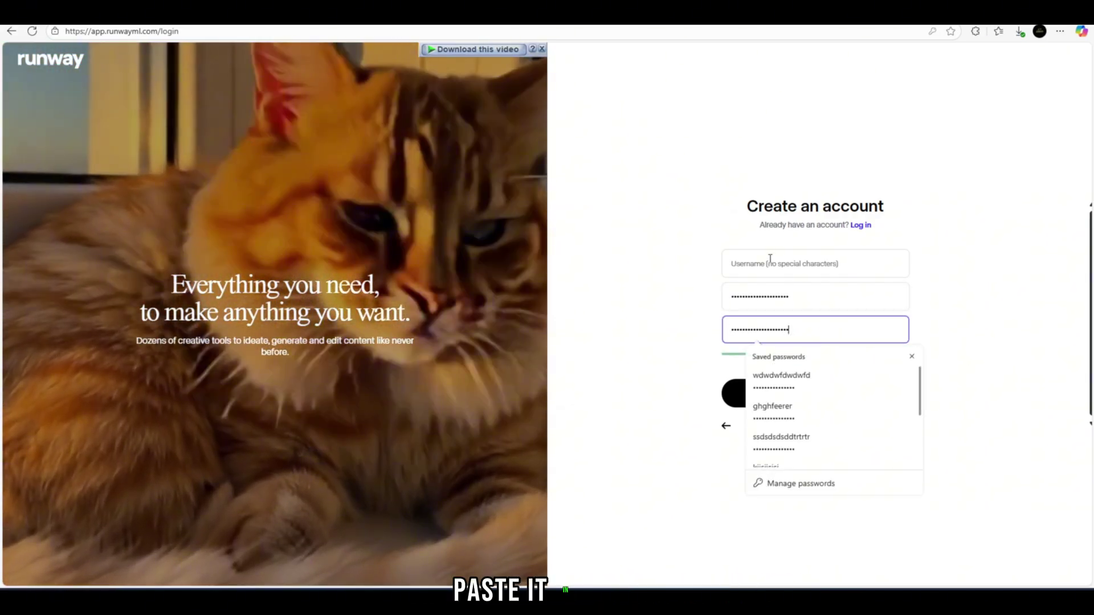
left_click(803, 264)
key("ctrl+v")
left_click_drag(807, 263, 767, 263)
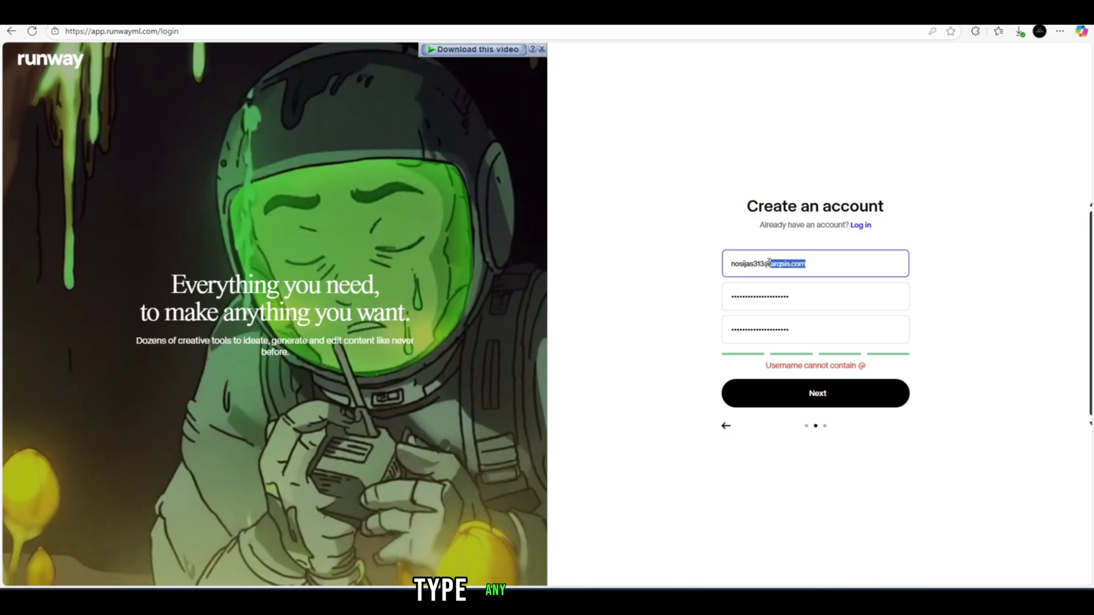
key("BackSpace")
left_click(842, 392)
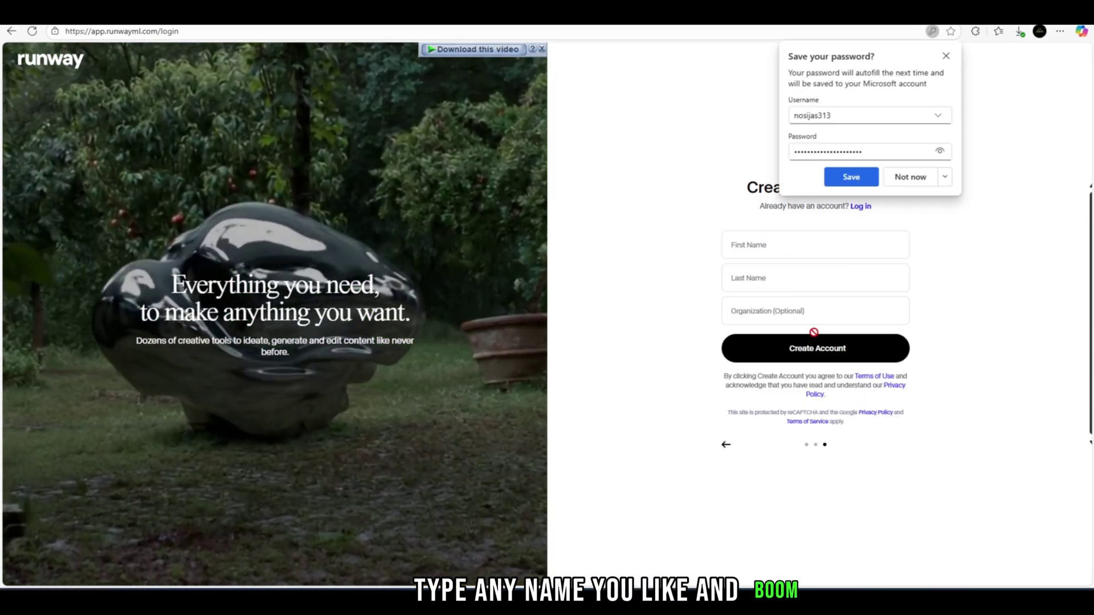
Enter the name details, create the account and dismiss the save-password prompt.
left_click(815, 245)
type("dsd")
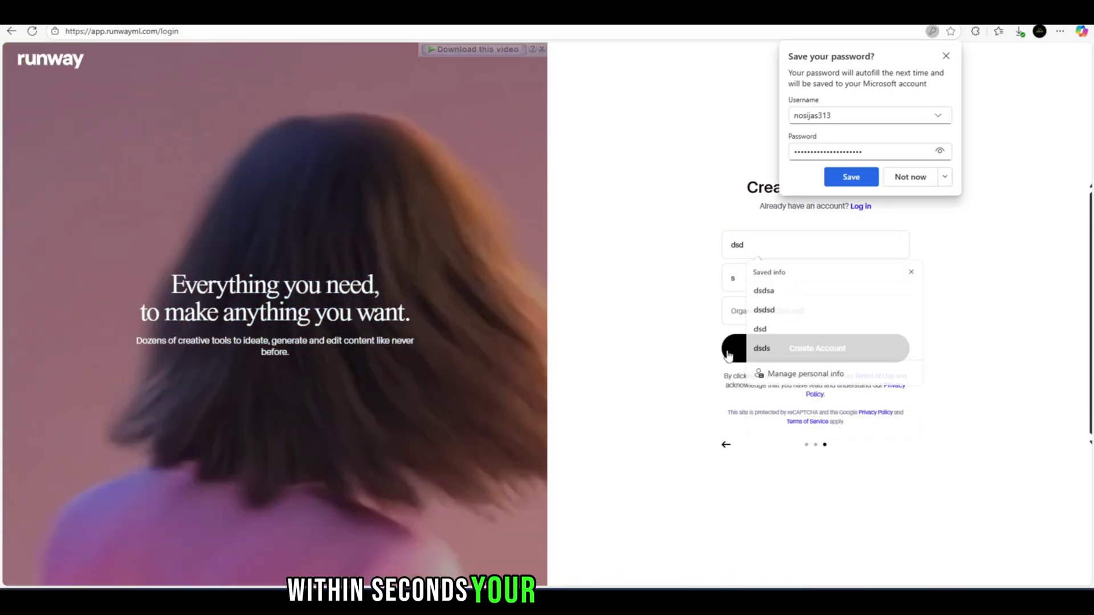
left_click(814, 347)
left_click(909, 177)
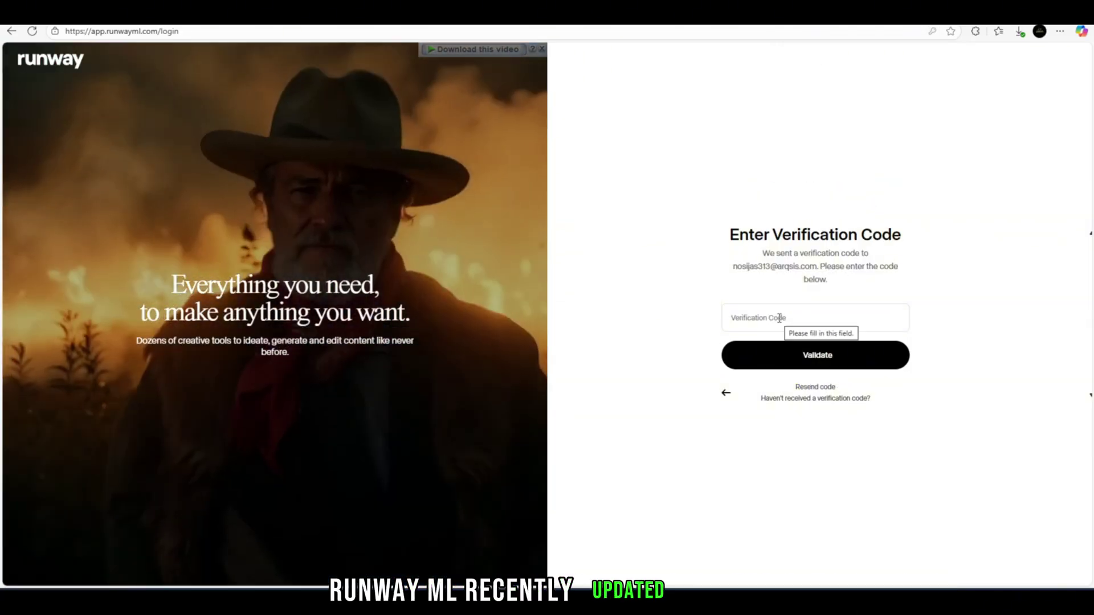
Copy the Runway verification code from Temp Mail, validate it, and skip onboarding.
key("ctrl+Tab")
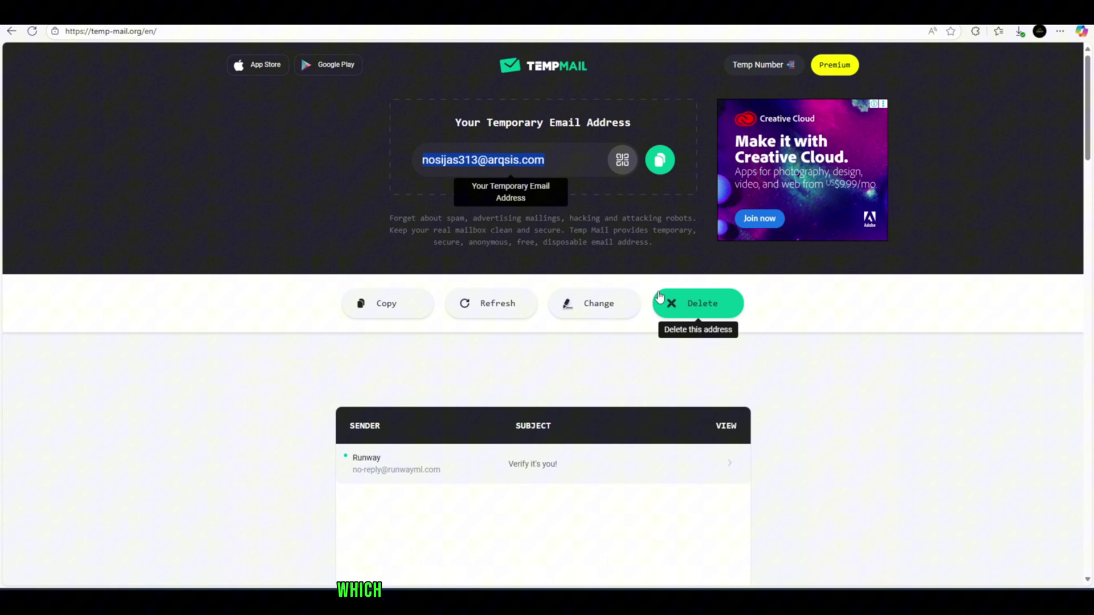
scroll(537, 295, "down", 2)
left_click(410, 353)
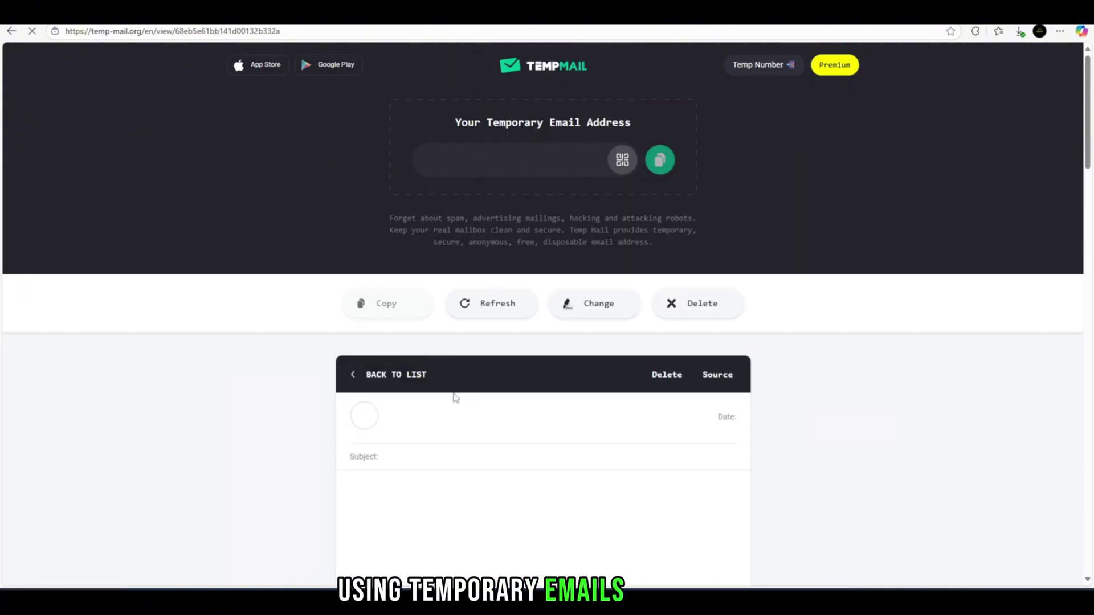
scroll(588, 413, "down", 2)
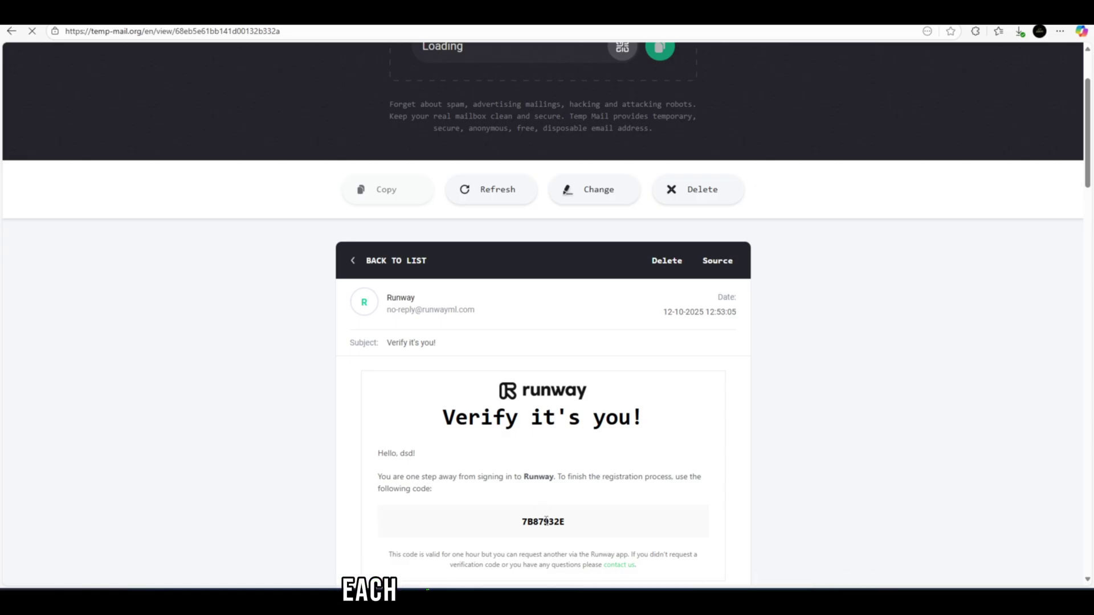
key("ctrl+c")
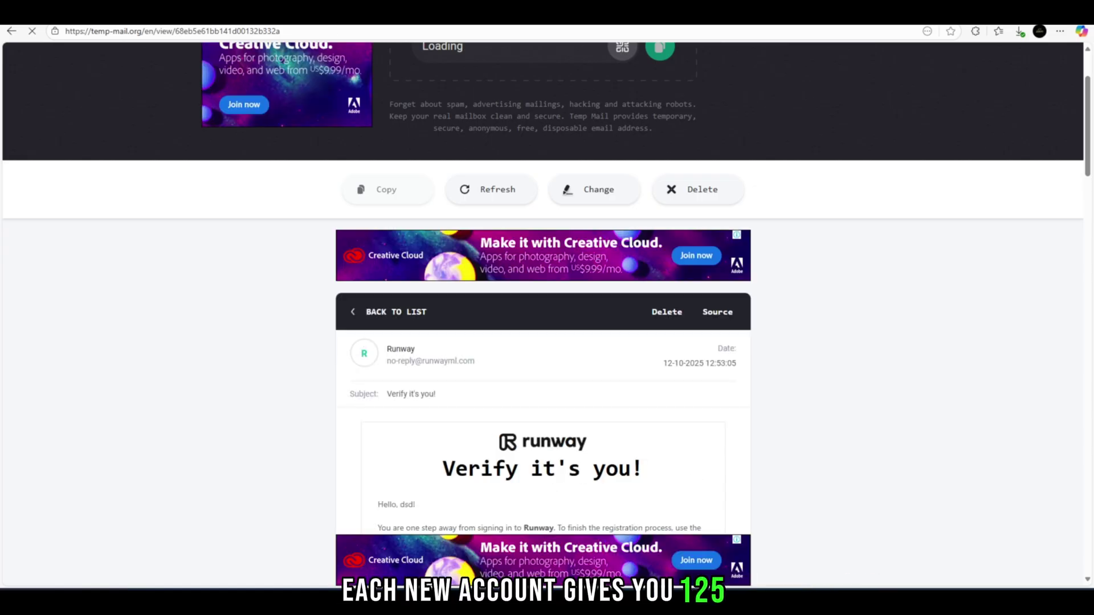
key("ctrl+Tab")
left_click(815, 317)
key("ctrl+v")
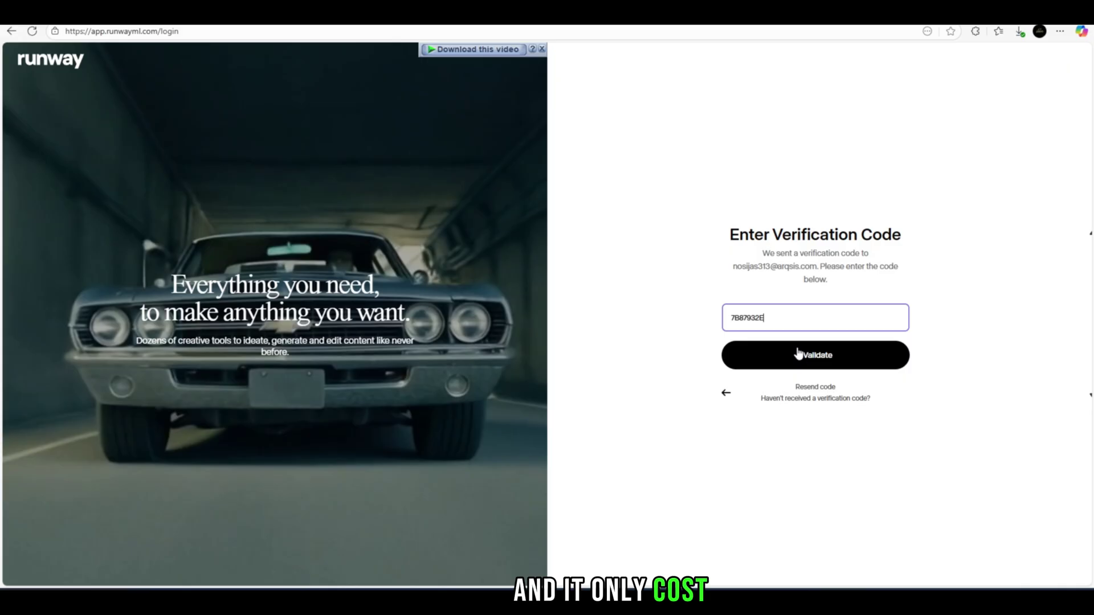
left_click(799, 353)
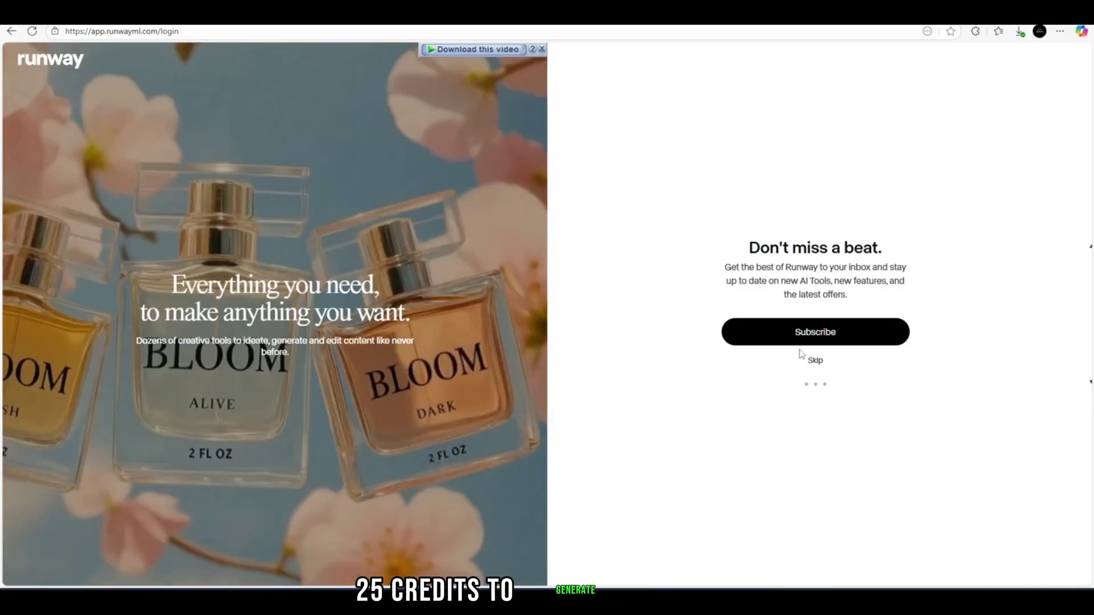
left_click(811, 362)
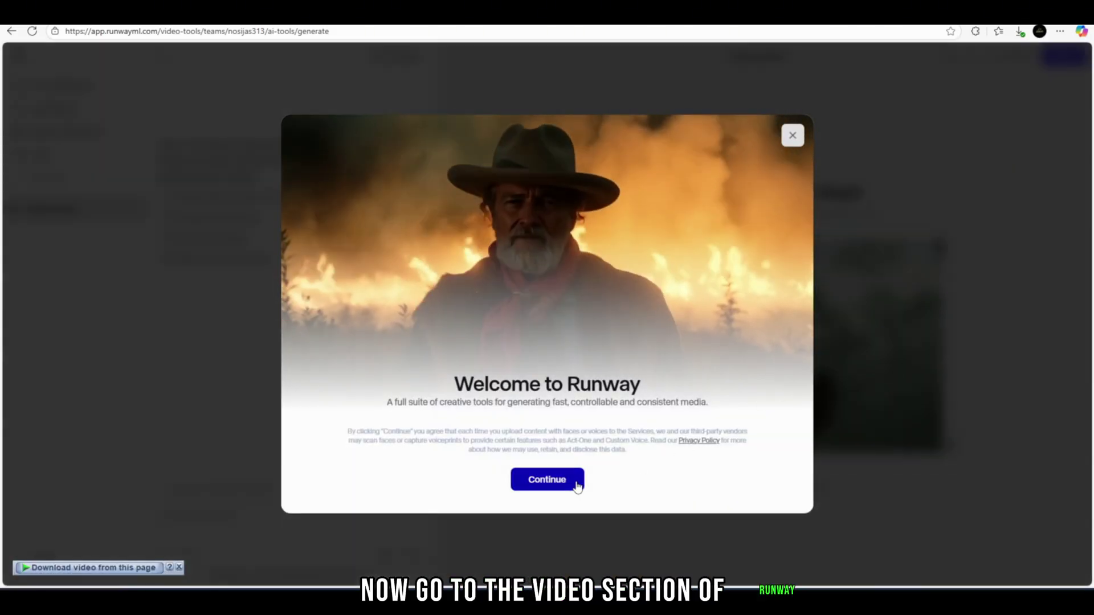
Dismiss the welcome and upgrade screens, then upload the Sonic image from D:\SKILL TECH\12102025.
left_click(578, 484)
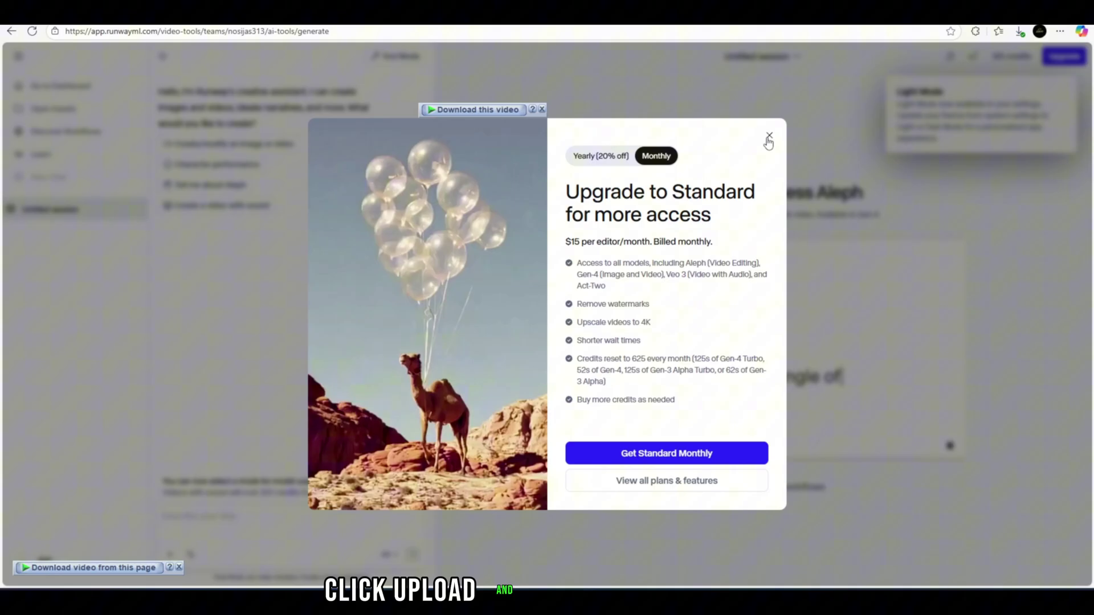
left_click(768, 137)
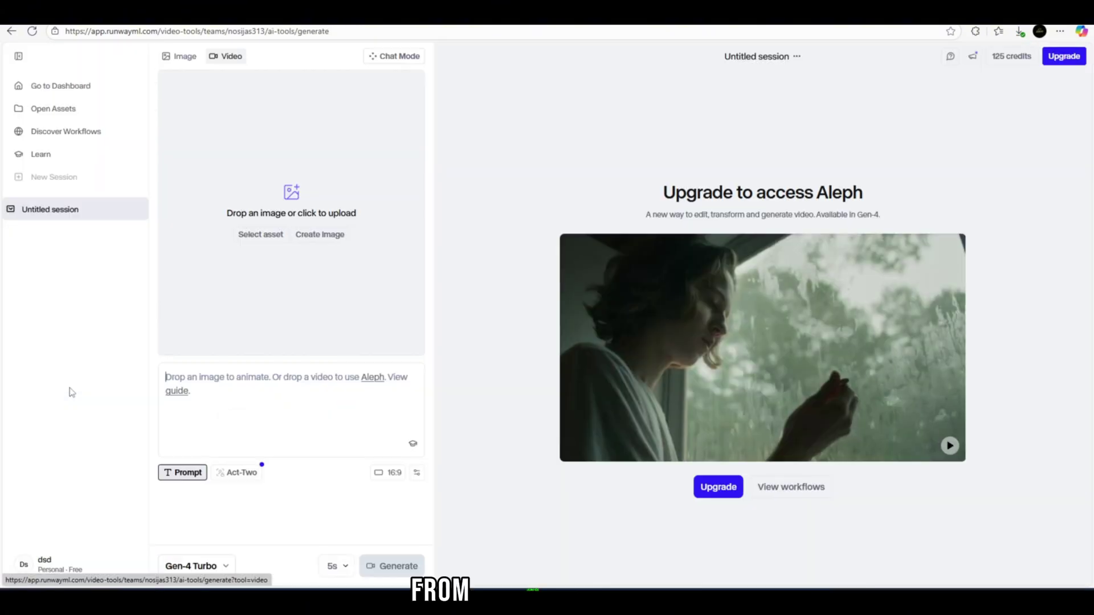
left_click(291, 235)
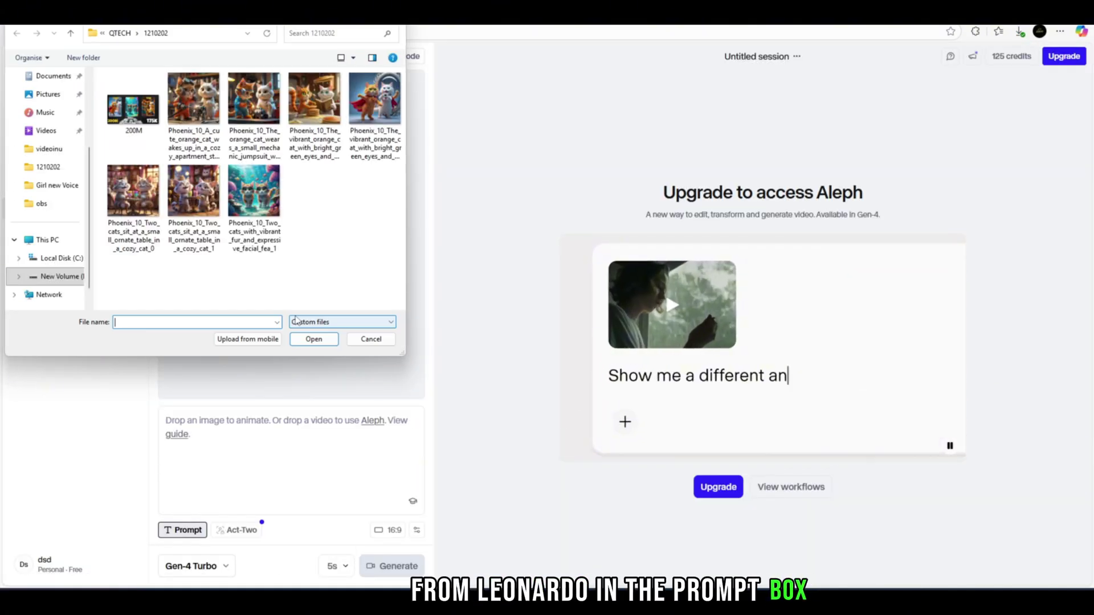
left_click(64, 276)
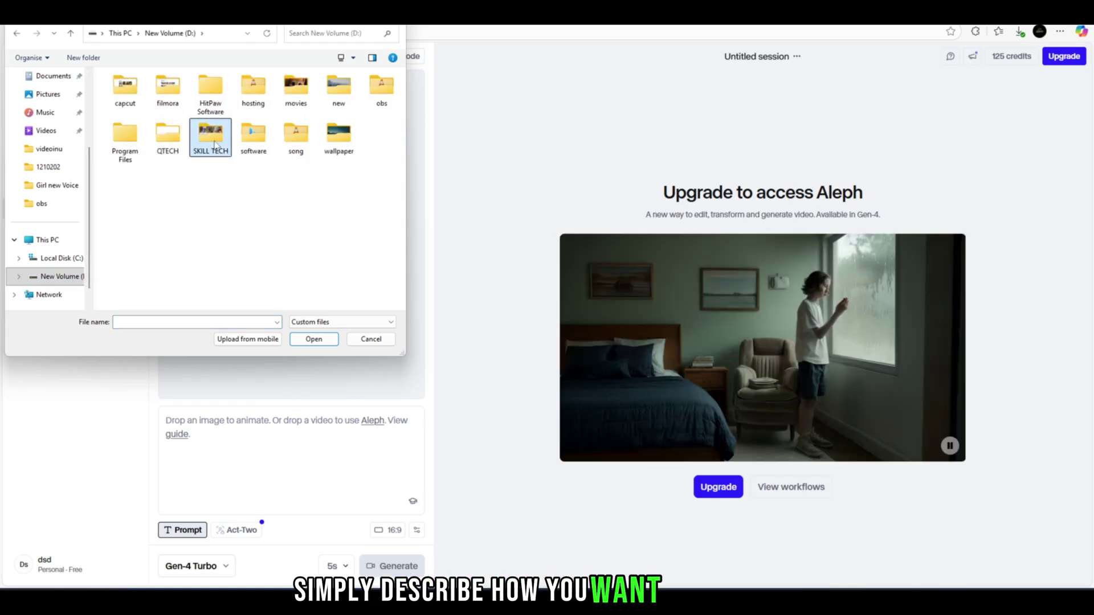
double_click(203, 152)
double_click(133, 100)
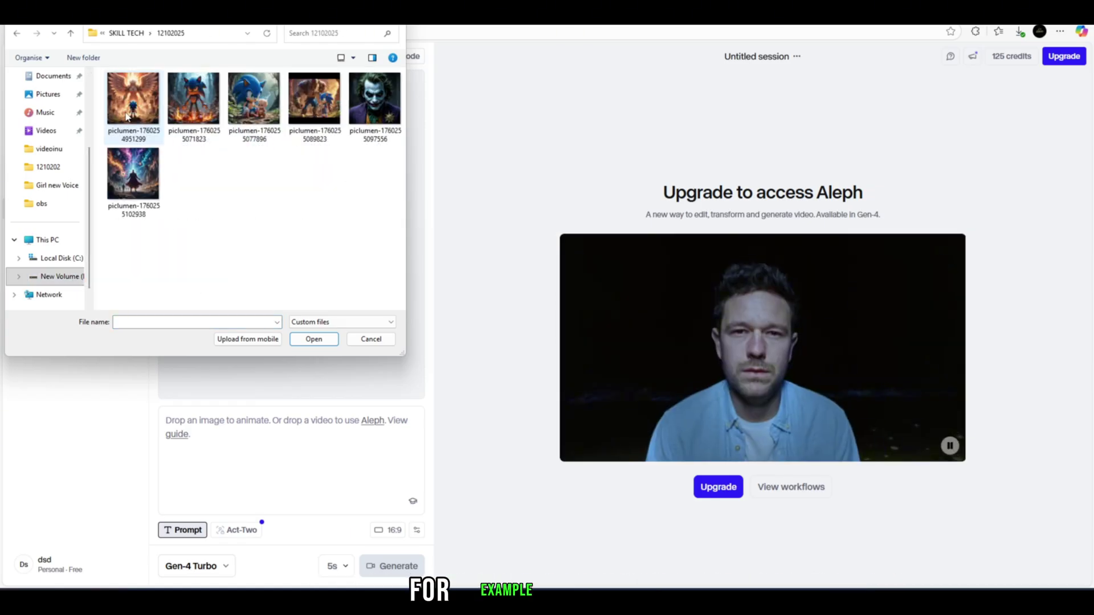
double_click(133, 101)
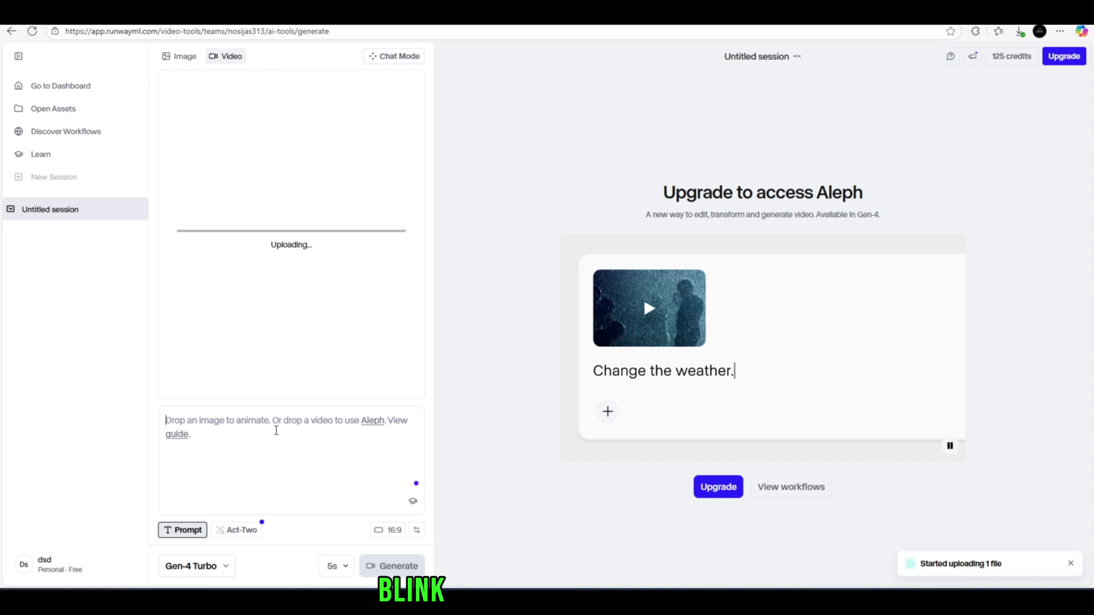
type("a")
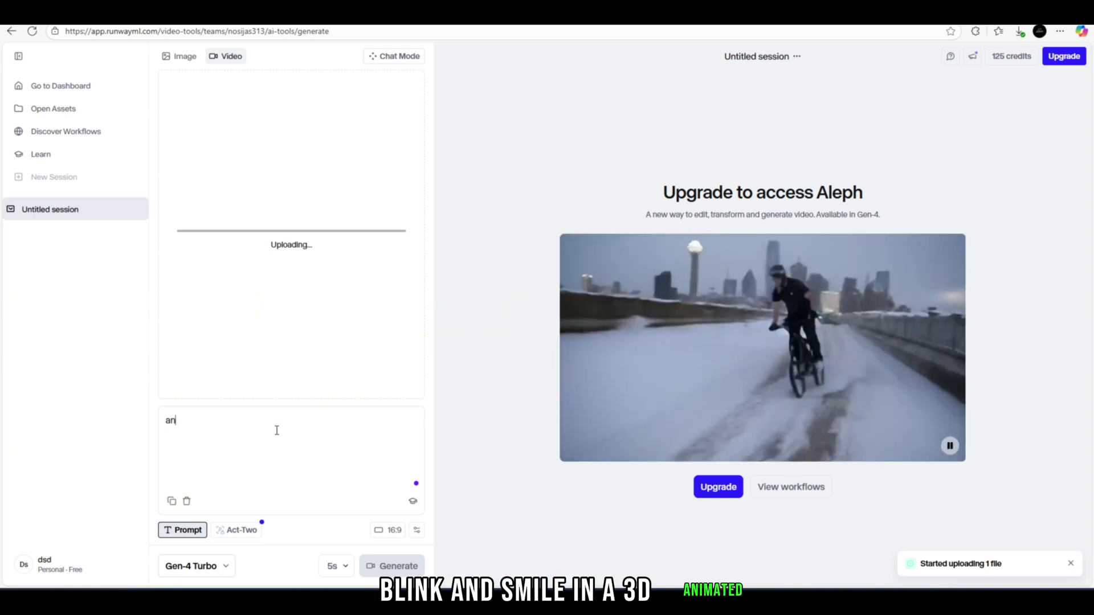
key("BackSpace")
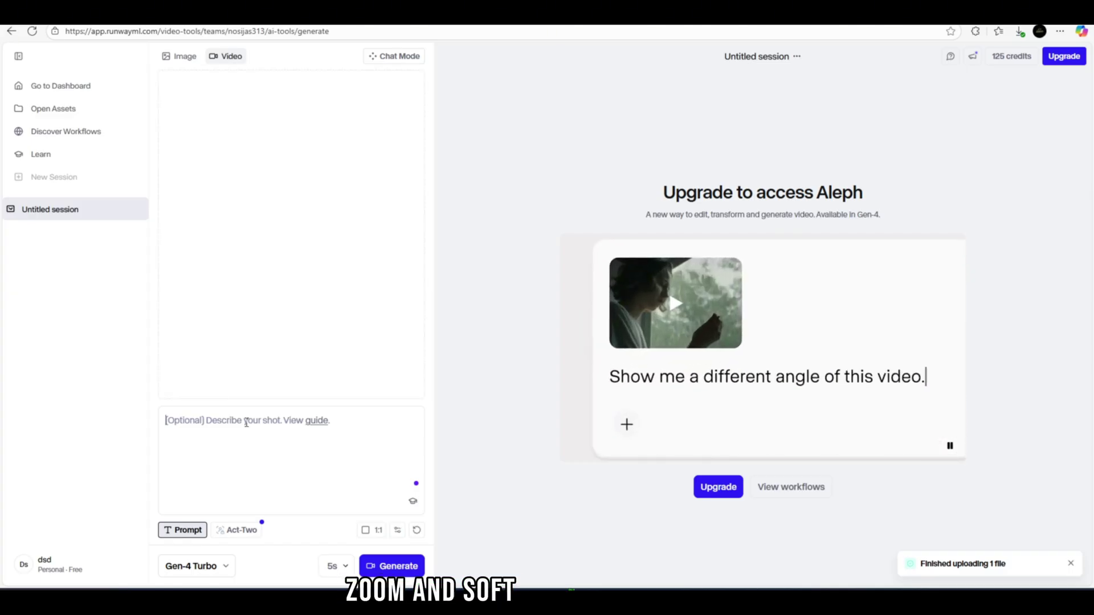
type("ani")
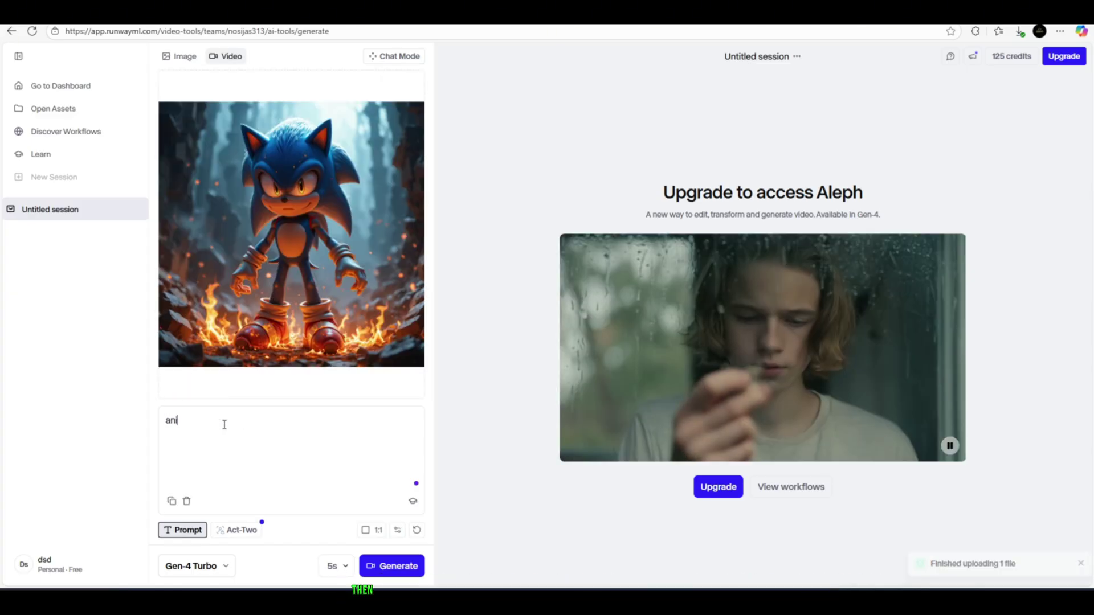
type("mate this pic")
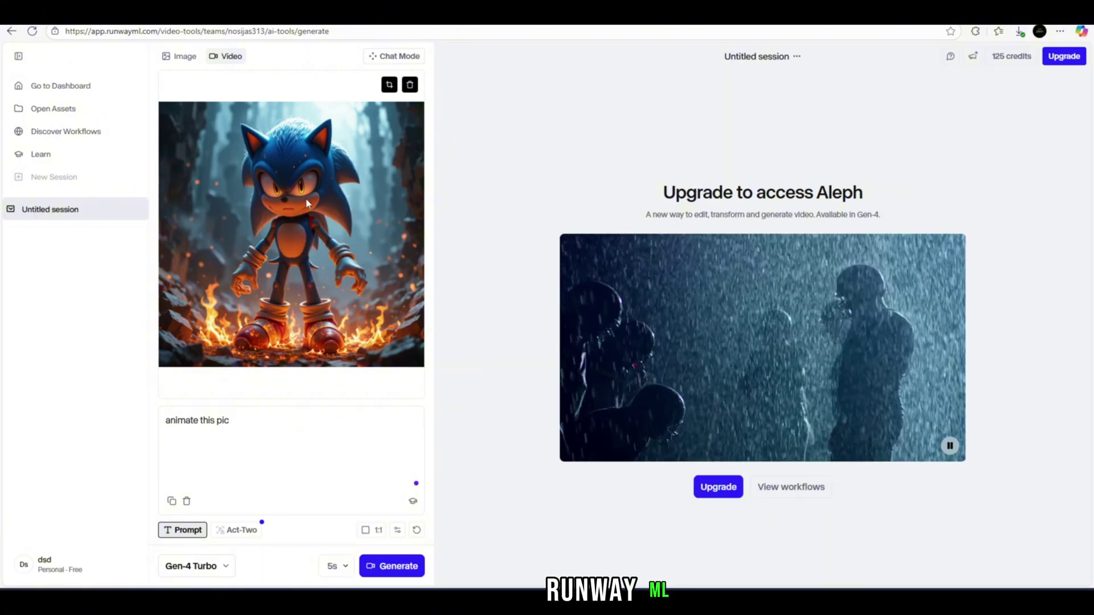
Generate the first video, then upload another image and generate the Sonic clip.
left_click(410, 84)
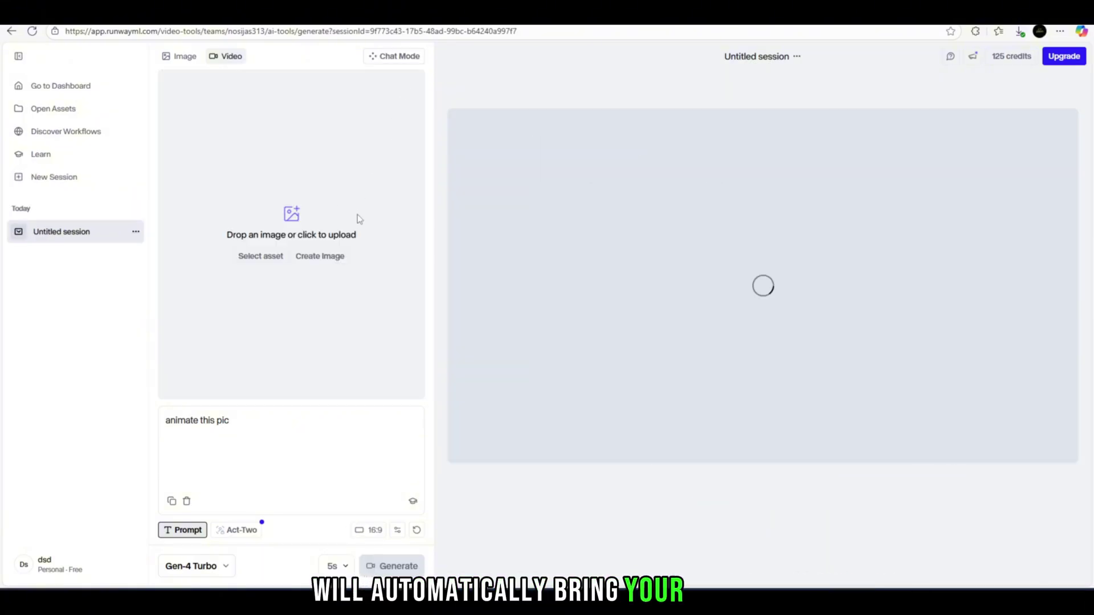
left_click(358, 218)
double_click(257, 103)
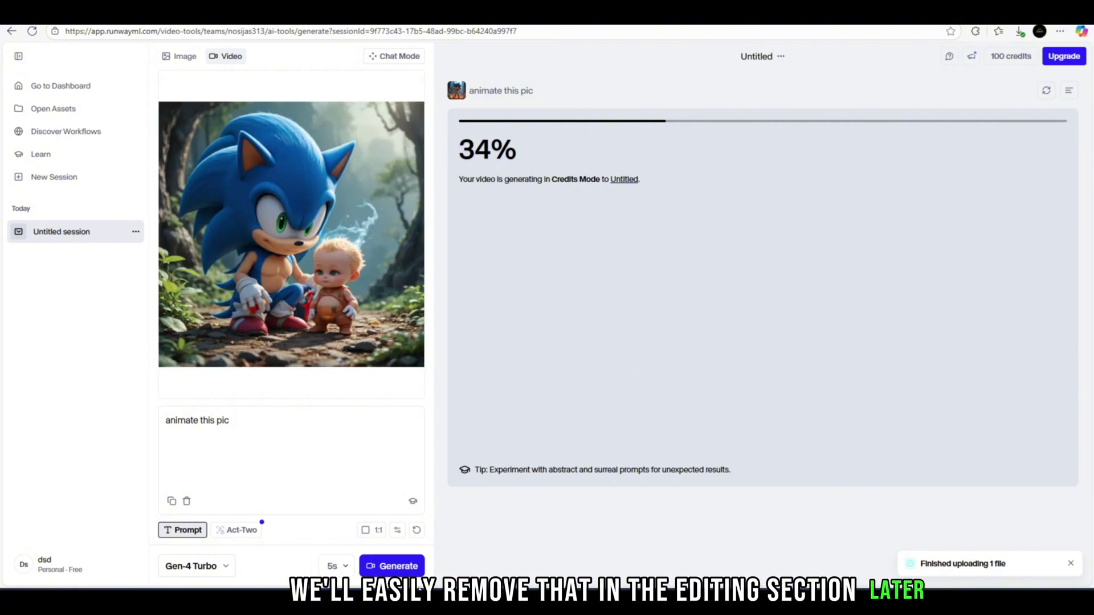
left_click(391, 565)
Upload the Joker image, generate its video, and clear it from the input.
left_click(360, 167)
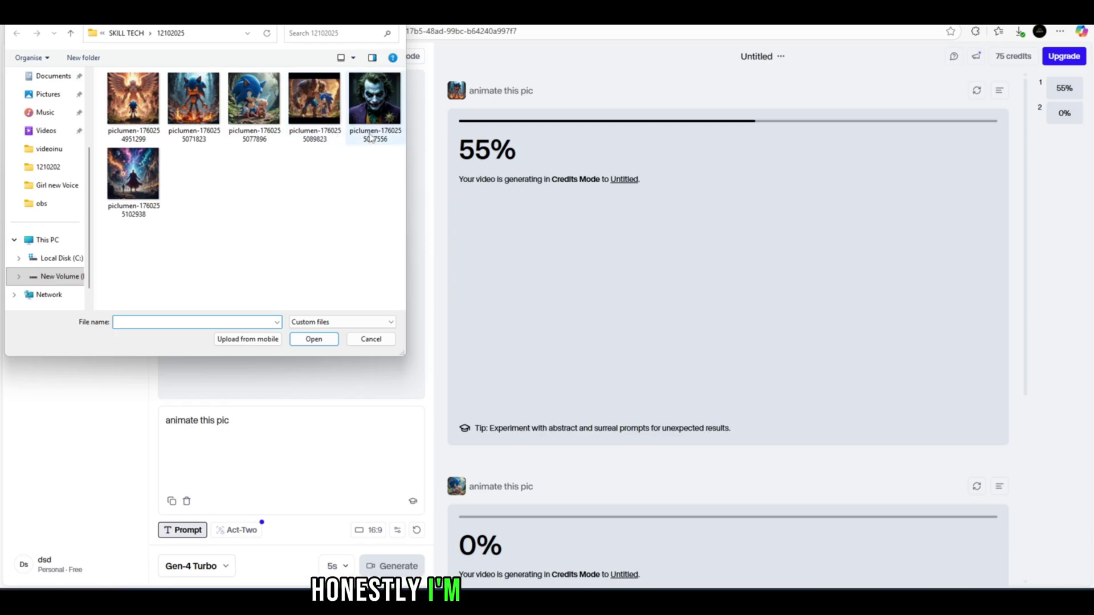
double_click(374, 103)
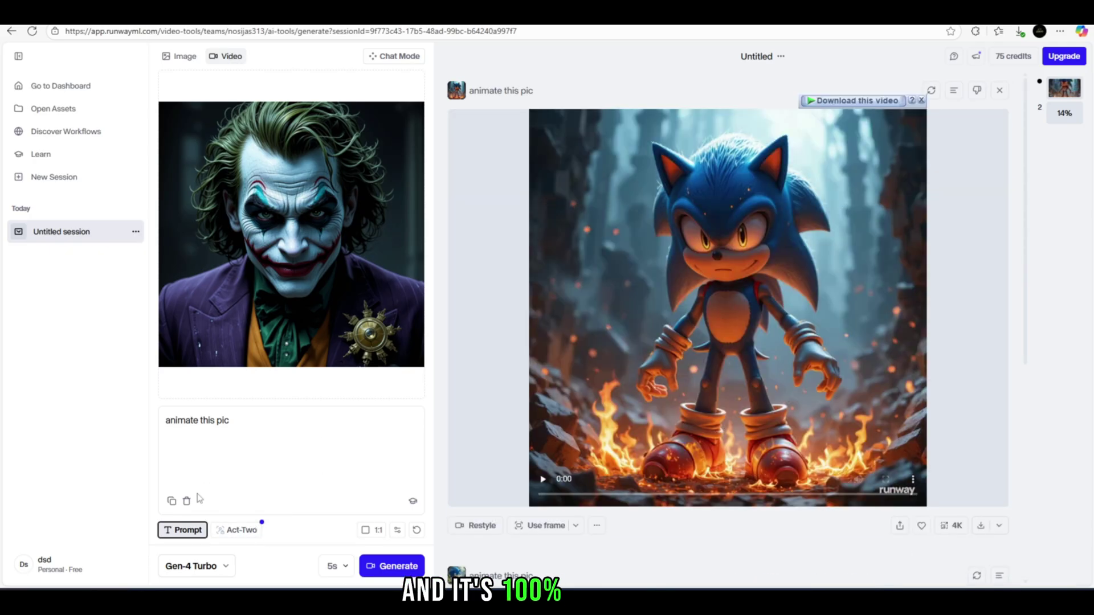
left_click(196, 532)
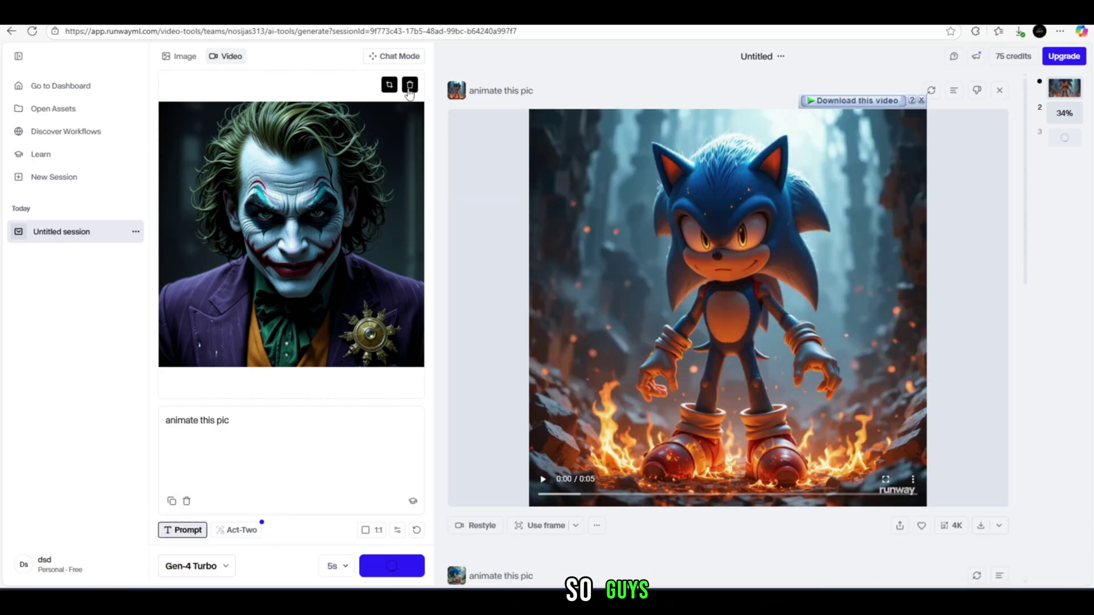
left_click(409, 86)
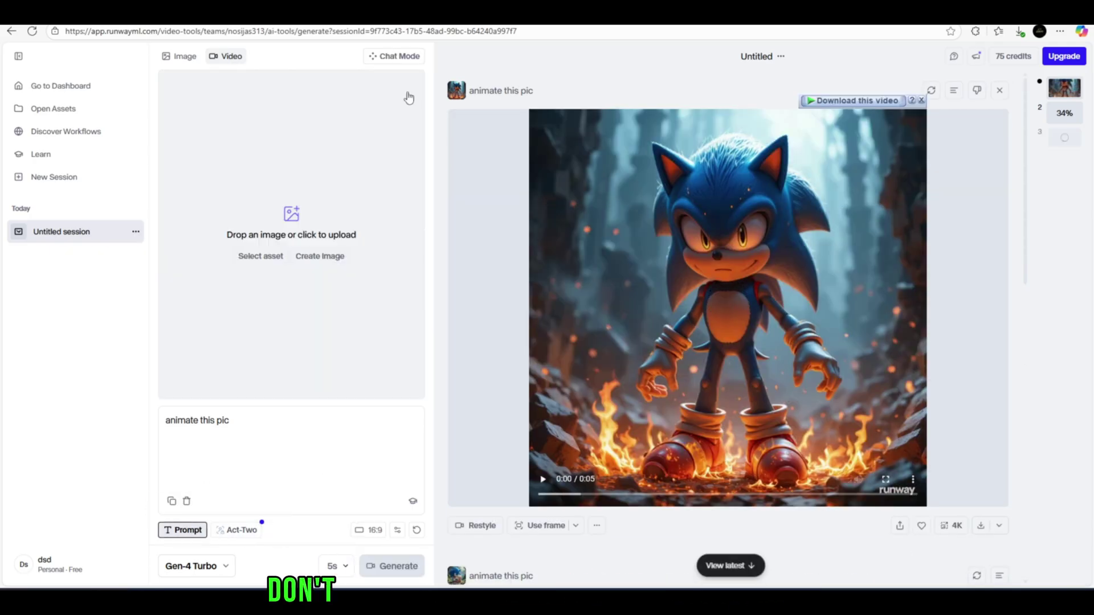
Upload the Sonic-and-warrior image, preview the Sonic clip, generate it, and load the next image.
left_click(356, 204)
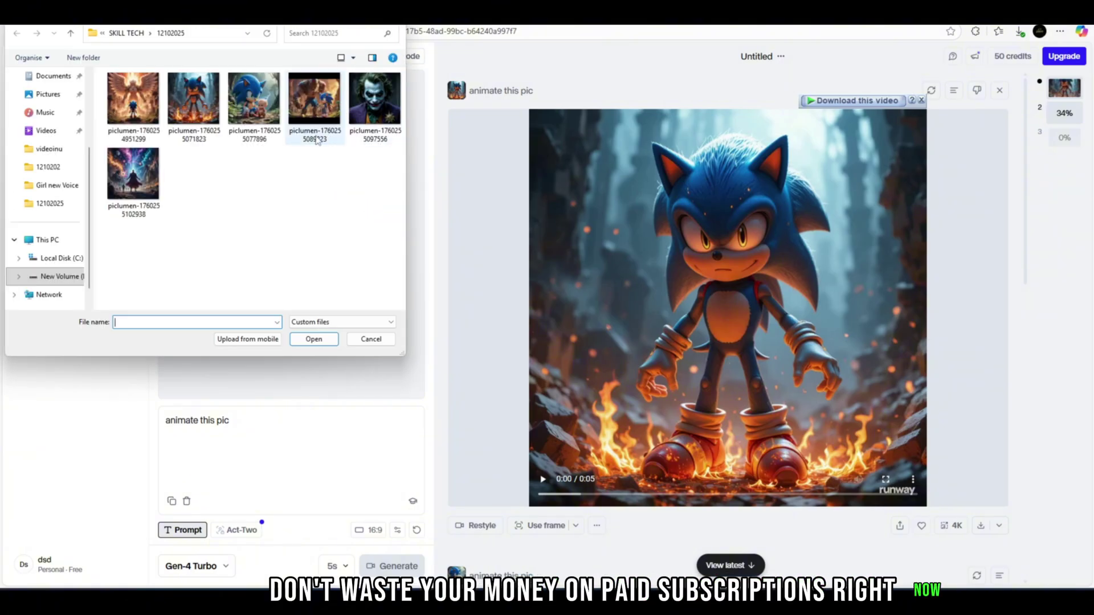
double_click(314, 108)
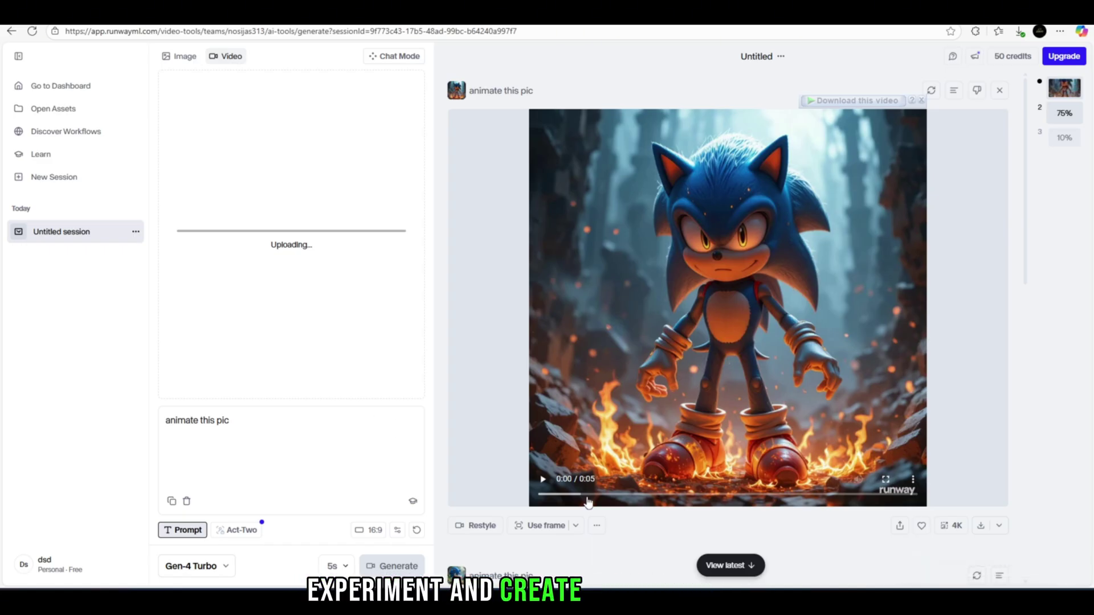
left_click(544, 481)
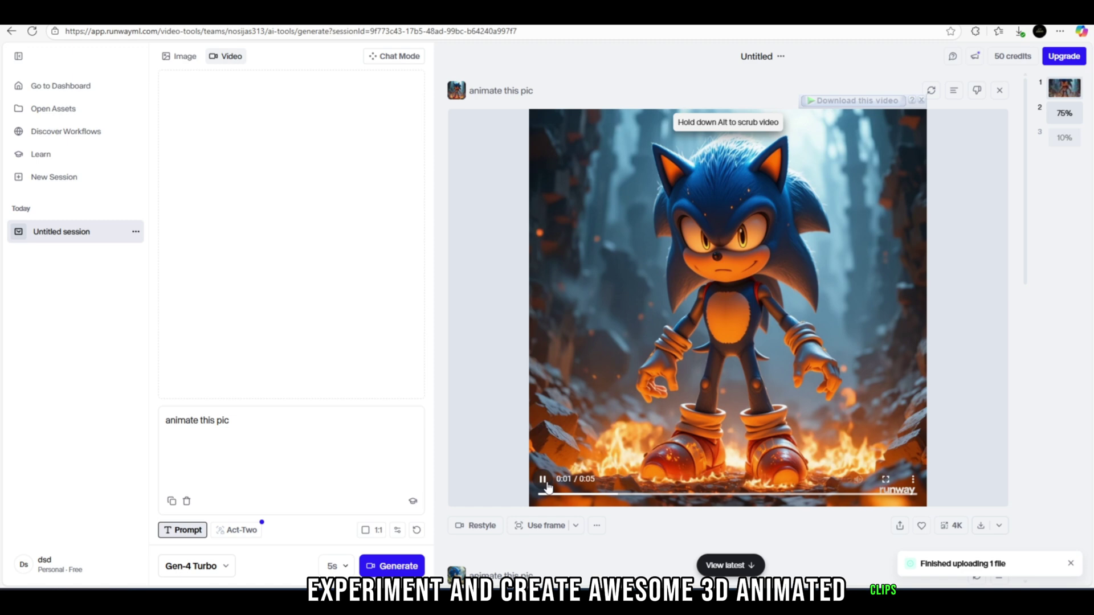
left_click(395, 566)
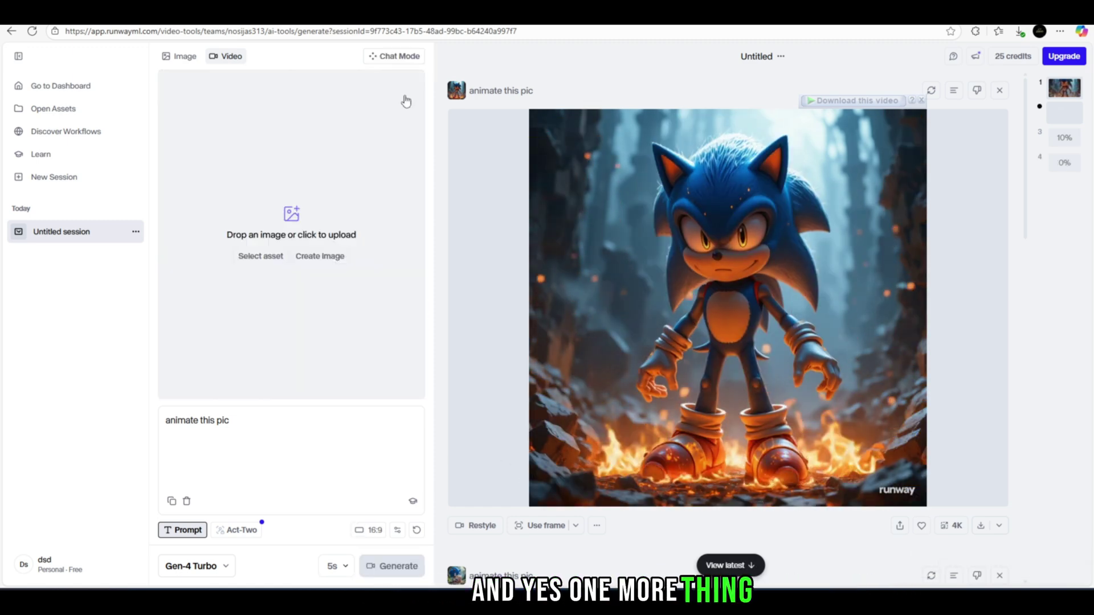
left_click(361, 201)
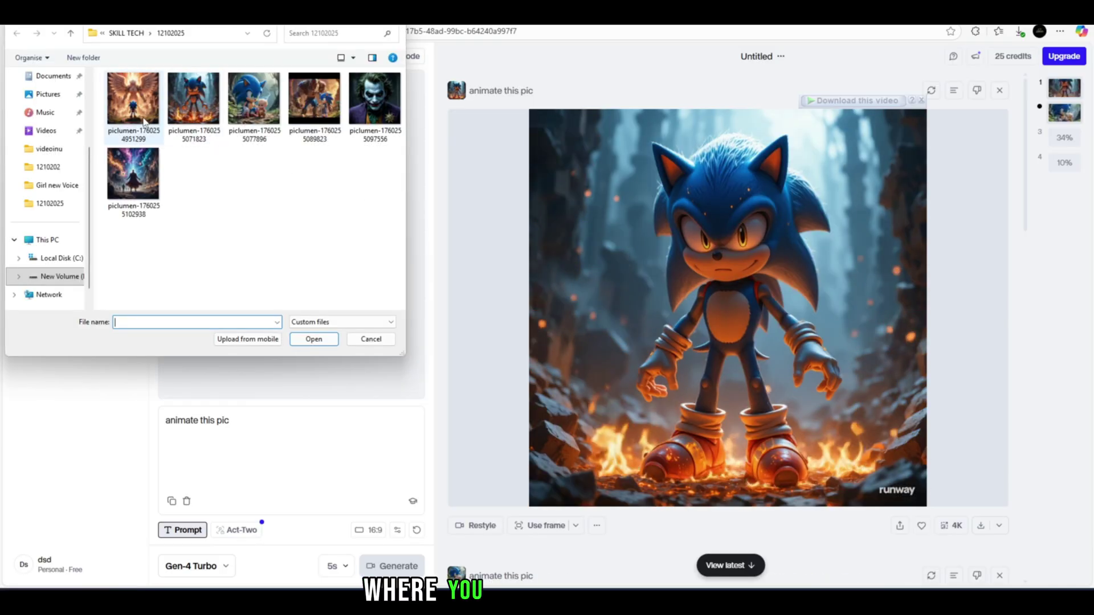
double_click(135, 180)
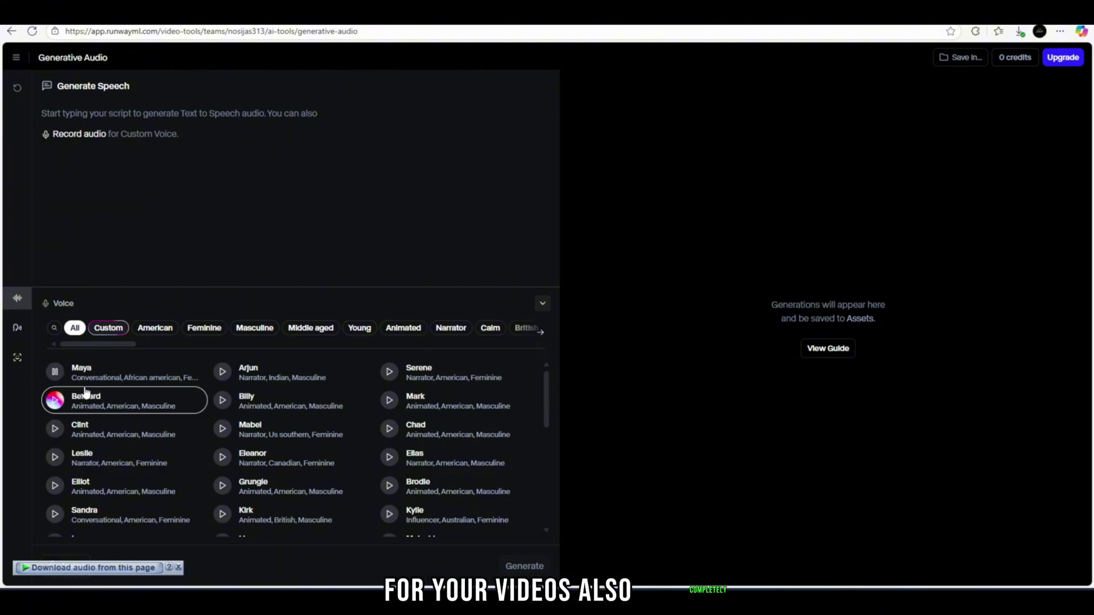
scroll(214, 445, "down", 5)
scroll(213, 444, "down", 3)
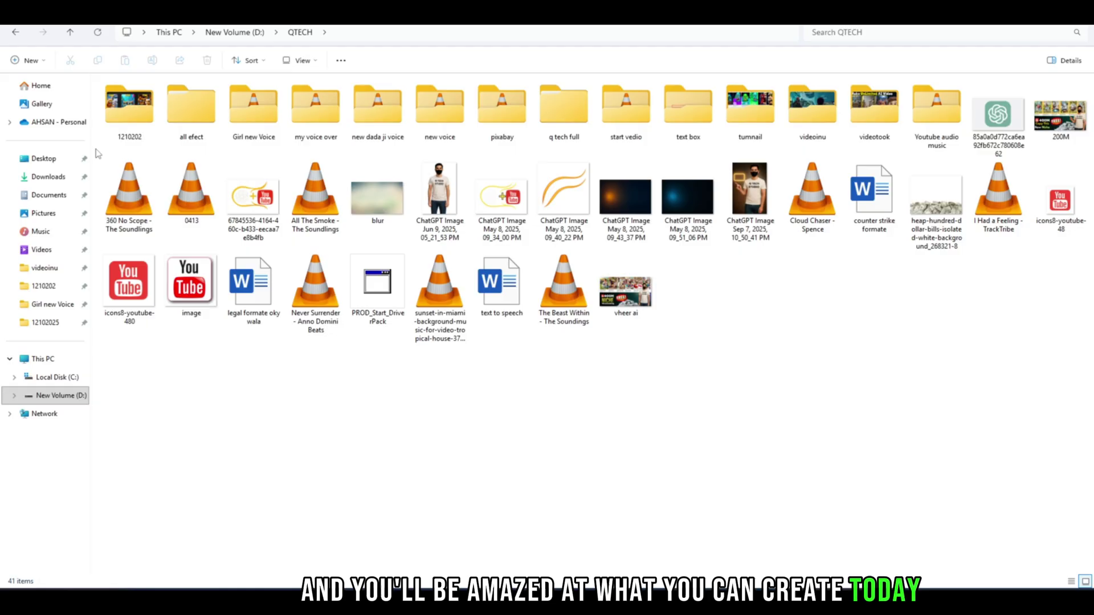
Open folder 1210202 in List view and drag its five Runway videos into Filmora.
double_click(128, 111)
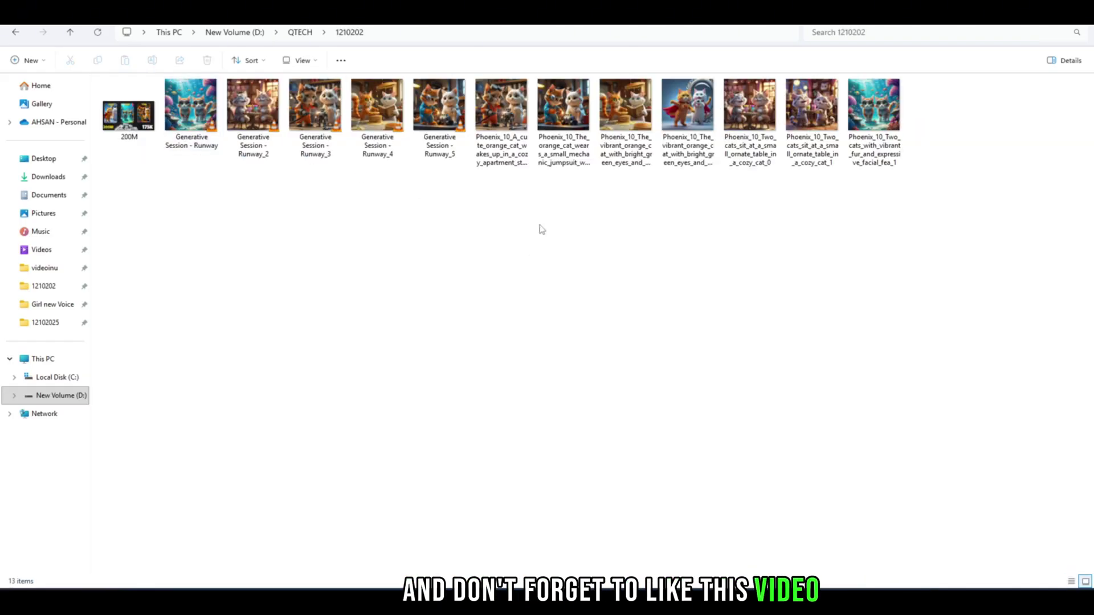
right_click(540, 229)
mouse_move(571, 237)
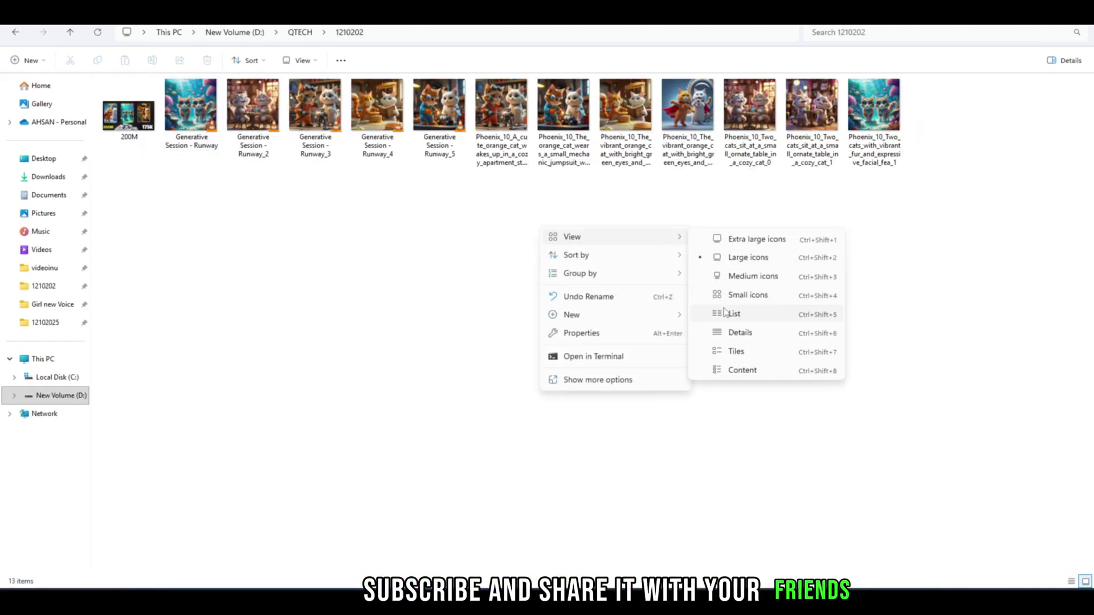
left_click(734, 313)
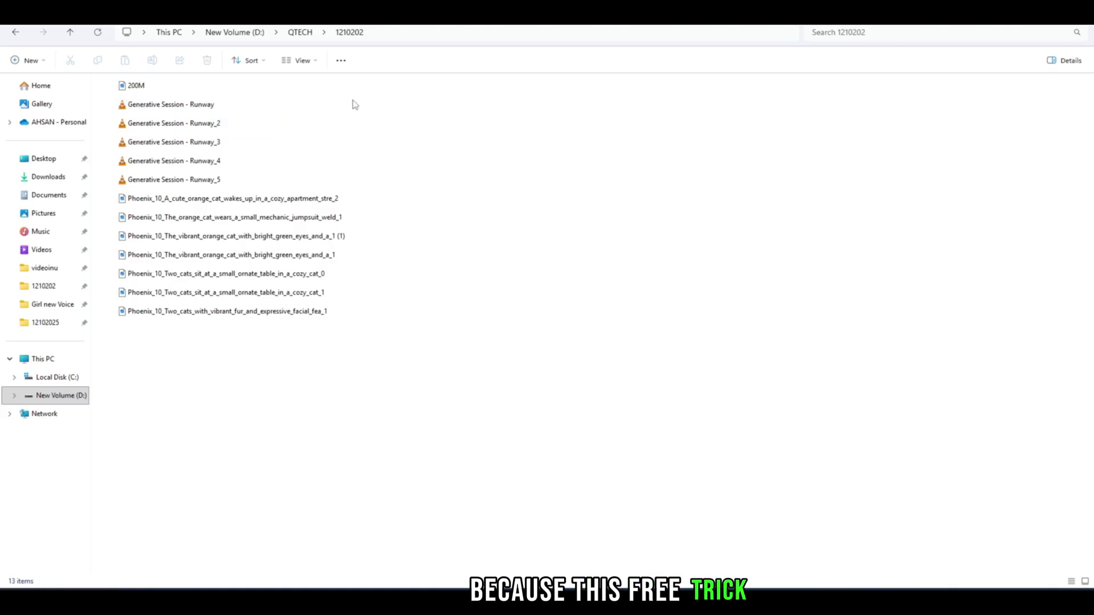
mouse_move(354, 104)
left_mouse_down()
mouse_move(256, 184)
mouse_move(535, 291)
mouse_move(117, 509)
left_mouse_up()
key("alt+Tab")
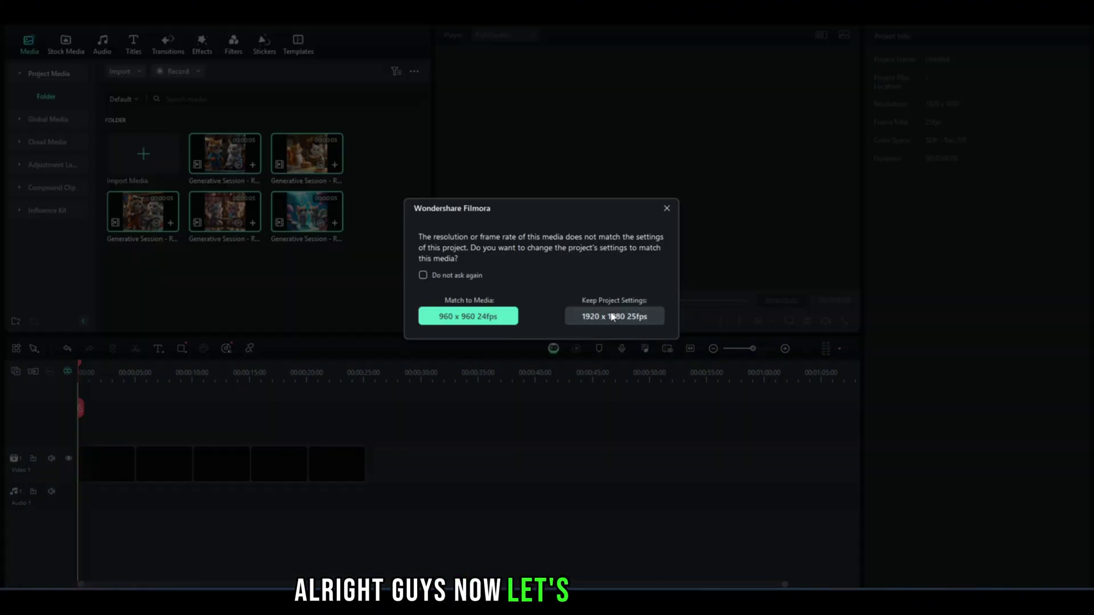
Keep the project settings, preview the clips, and delete all cat clips from the timeline.
left_click(614, 316)
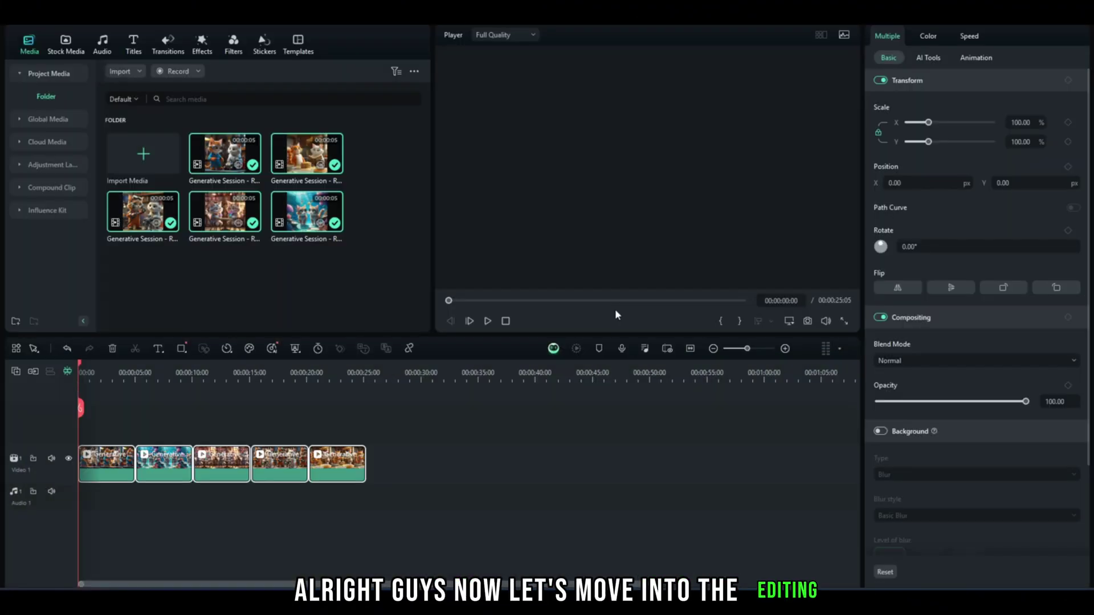
left_click(485, 322)
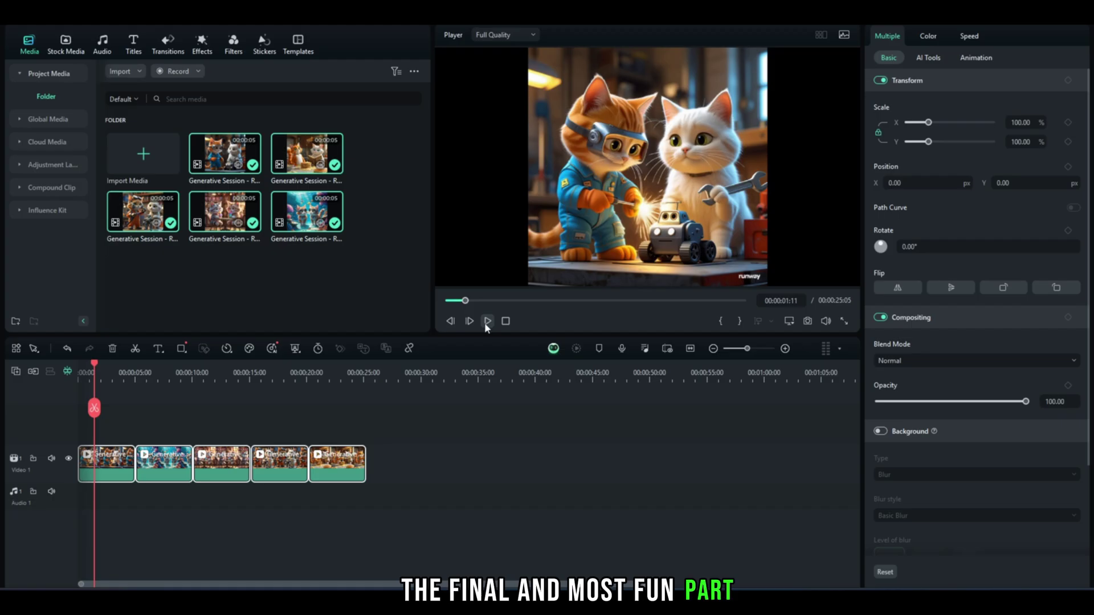
left_click_drag(447, 436, 109, 514)
key("Delete")
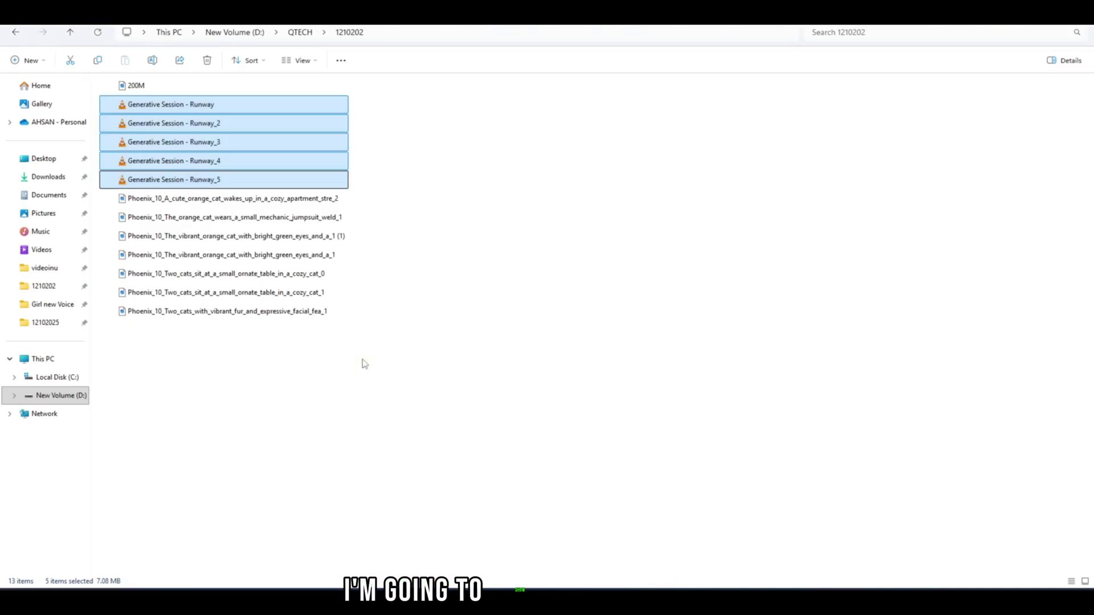
Clear the file selection, go up to the QTECH folder, and return to Filmora.
left_click(407, 376)
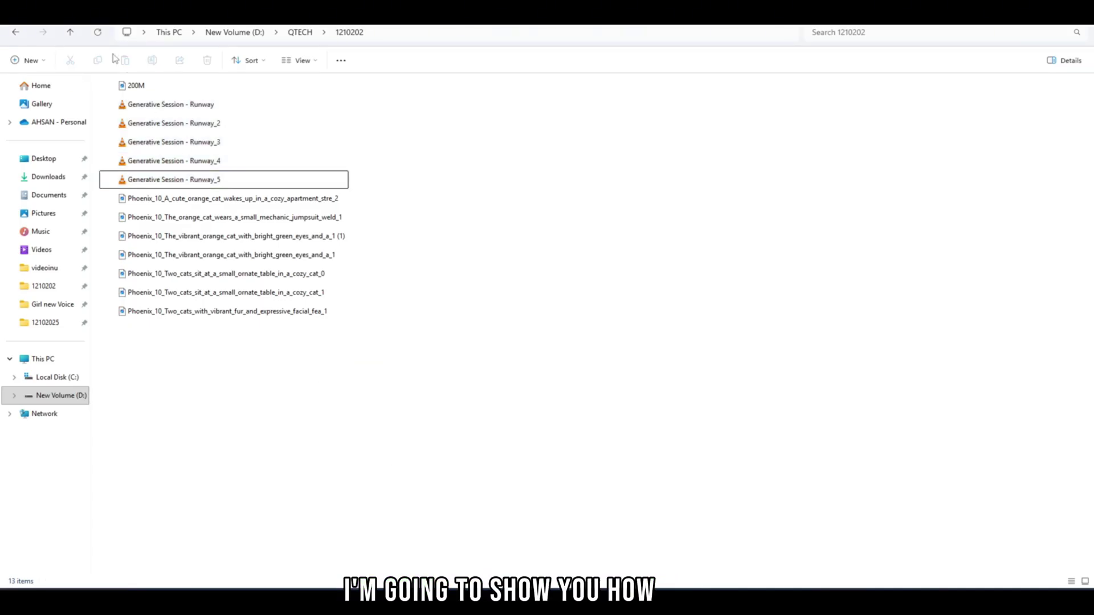
left_click(70, 33)
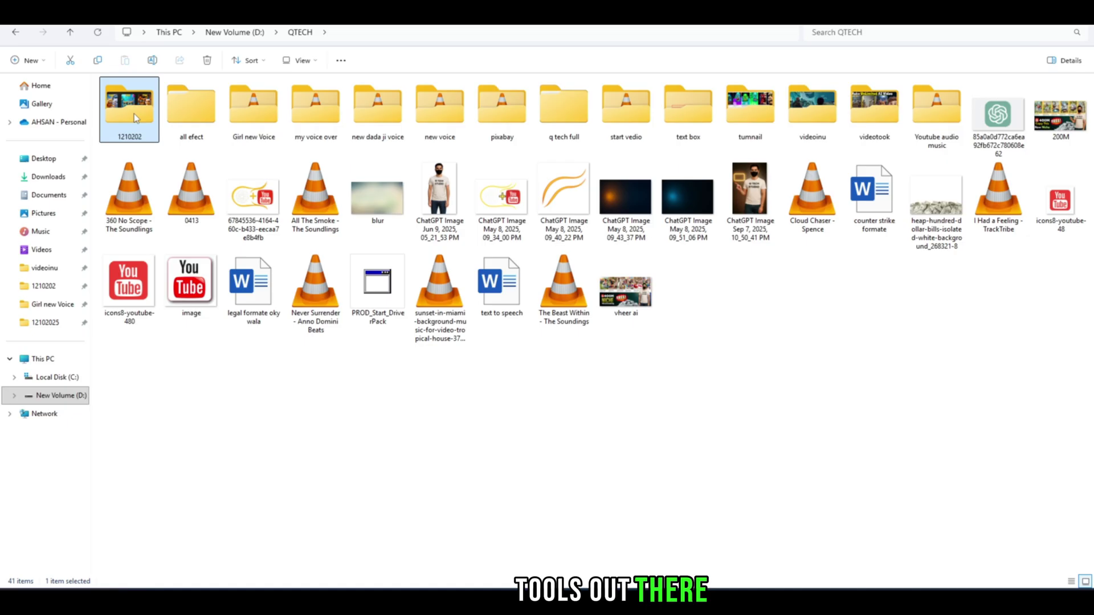
key("alt+Tab")
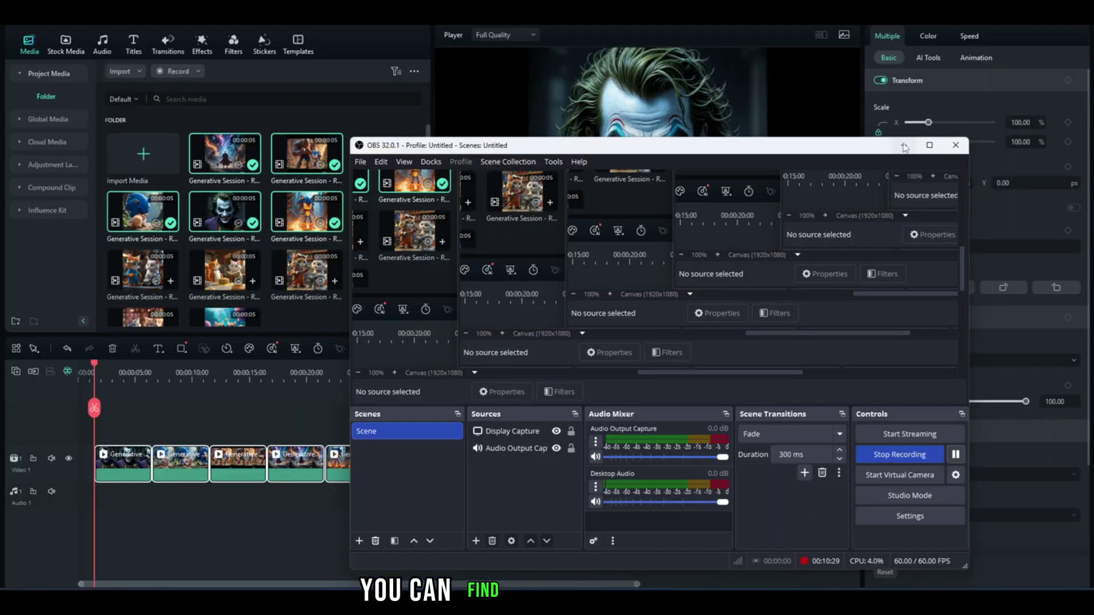
Select all five timeline clips, set Transform Scale to 117%, and check a later clip.
left_click(904, 145)
left_click_drag(417, 437, 121, 494)
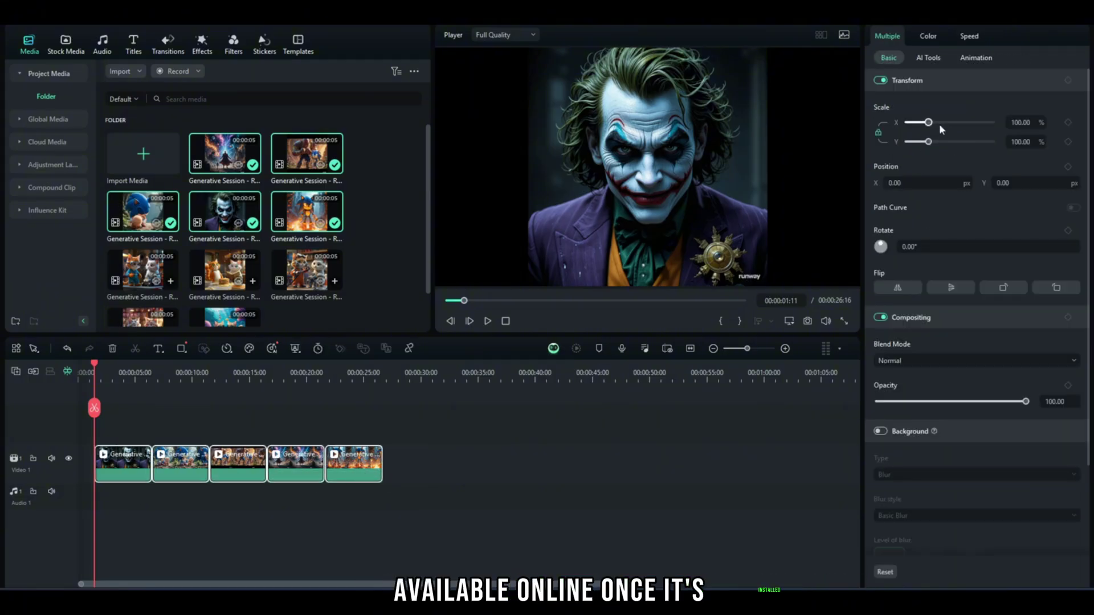
left_click_drag(928, 123, 933, 122)
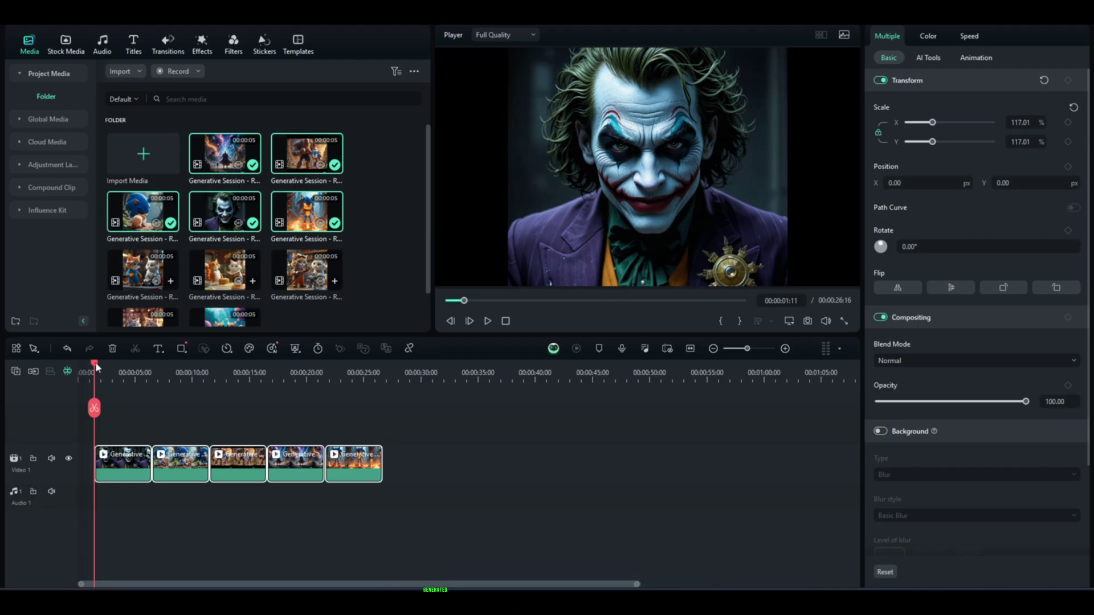
mouse_move(95, 368)
left_mouse_down()
mouse_move(219, 373)
mouse_move(274, 409)
mouse_move(383, 412)
left_mouse_up()
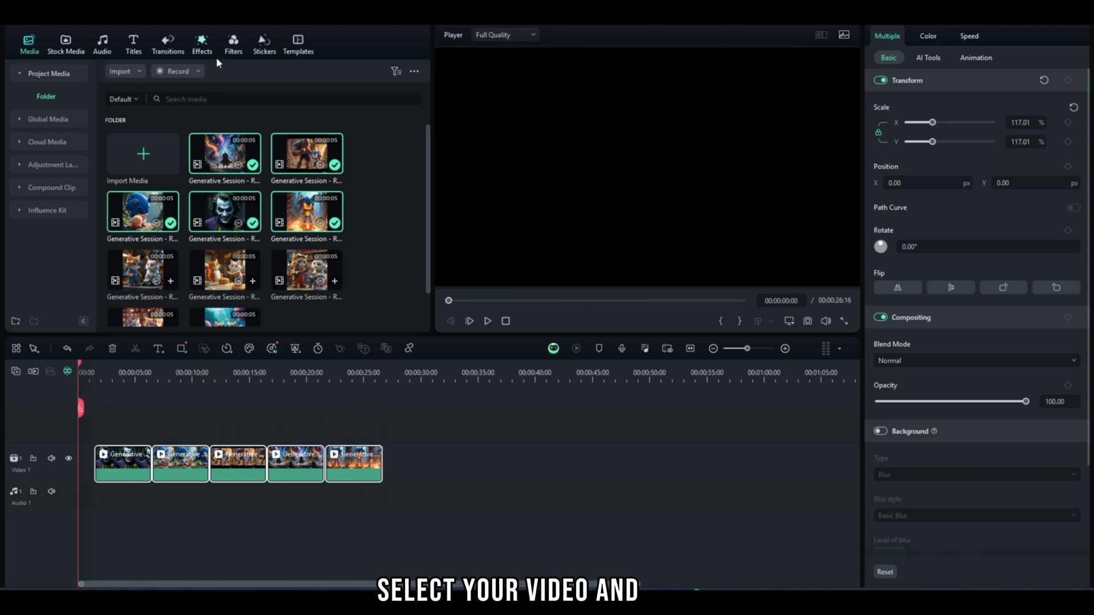
Open the Effects tab in Filmora's top panel.
left_click(202, 43)
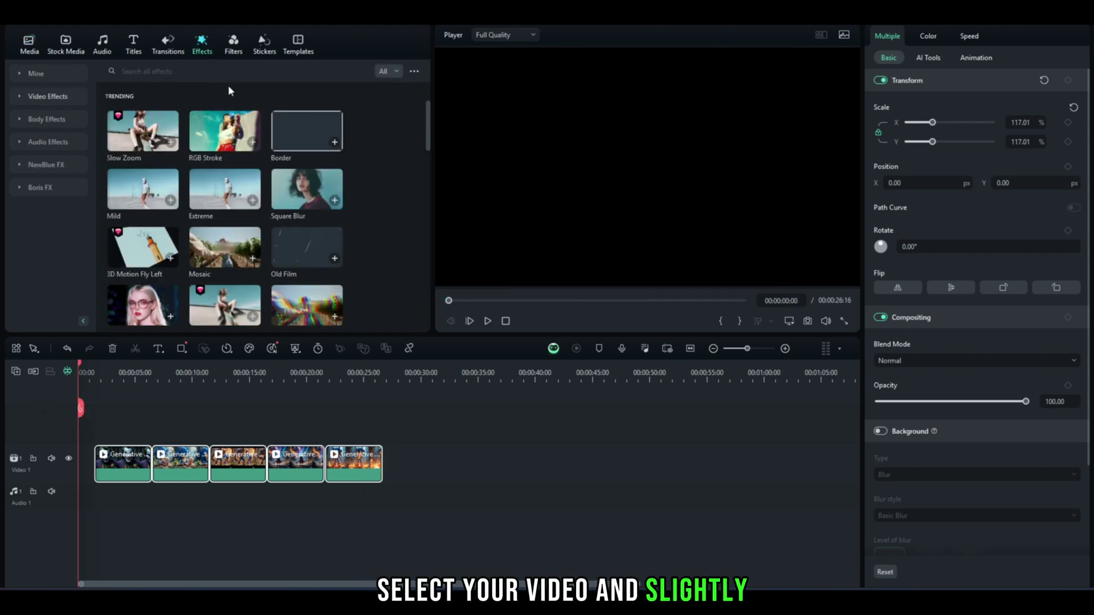
scroll(269, 152, "down", 5)
scroll(269, 152, "down", 3)
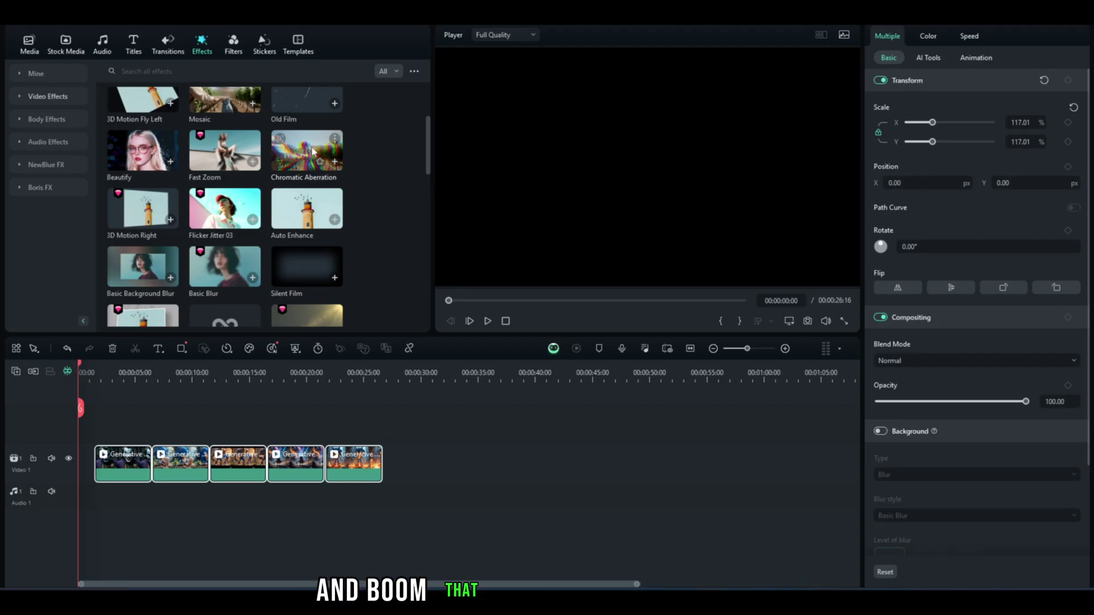
scroll(315, 152, "down", 3)
scroll(314, 152, "down", 3)
scroll(321, 152, "down", 2)
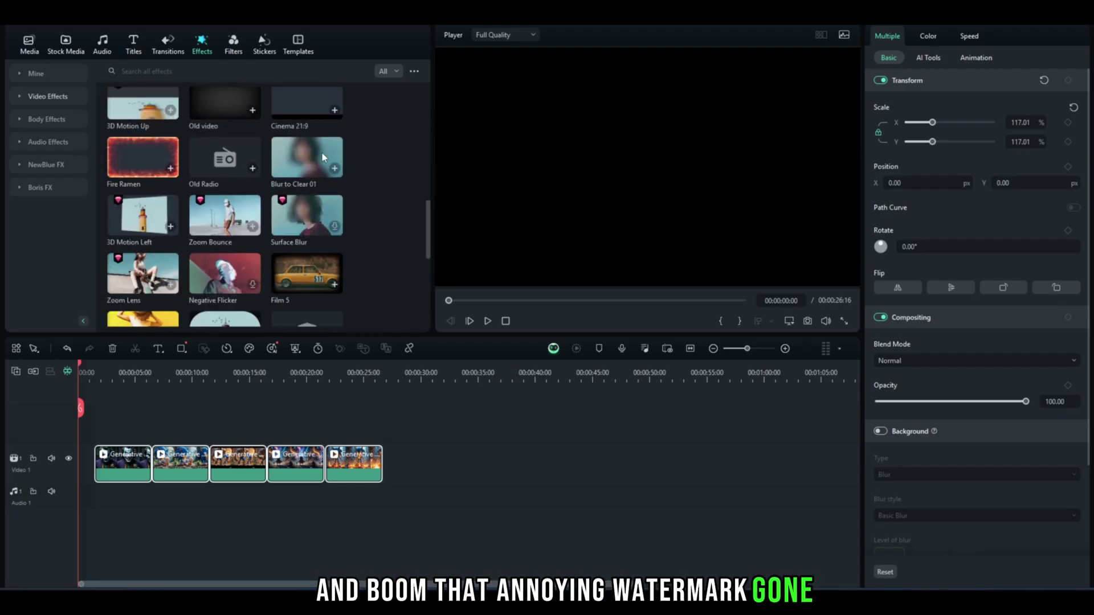
scroll(321, 152, "down", 3)
scroll(322, 153, "down", 3)
scroll(344, 182, "up", 3)
scroll(345, 181, "up", 3)
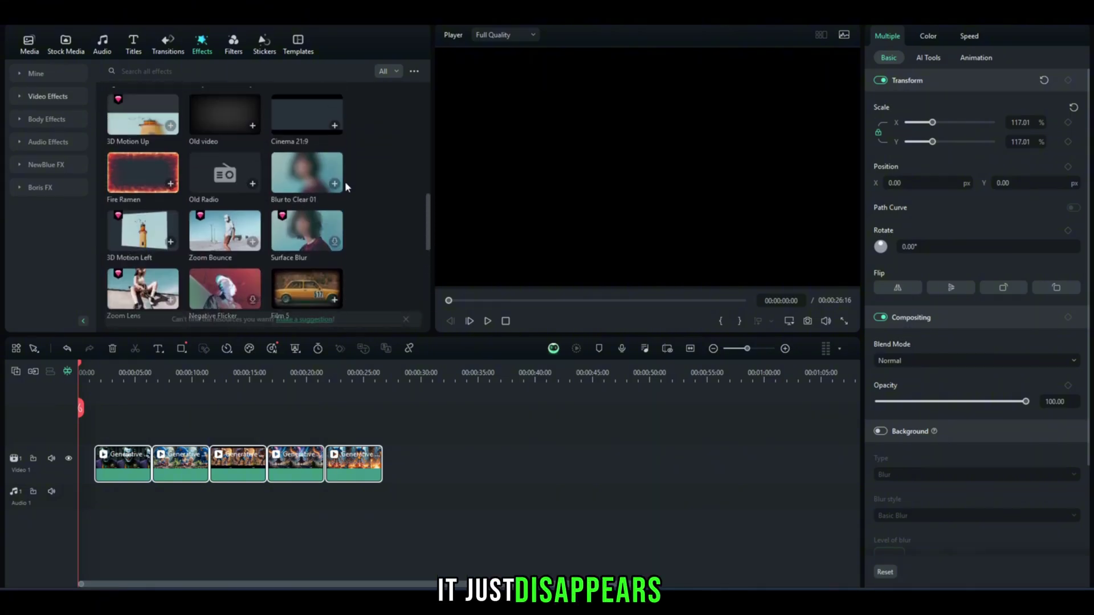
scroll(344, 182, "down", 3)
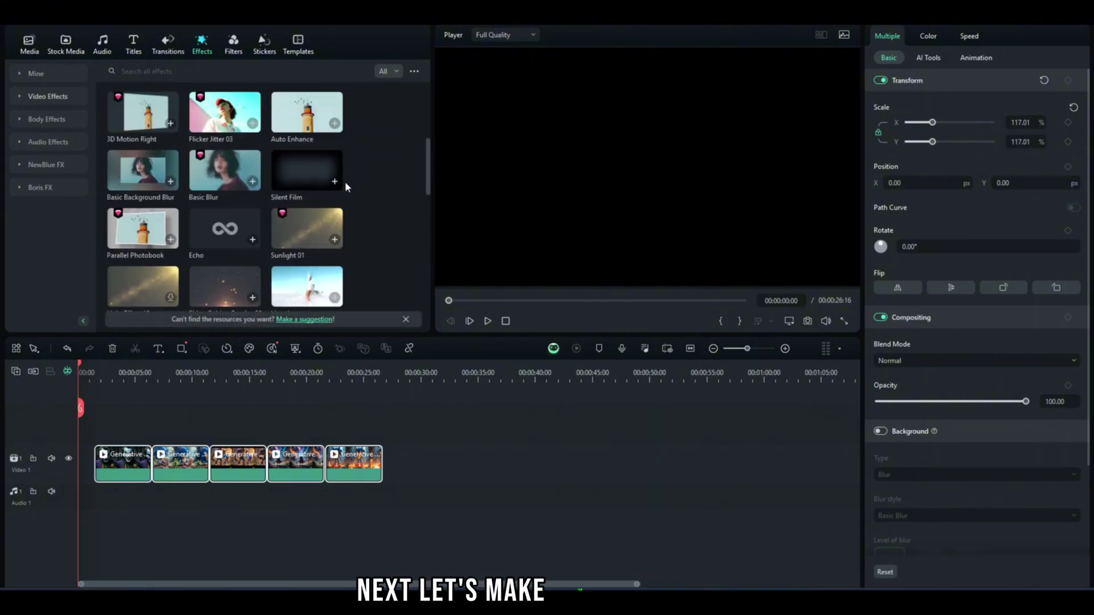
scroll(344, 181, "up", 3)
scroll(345, 182, "up", 3)
scroll(344, 181, "up", 3)
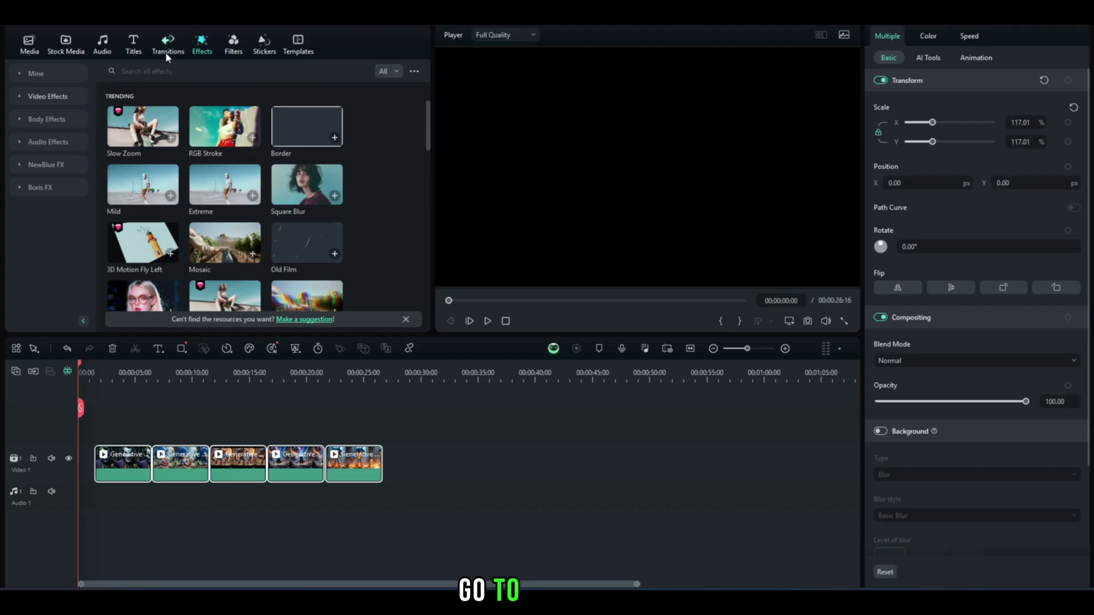
Browse the transitions library and move the five character clips to the timeline start.
left_click(167, 47)
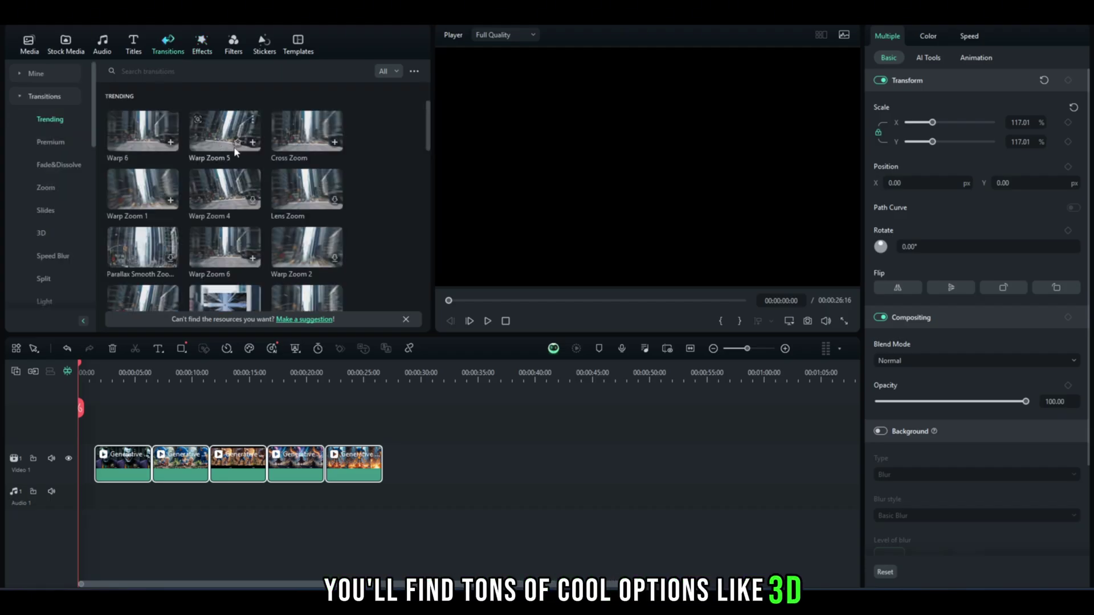
scroll(235, 152, "down", 3)
scroll(260, 148, "down", 3)
scroll(259, 149, "down", 3)
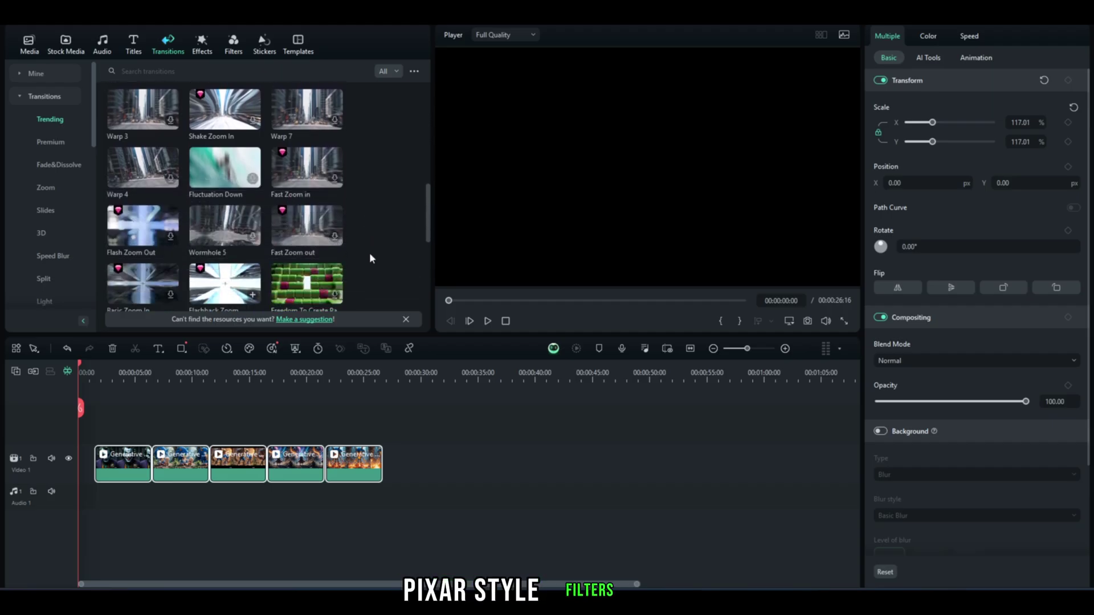
scroll(369, 252, "down", 2)
scroll(368, 248, "down", 2)
scroll(367, 246, "up", 2)
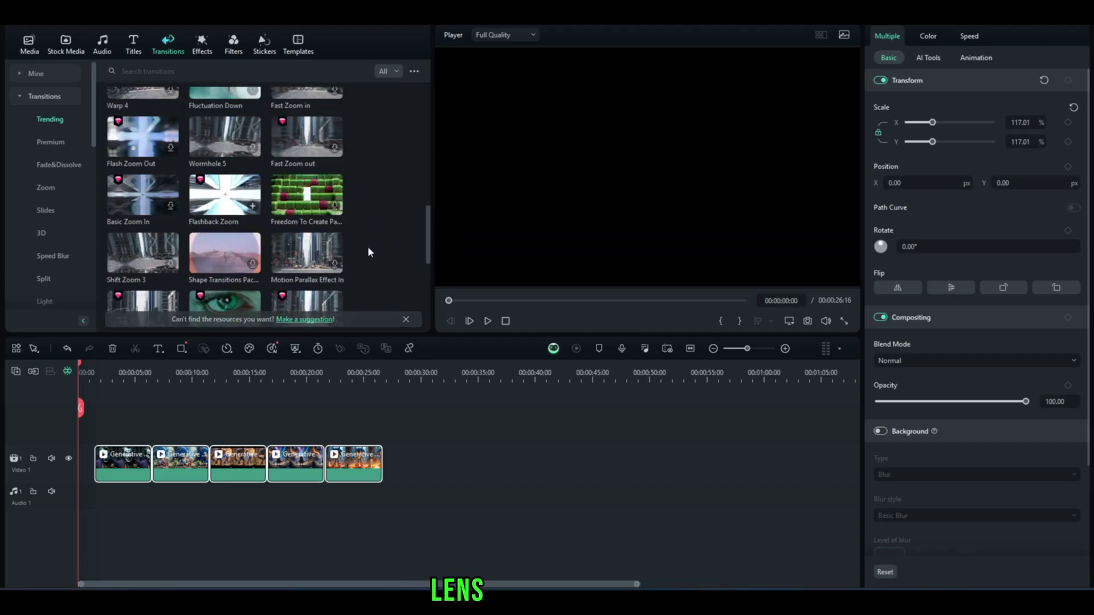
scroll(368, 247, "up", 3)
scroll(367, 245, "up", 3)
scroll(366, 245, "up", 3)
scroll(367, 245, "up", 2)
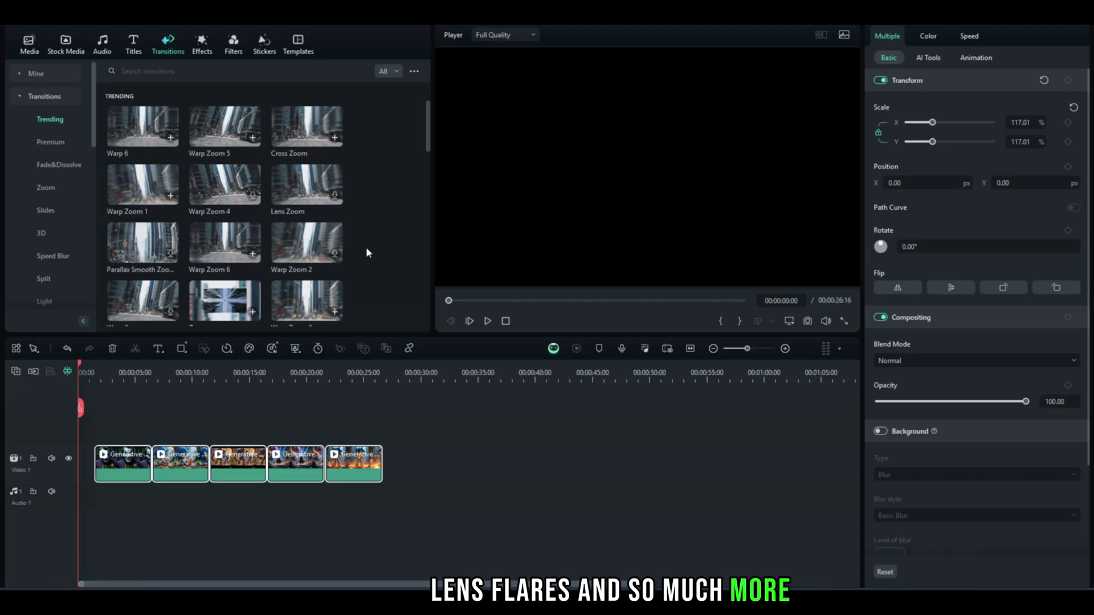
left_click_drag(120, 464, 103, 466)
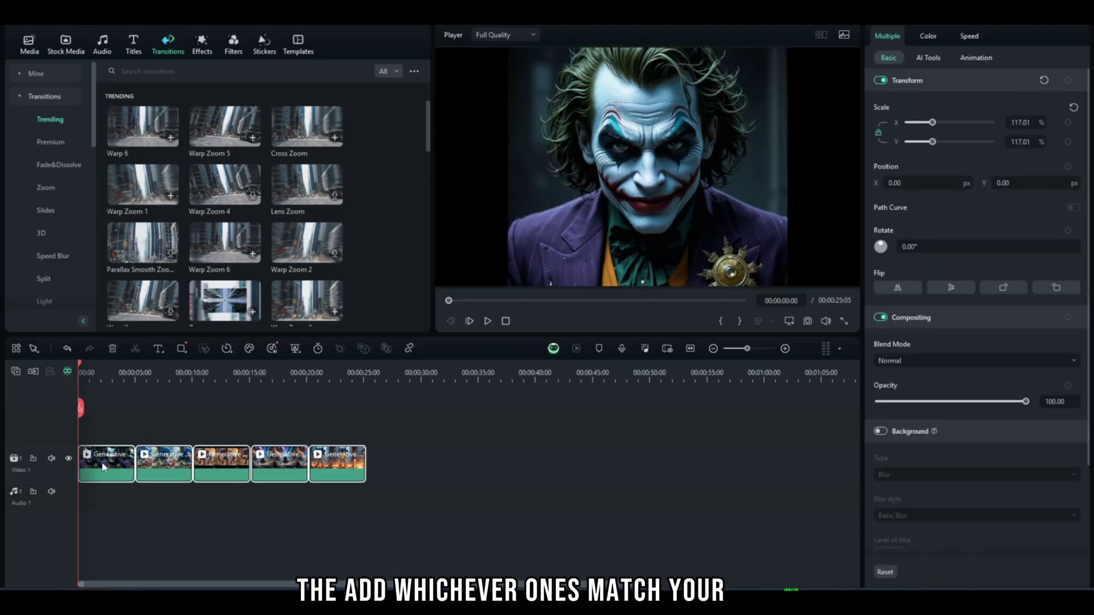
scroll(225, 195, "down", 3)
scroll(224, 195, "down", 3)
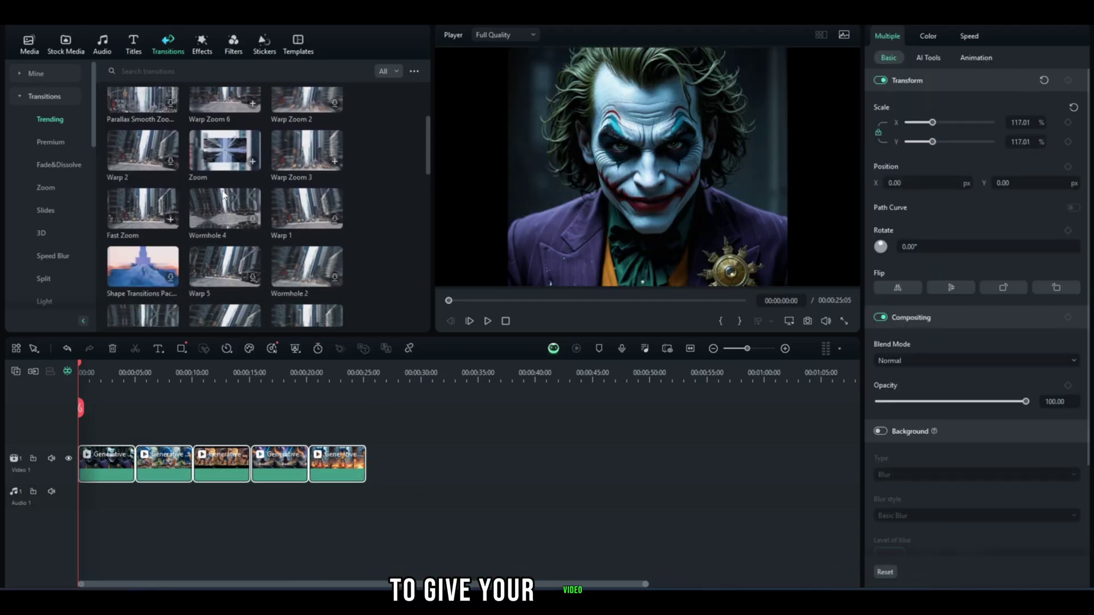
scroll(224, 195, "down", 3)
scroll(225, 195, "down", 2)
scroll(224, 194, "down", 3)
scroll(225, 195, "down", 3)
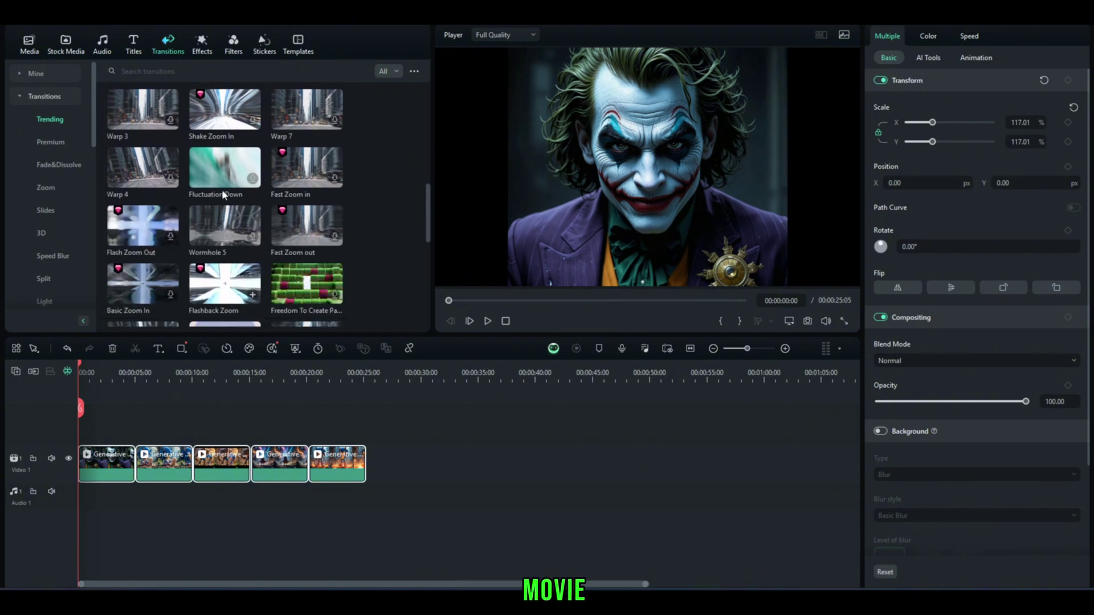
scroll(222, 191, "down", 3)
scroll(222, 190, "down", 2)
scroll(222, 190, "down", 2)
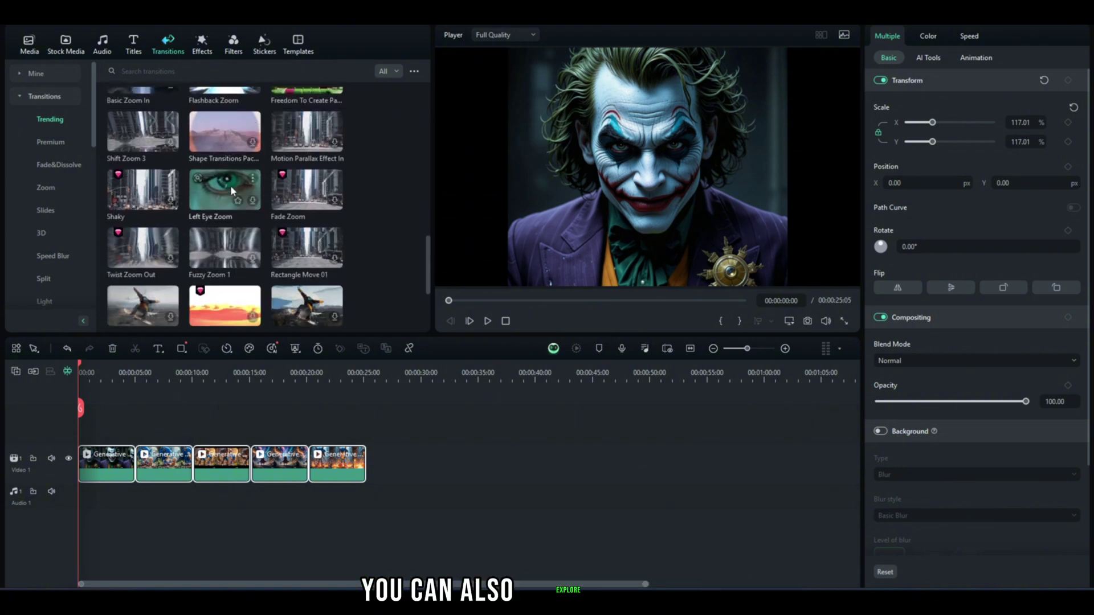
scroll(229, 185, "down", 2)
scroll(233, 185, "up", 6)
scroll(250, 192, "up", 3)
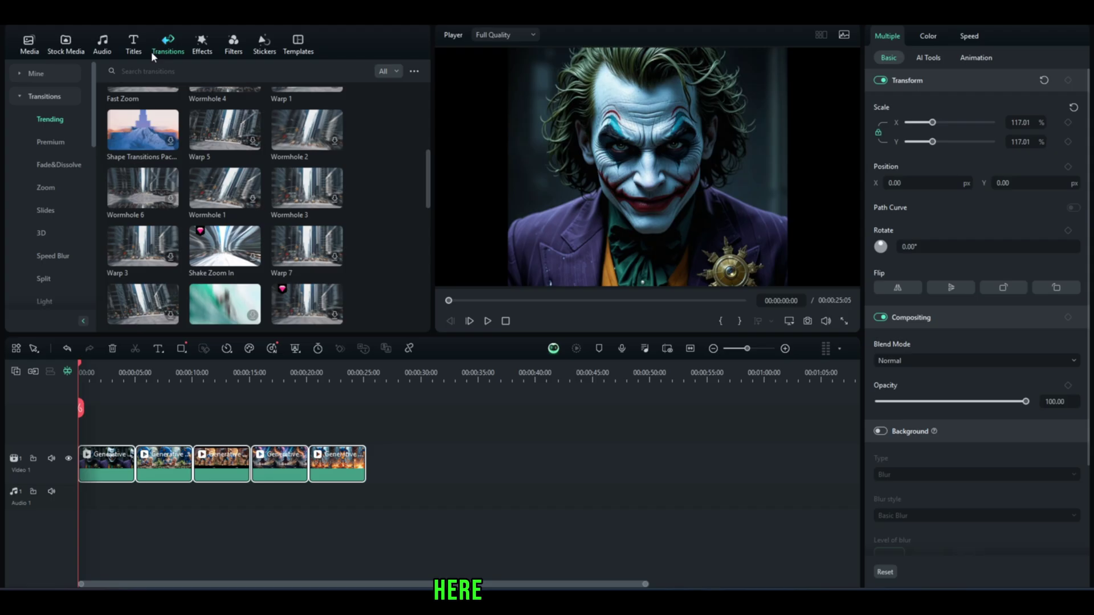
left_click(137, 45)
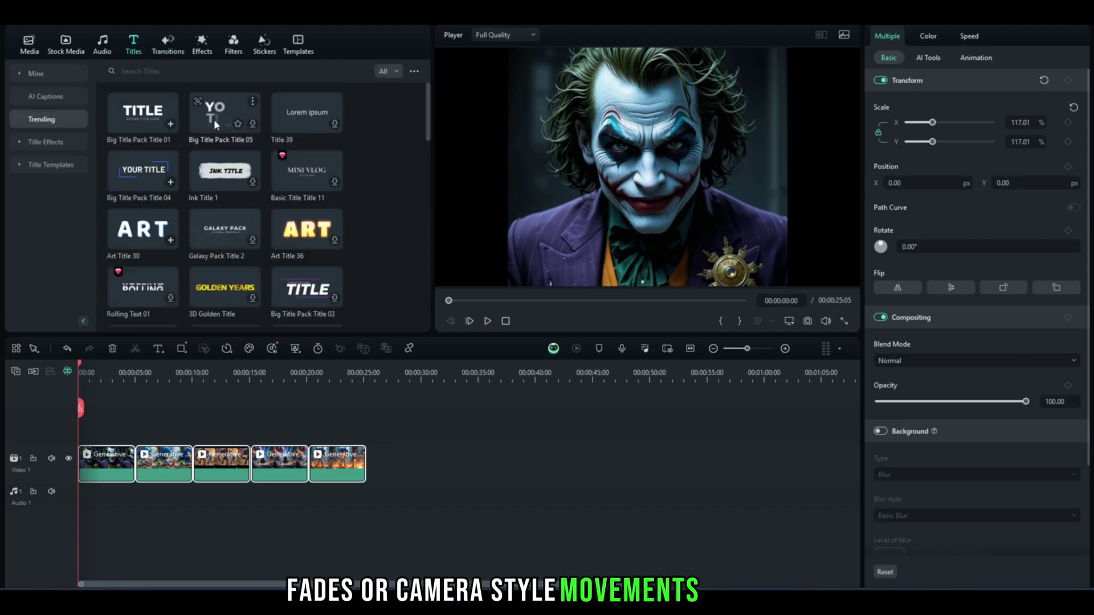
left_click_drag(221, 260, 102, 420)
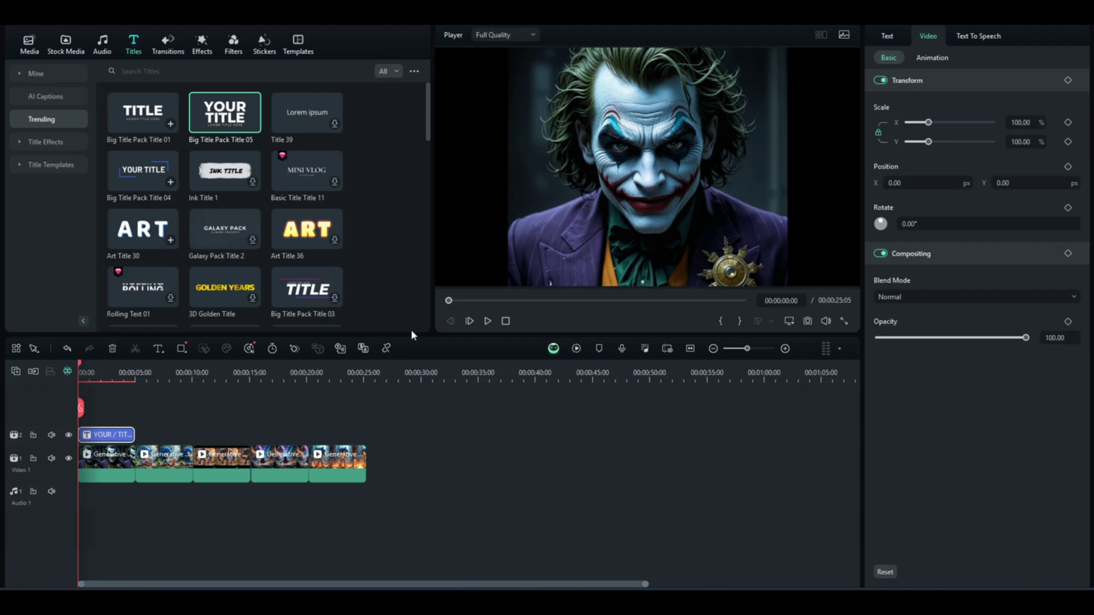
left_click(487, 321)
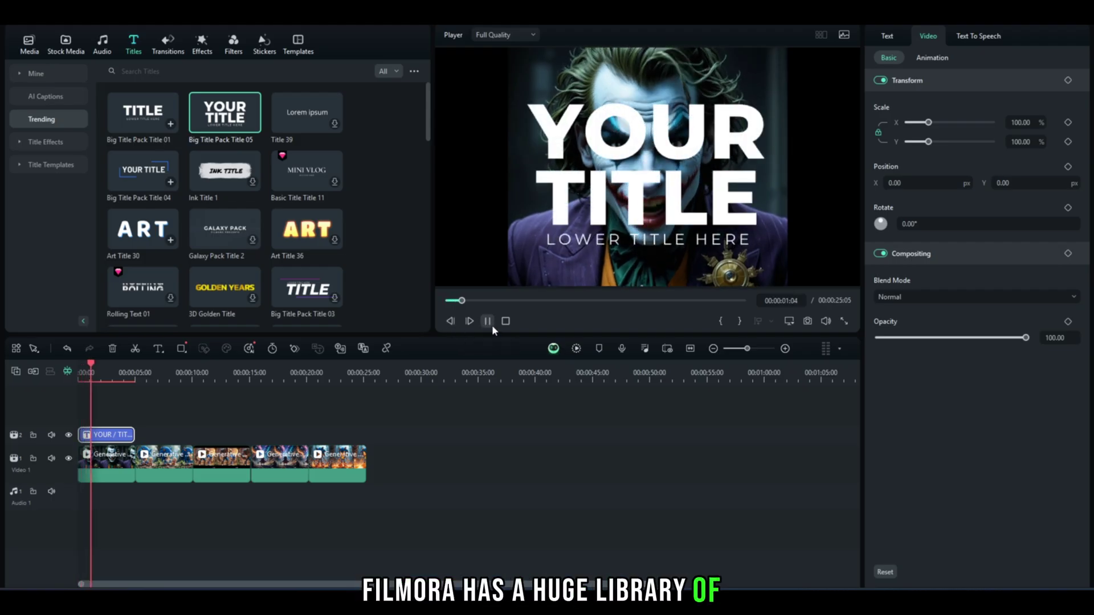
left_click_drag(102, 434, 97, 440)
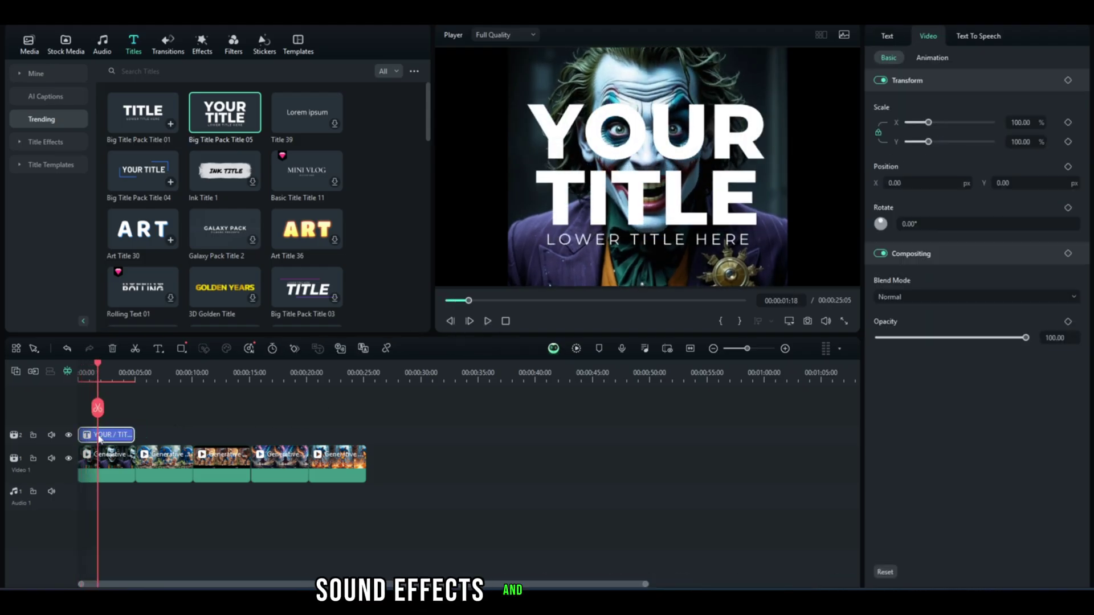
key("Delete")
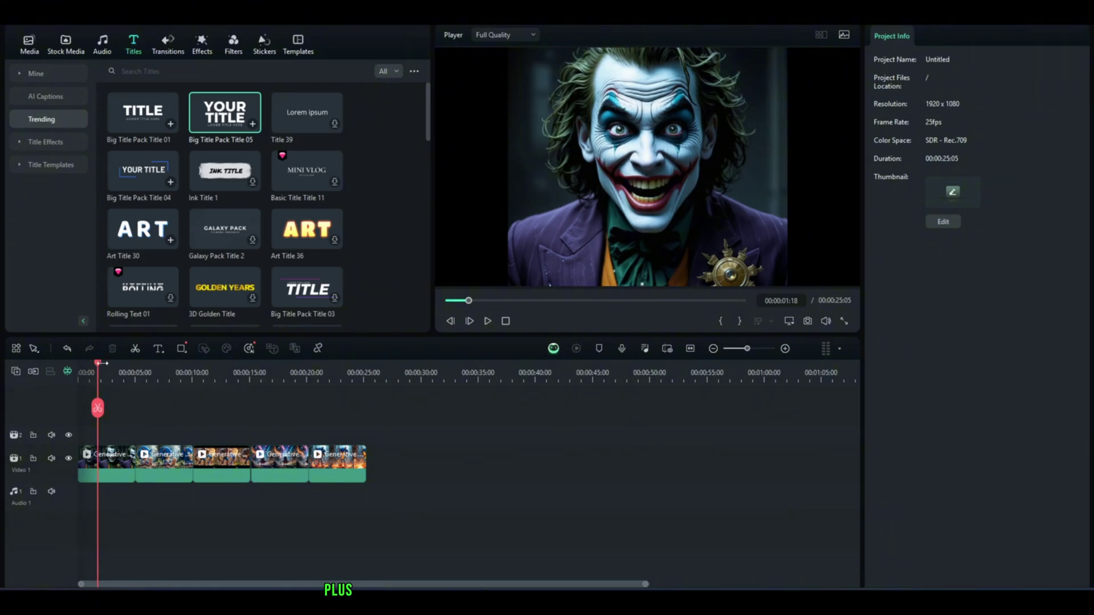
left_click(82, 373)
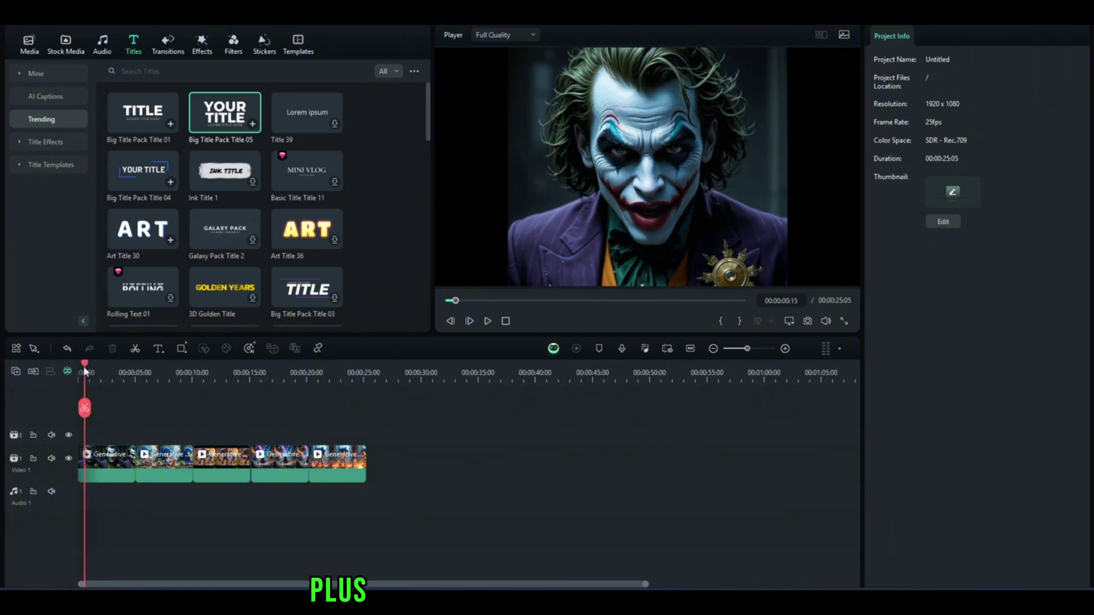
Switch the library to Filmora's trending music tracks.
left_click(106, 53)
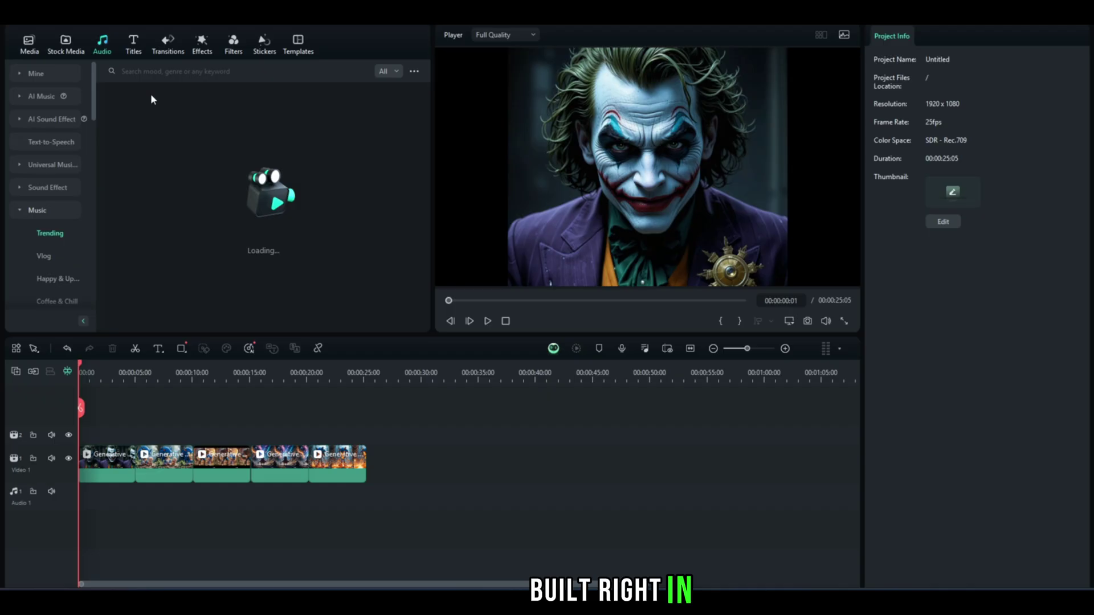
scroll(227, 166, "down", 3)
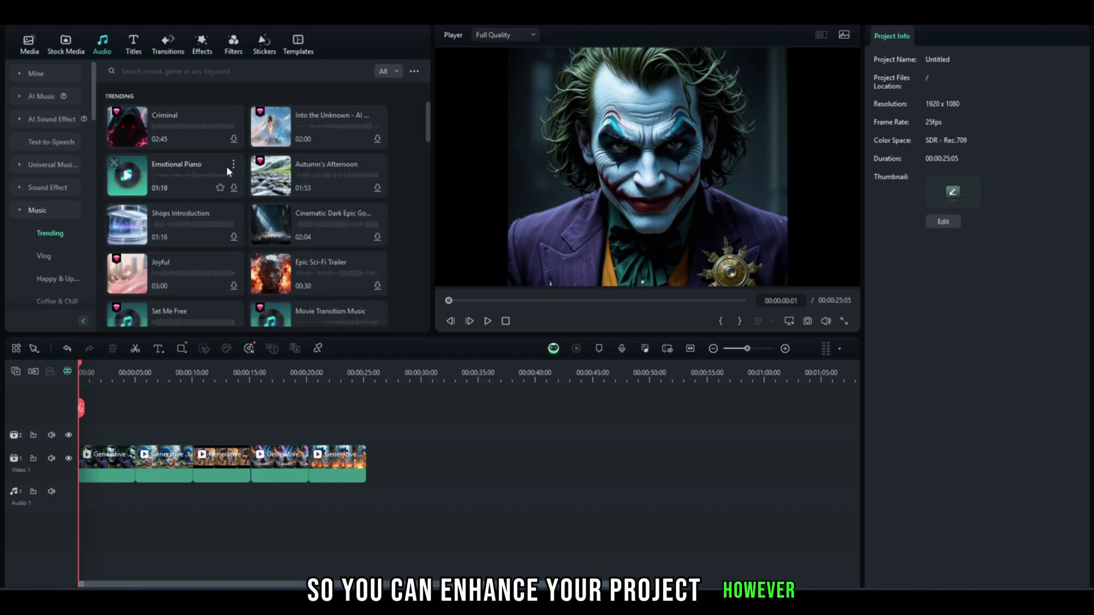
scroll(256, 188, "down", 3)
scroll(269, 199, "down", 3)
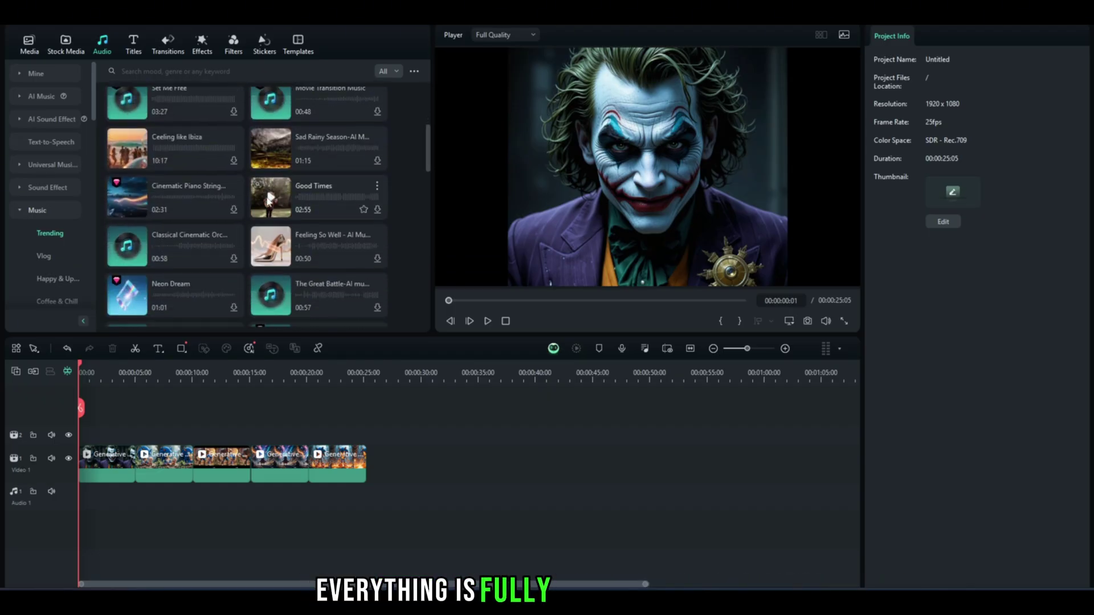
scroll(321, 244, "down", 3)
scroll(319, 244, "down", 3)
scroll(319, 244, "down", 3)
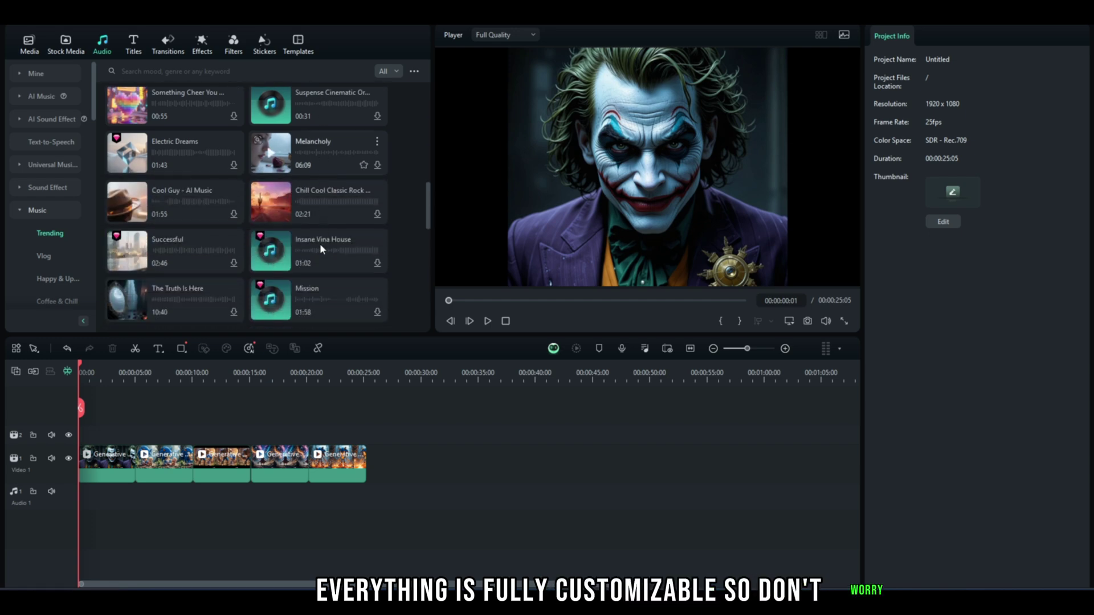
scroll(320, 243, "down", 3)
scroll(319, 243, "down", 3)
scroll(319, 243, "down", 3)
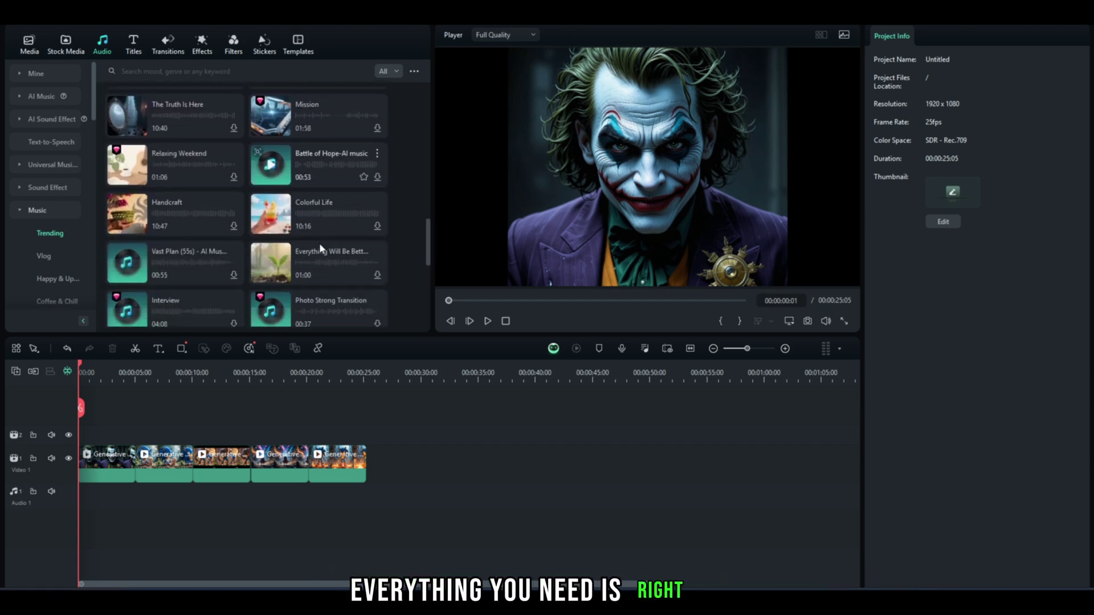
scroll(319, 243, "down", 2)
scroll(319, 243, "down", 3)
scroll(318, 243, "down", 3)
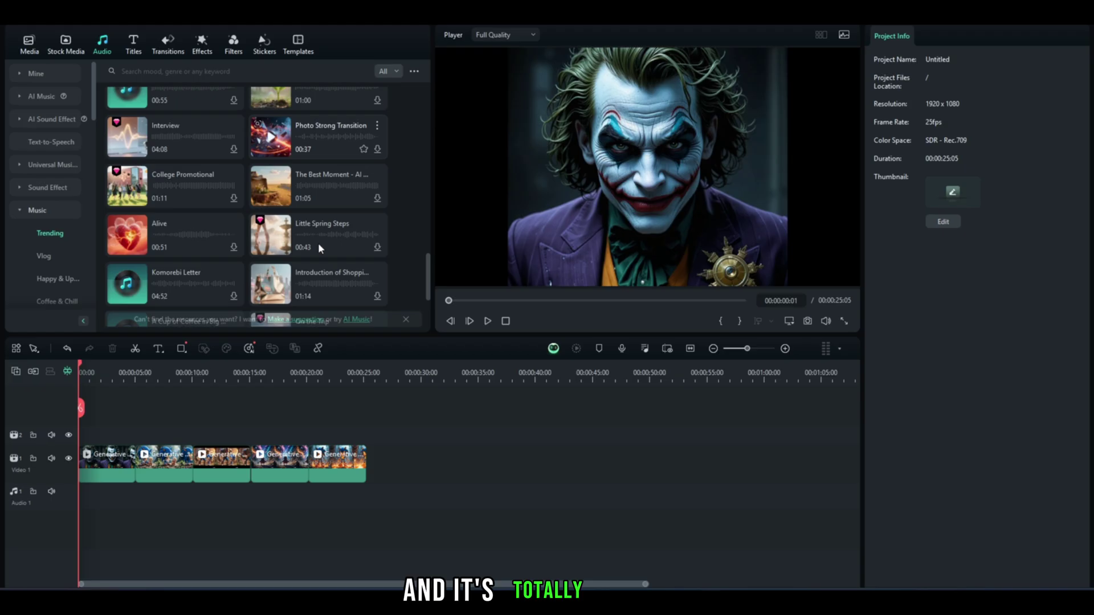
scroll(318, 243, "down", 2)
Switch the library to Filmora's trending stock media background clips.
left_click(65, 45)
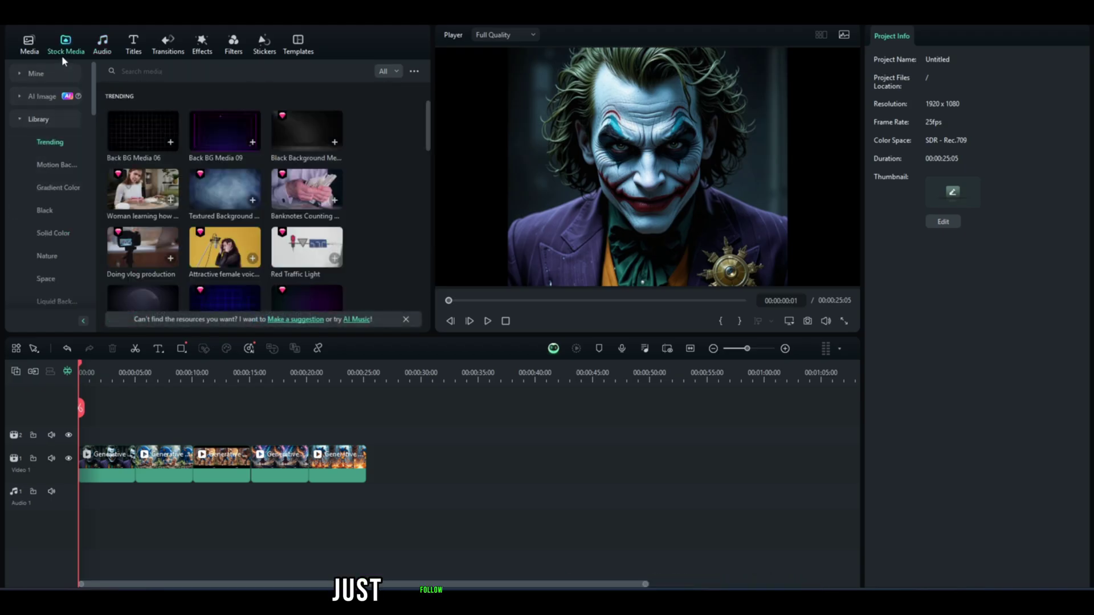
scroll(346, 284, "down", 3)
scroll(346, 283, "down", 3)
scroll(345, 283, "down", 2)
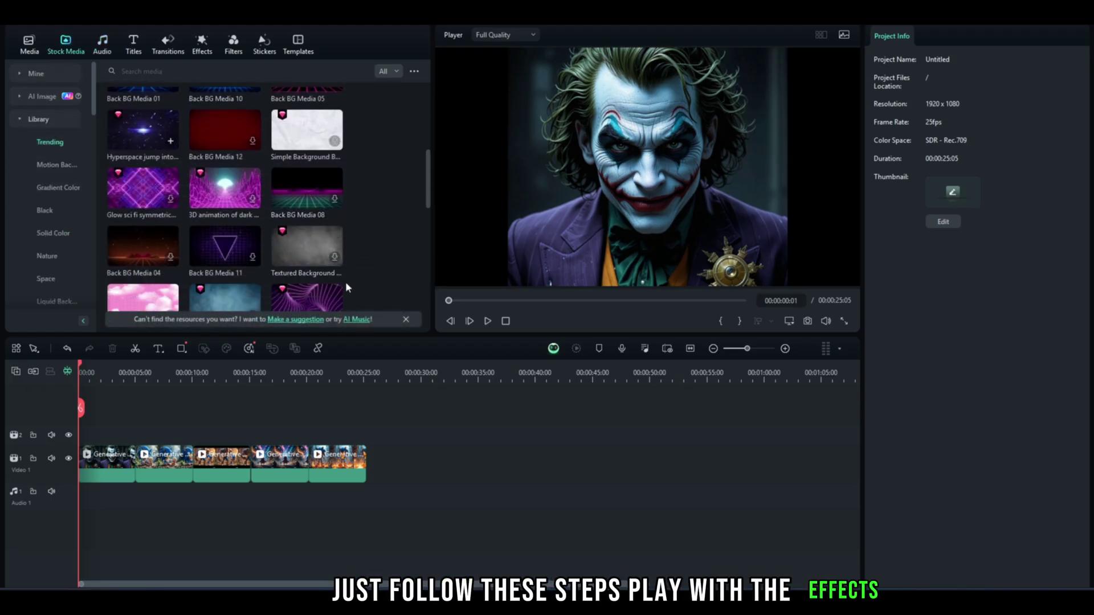
scroll(346, 282, "down", 2)
scroll(346, 281, "down", 3)
scroll(345, 282, "down", 3)
scroll(345, 281, "down", 3)
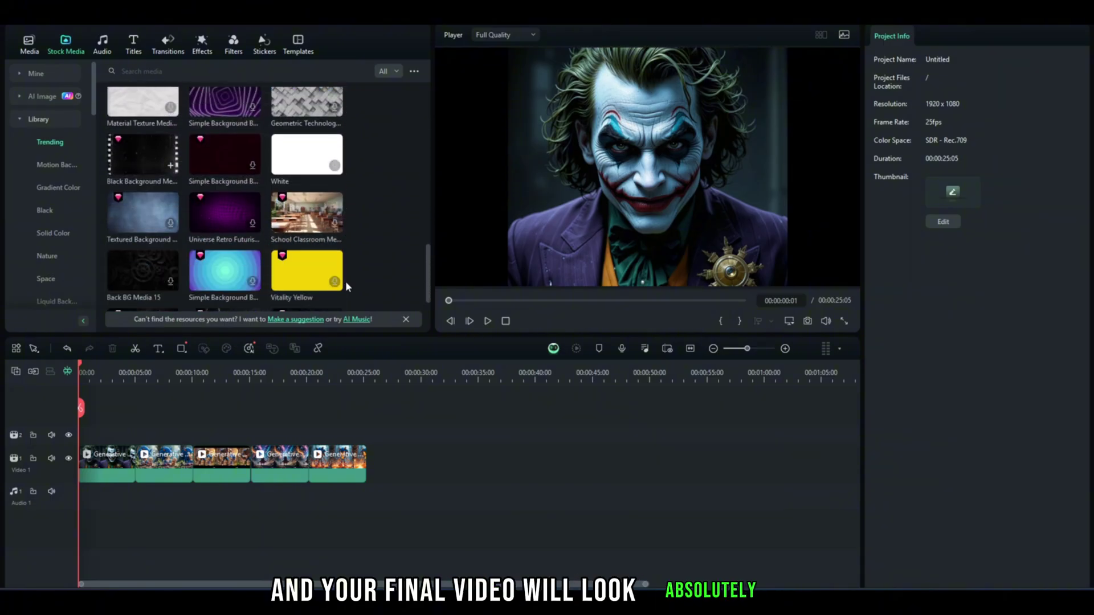
scroll(345, 281, "down", 2)
scroll(346, 281, "down", 3)
scroll(345, 280, "down", 2)
scroll(346, 280, "down", 3)
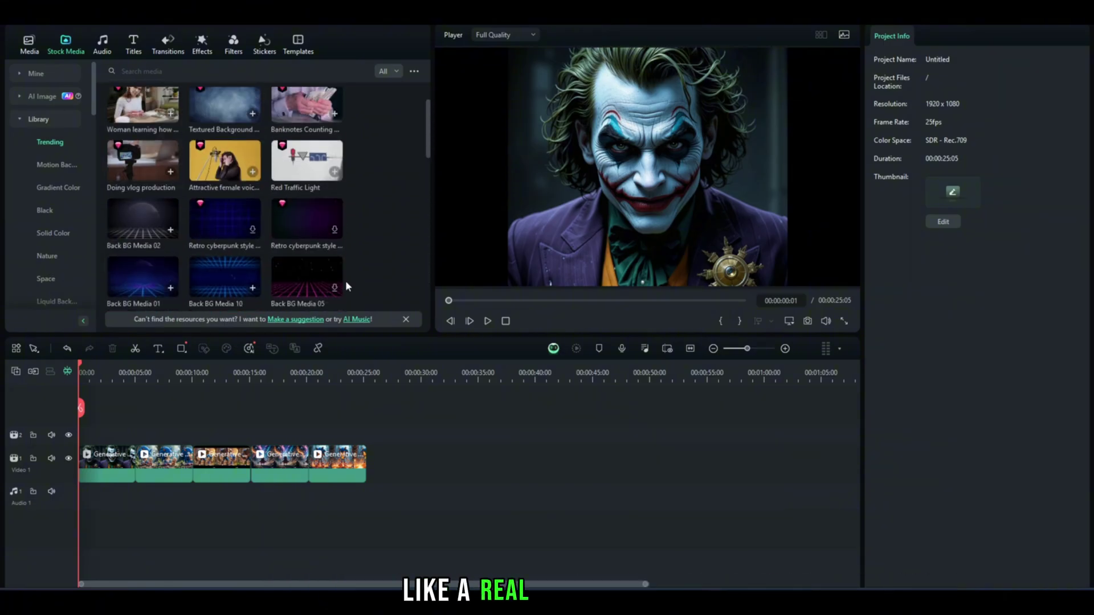
scroll(345, 281, "down", 3)
scroll(346, 280, "down", 2)
scroll(345, 279, "down", 3)
scroll(345, 279, "down", 3)
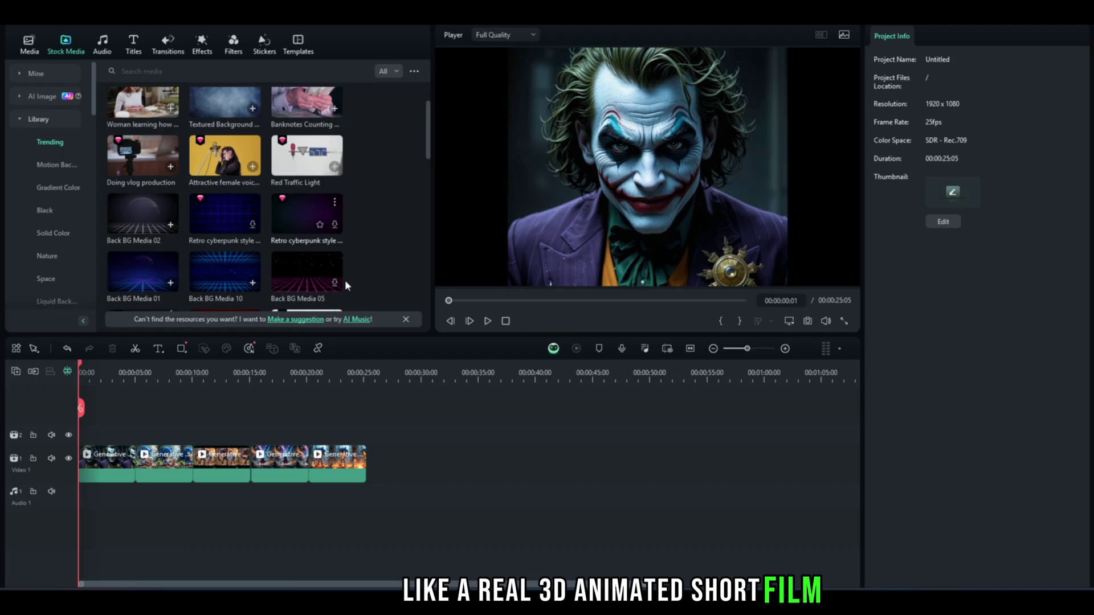
scroll(345, 280, "down", 3)
scroll(345, 280, "down", 3)
scroll(344, 280, "down", 3)
scroll(343, 277, "down", 3)
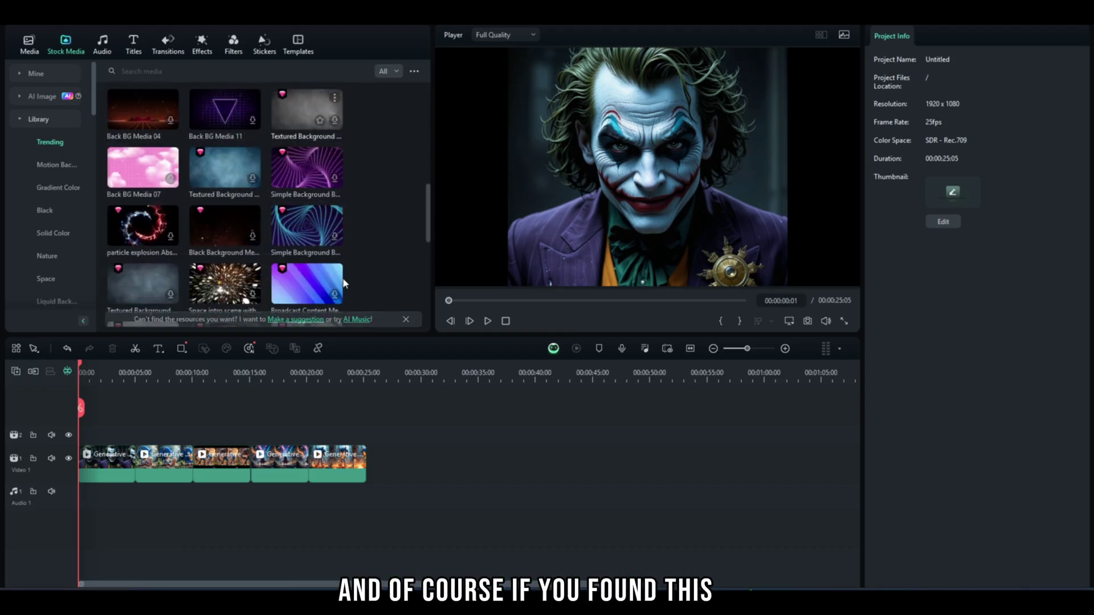
scroll(342, 278, "down", 3)
scroll(340, 275, "down", 3)
scroll(338, 274, "down", 2)
scroll(337, 273, "up", 3)
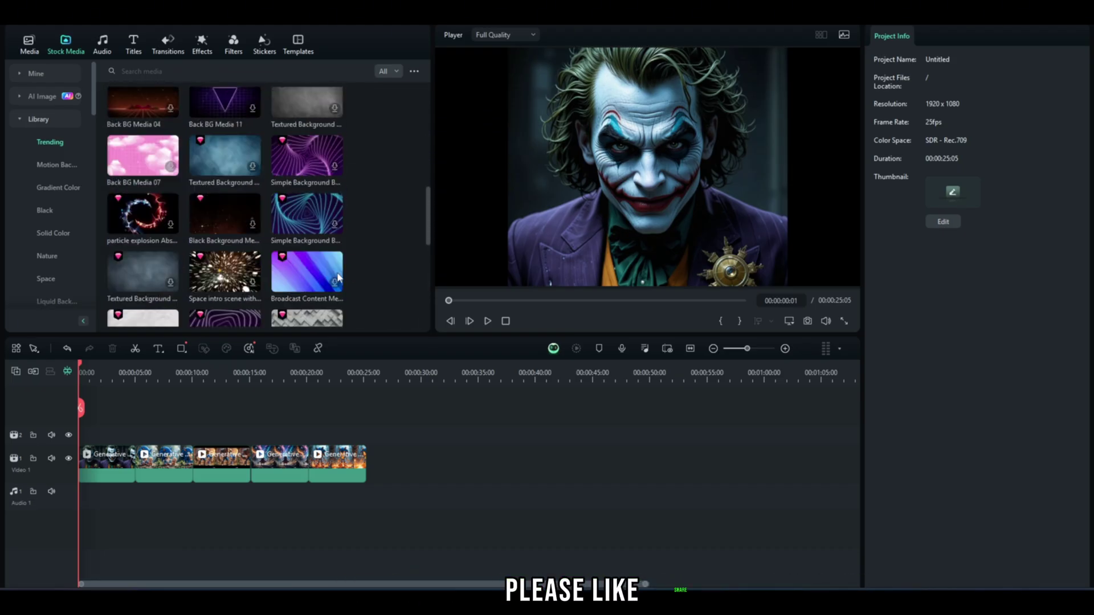
scroll(337, 271, "up", 3)
scroll(336, 271, "up", 3)
scroll(337, 271, "up", 3)
scroll(337, 271, "down", 3)
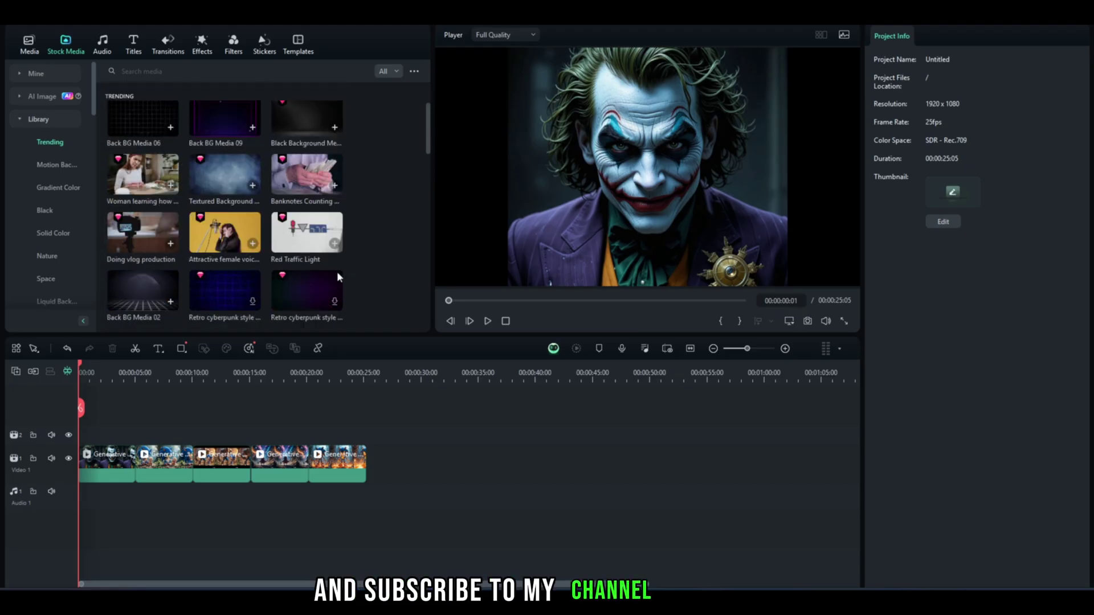
scroll(337, 270, "down", 3)
scroll(336, 270, "down", 3)
scroll(336, 270, "down", 3)
scroll(336, 270, "down", 3)
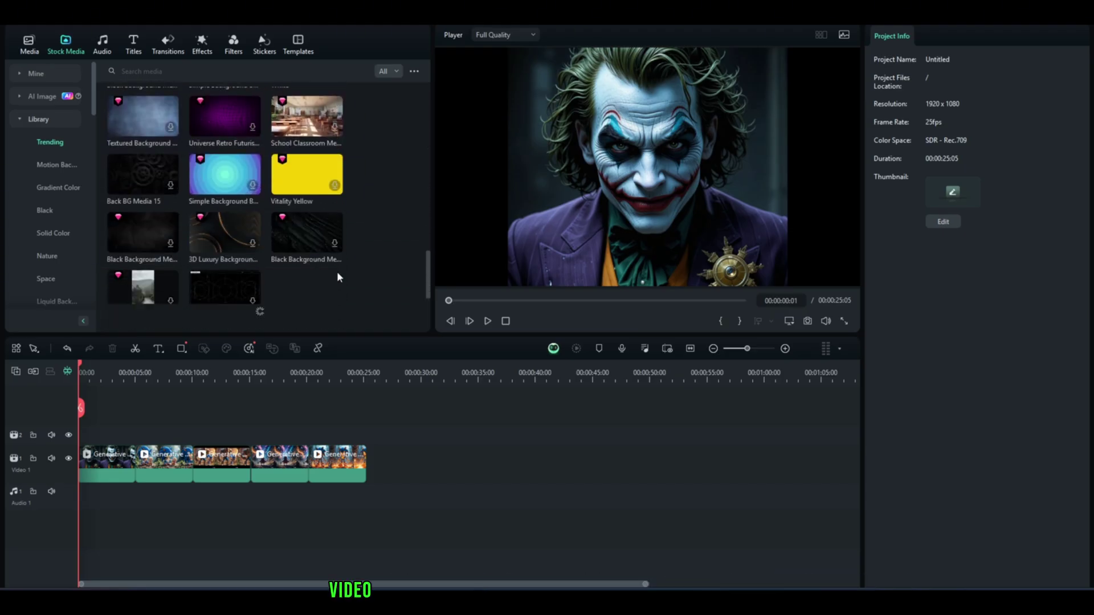
scroll(337, 271, "down", 3)
scroll(337, 271, "up", 4)
scroll(337, 271, "up", 4)
scroll(336, 272, "down", 3)
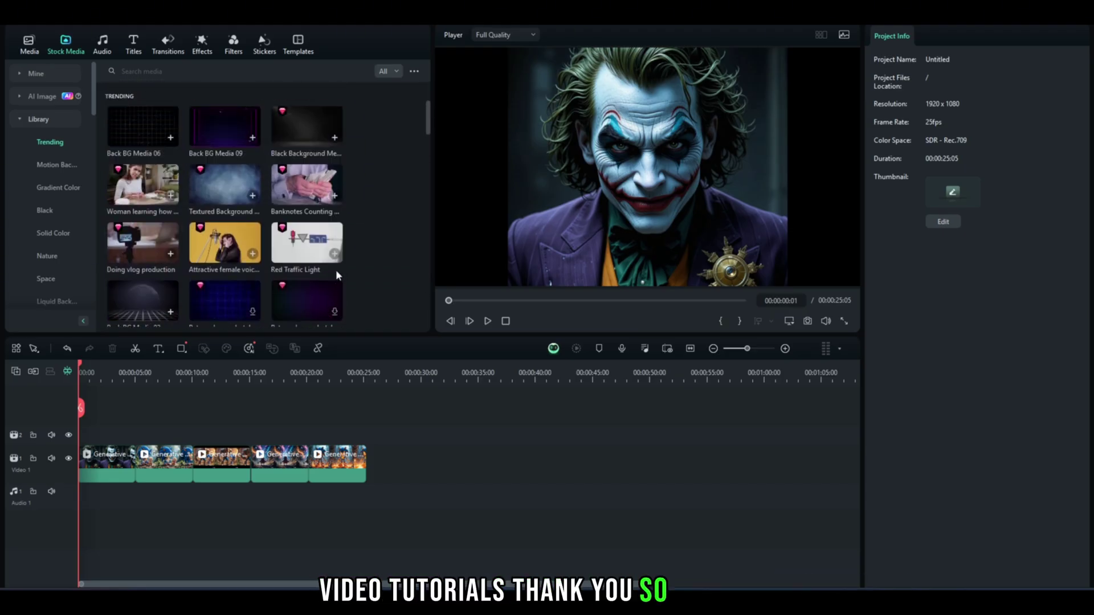
scroll(335, 272, "down", 3)
scroll(336, 273, "down", 3)
scroll(336, 272, "down", 2)
scroll(337, 272, "down", 2)
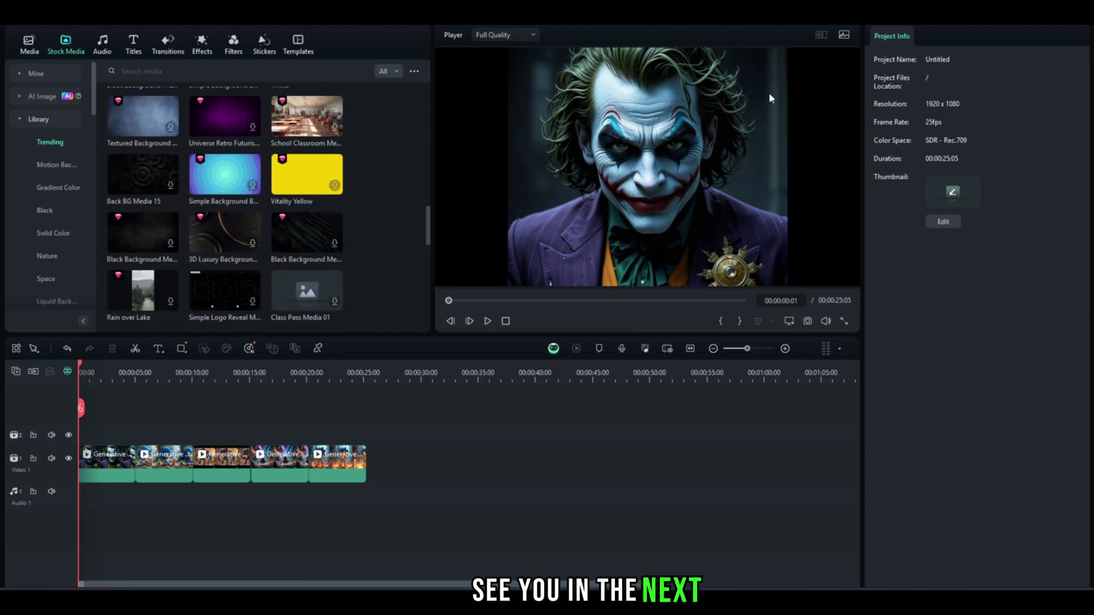